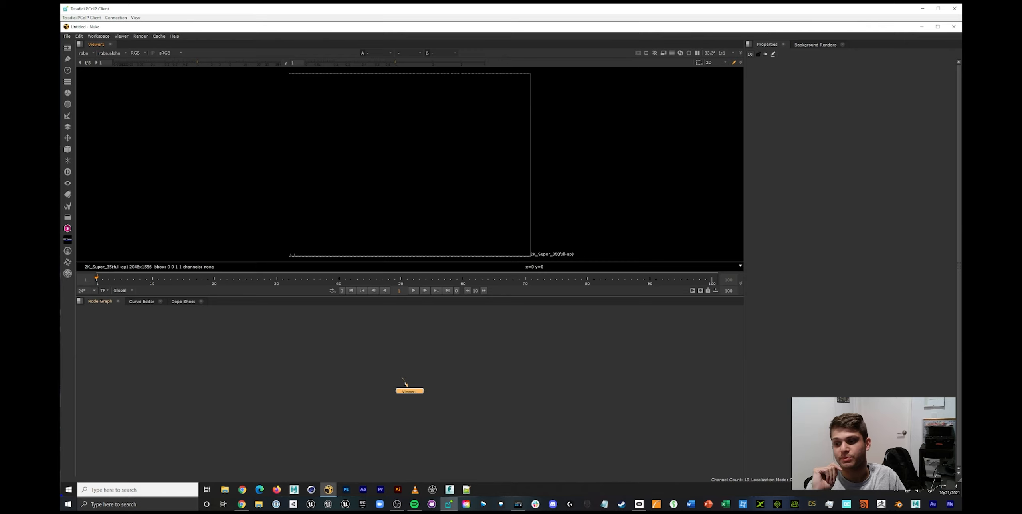
Open the project settings.
left_click(405, 384)
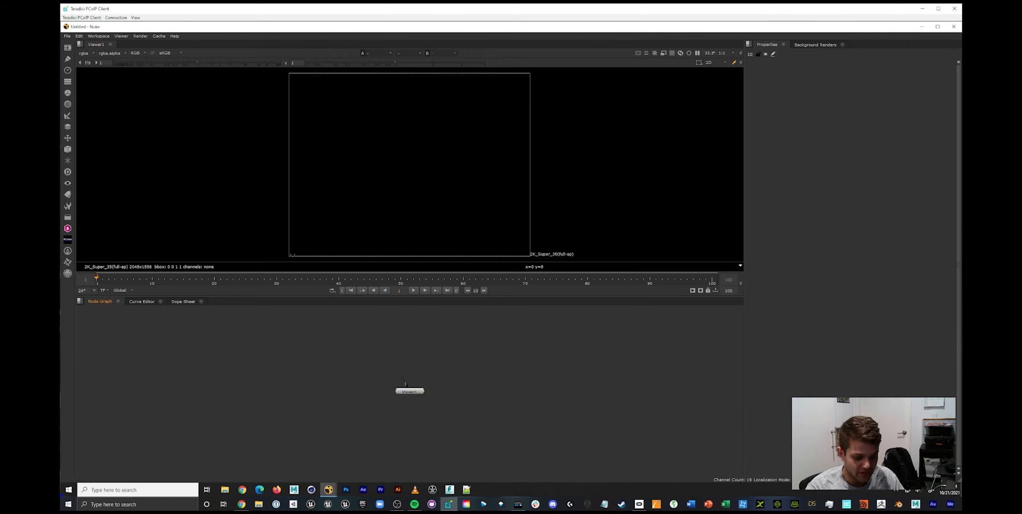
key("s")
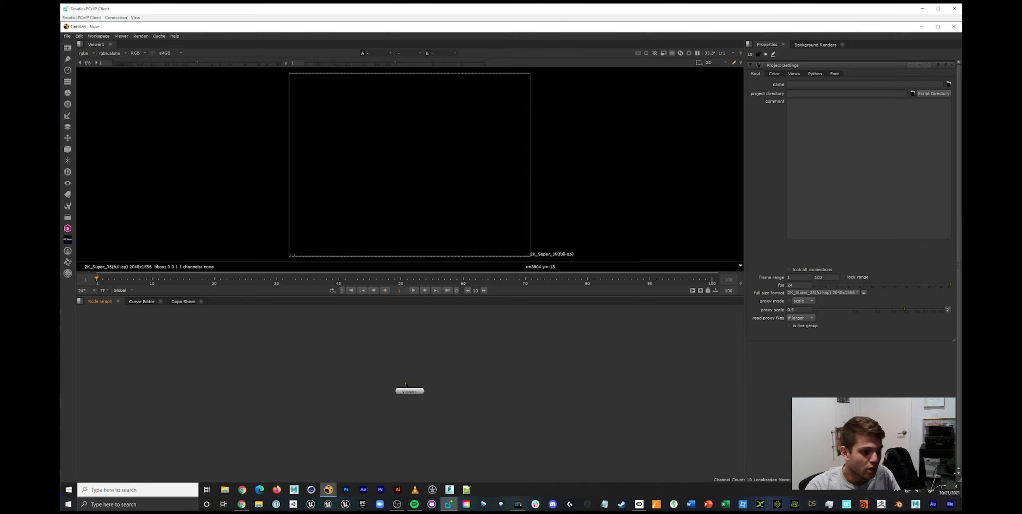
Browse from the Desktop to the inner folder of 551_Tutorial4_Contents that holds the video clips.
left_click(225, 490)
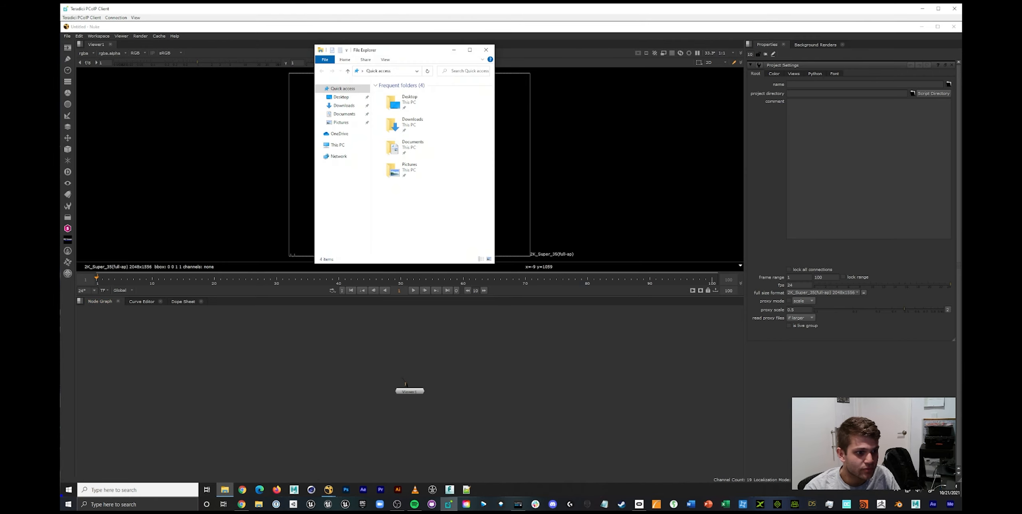
left_click(341, 98)
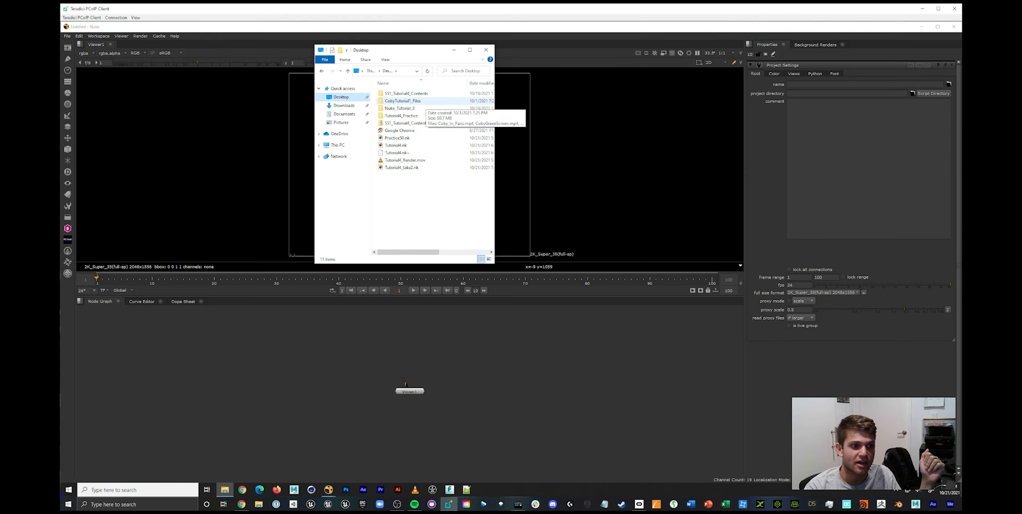
double_click(401, 115)
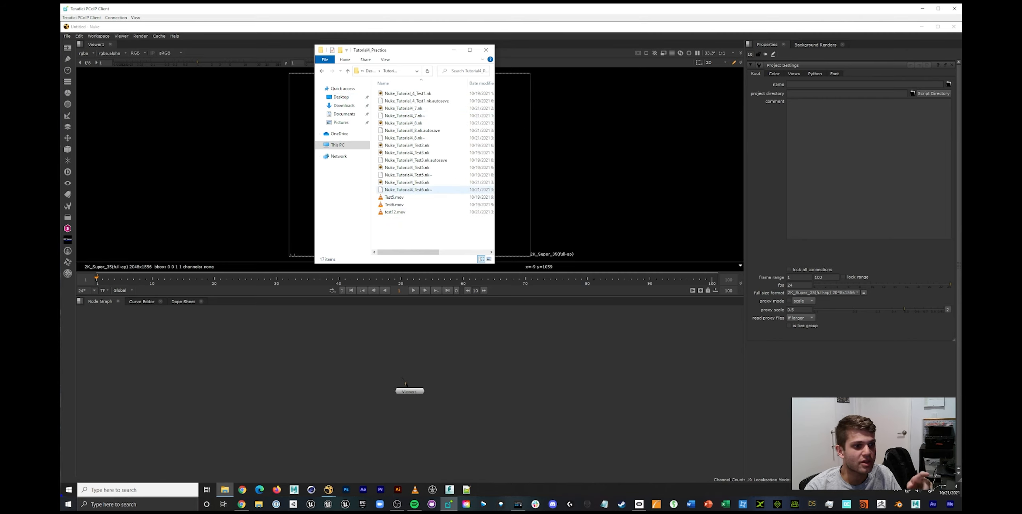
key("alt+Left")
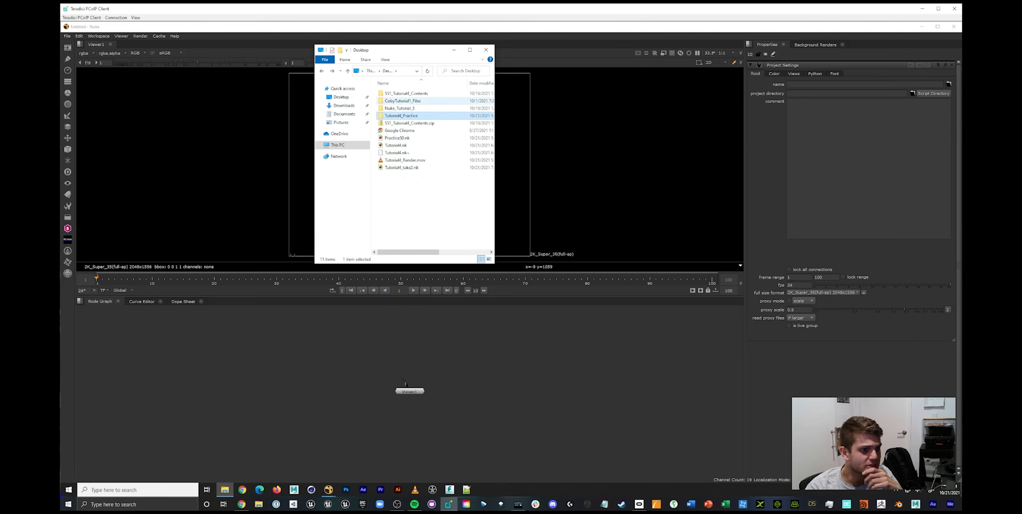
double_click(403, 101)
key("alt+Left")
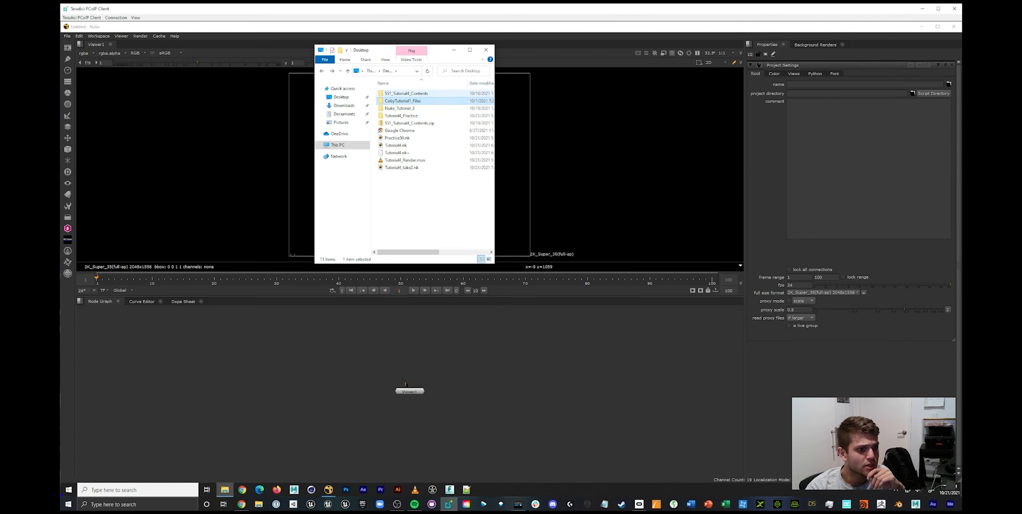
double_click(405, 94)
double_click(405, 94)
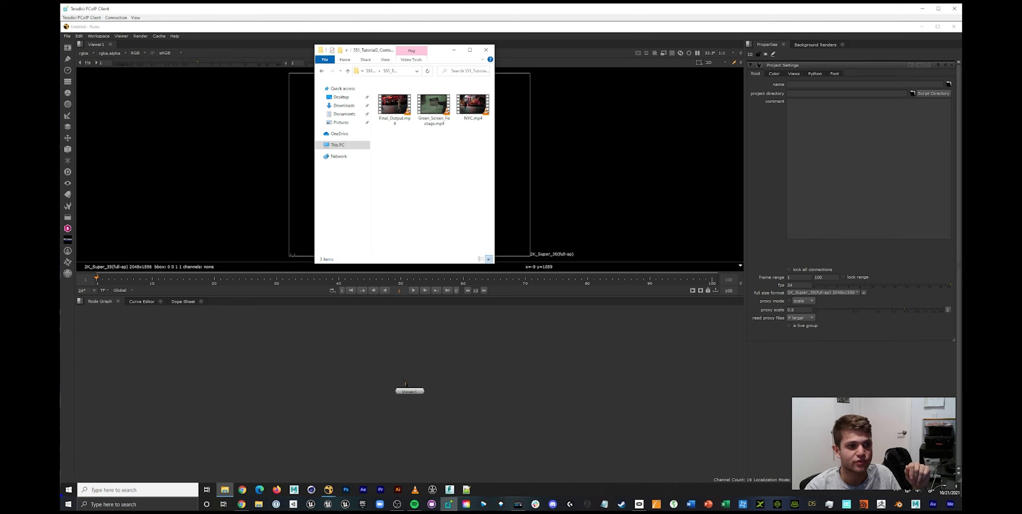
Play Final_Output.mp4, NYC.mp4 and Green_Screen_Footage.mp4 in VLC to review the target composite and its source clips.
left_click_drag(475, 133, 435, 102)
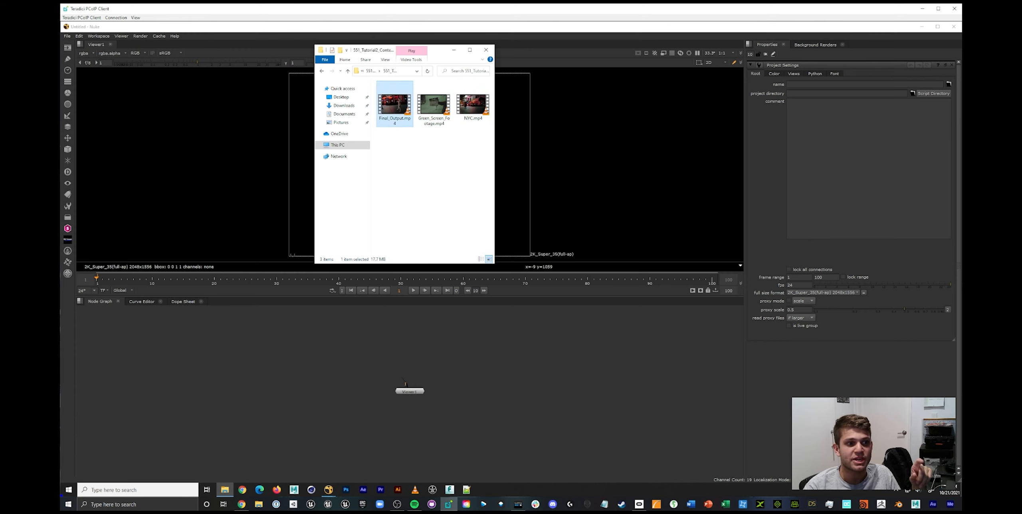
double_click(394, 105)
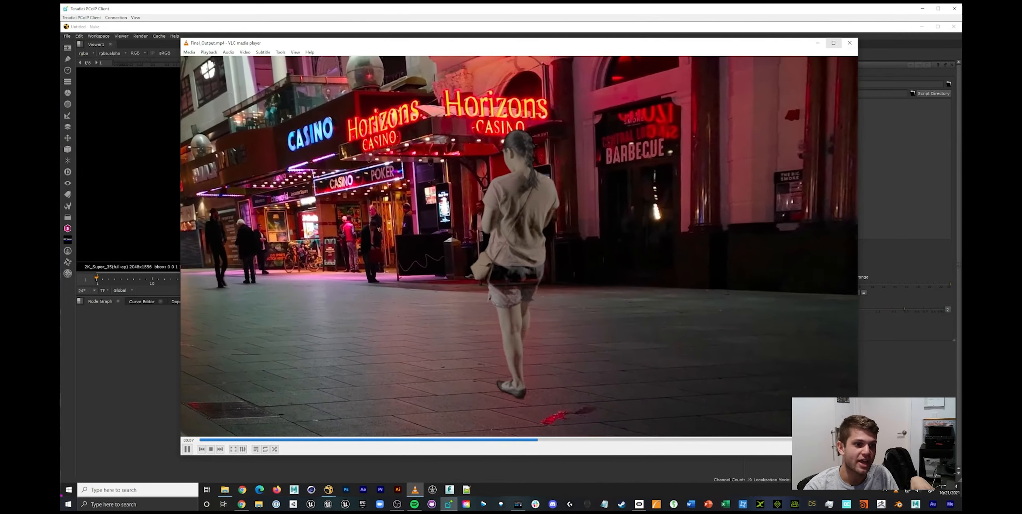
left_click(833, 42)
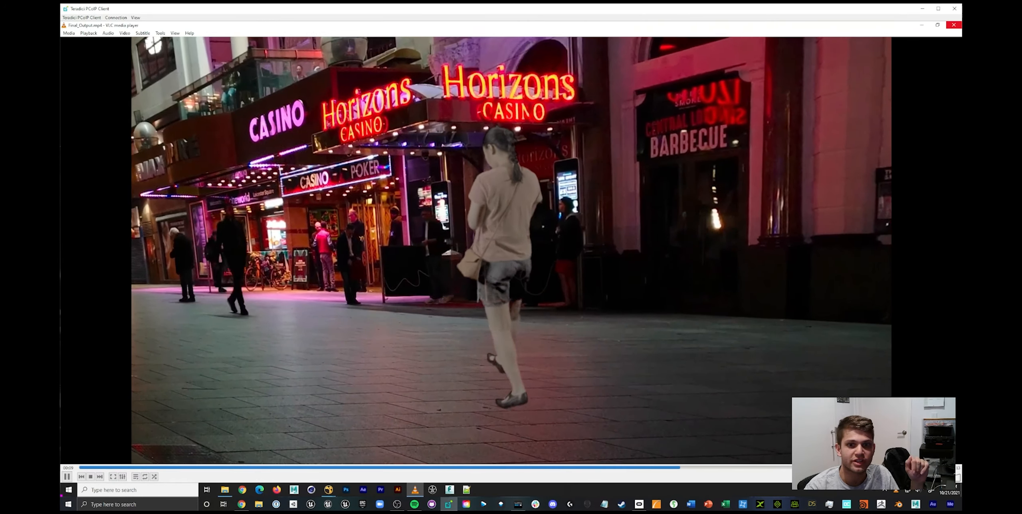
left_click(953, 24)
double_click(473, 105)
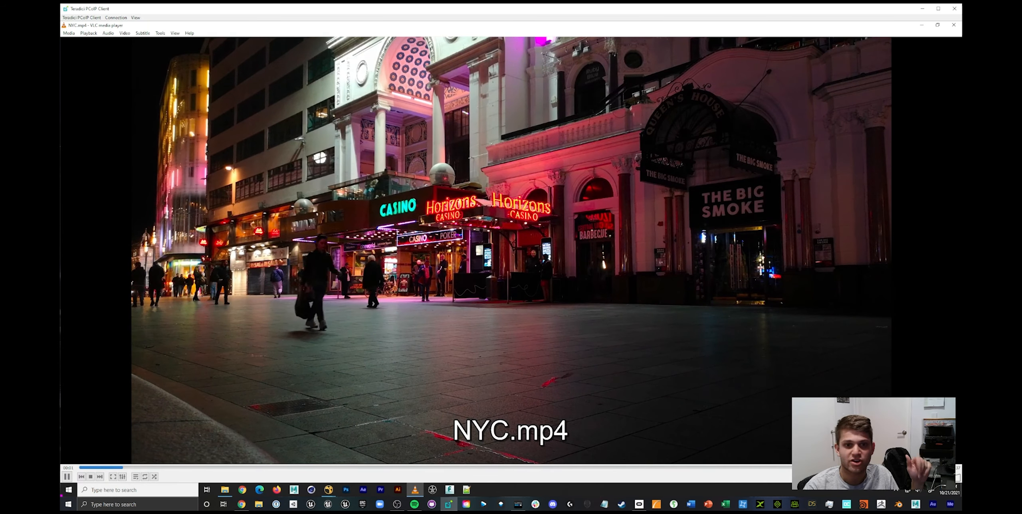
left_click(953, 25)
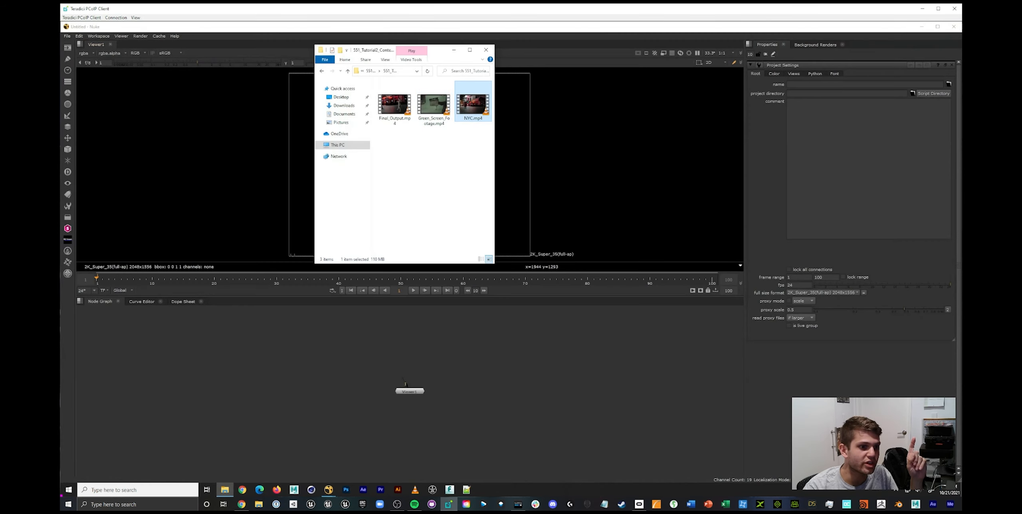
double_click(433, 104)
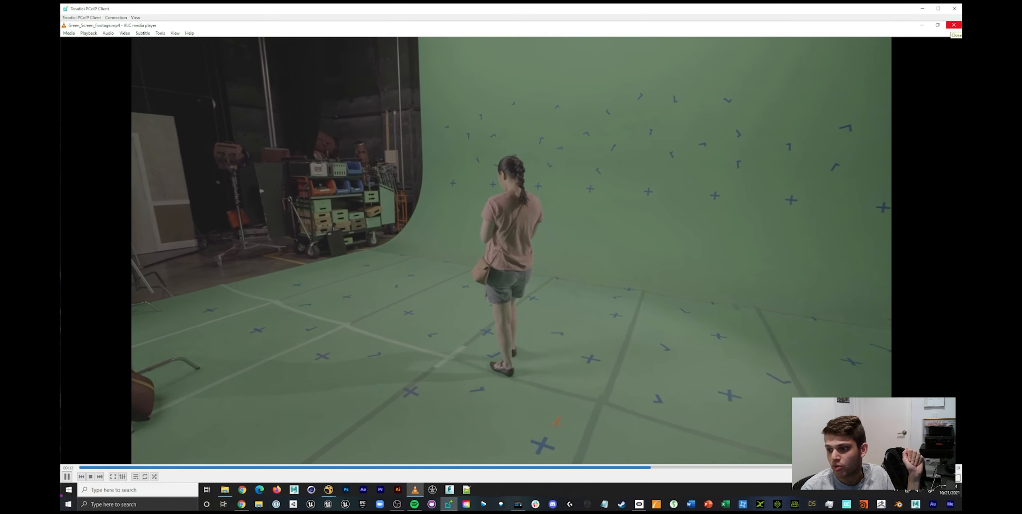
left_click(953, 24)
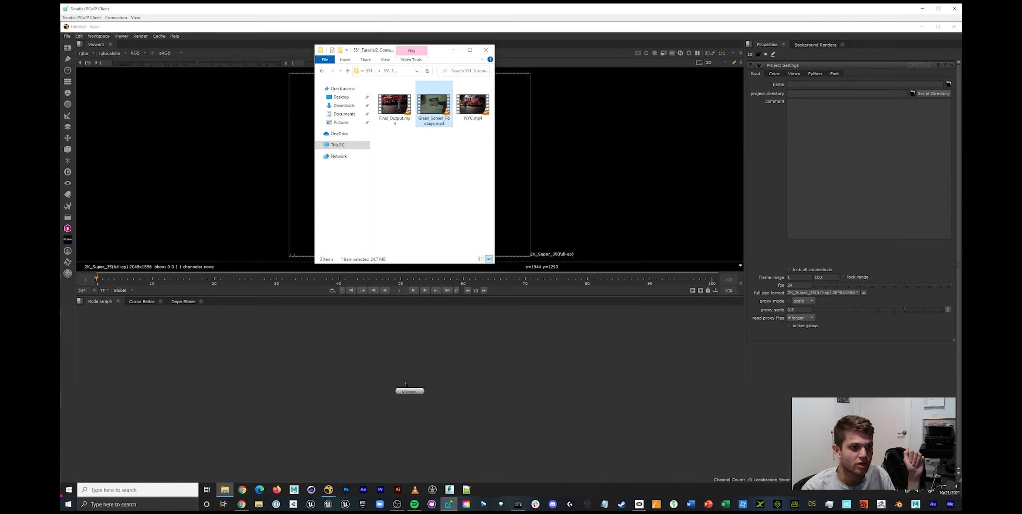
Import Green_Screen_Footage.mp4 and NYC.mp4 into Nuke's node graph and space the two read nodes apart above the viewer node.
left_click(473, 106, "ctrl")
left_click_drag(473, 106, 341, 354)
left_click_drag(410, 392, 394, 427)
left_click_drag(352, 371, 453, 353)
left_click_drag(340, 368, 336, 358)
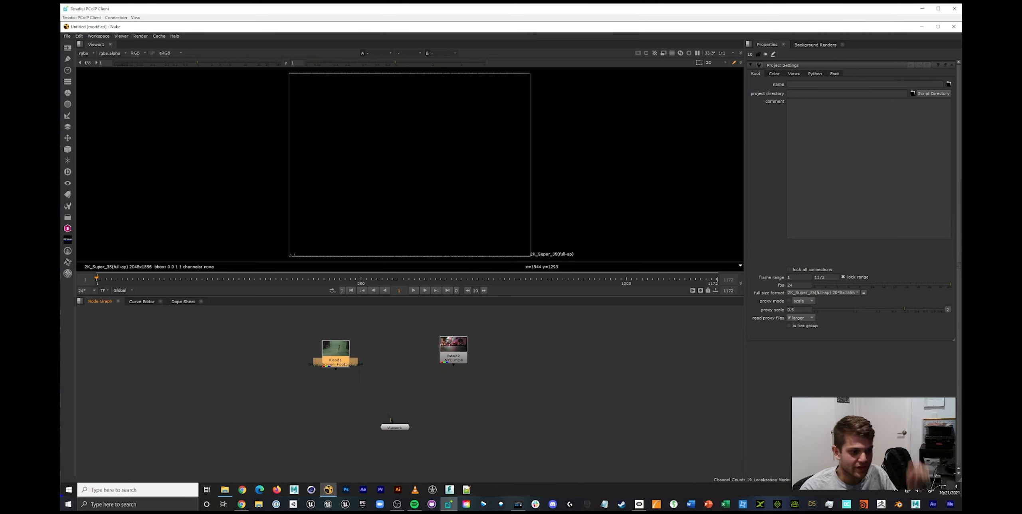
Inspect the green screen footage up close in the viewer and compare it with the NYC clip.
key("1")
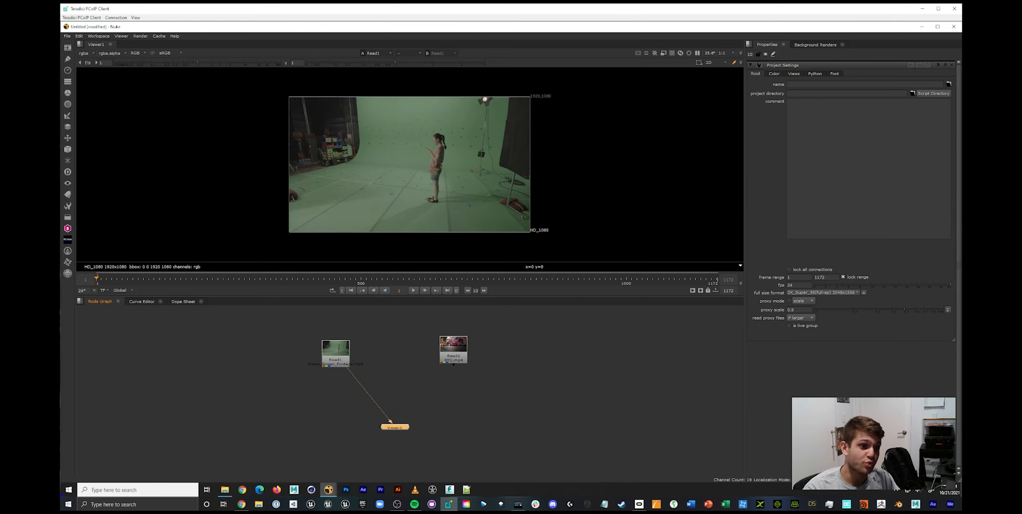
scroll(355, 389, "up", 4)
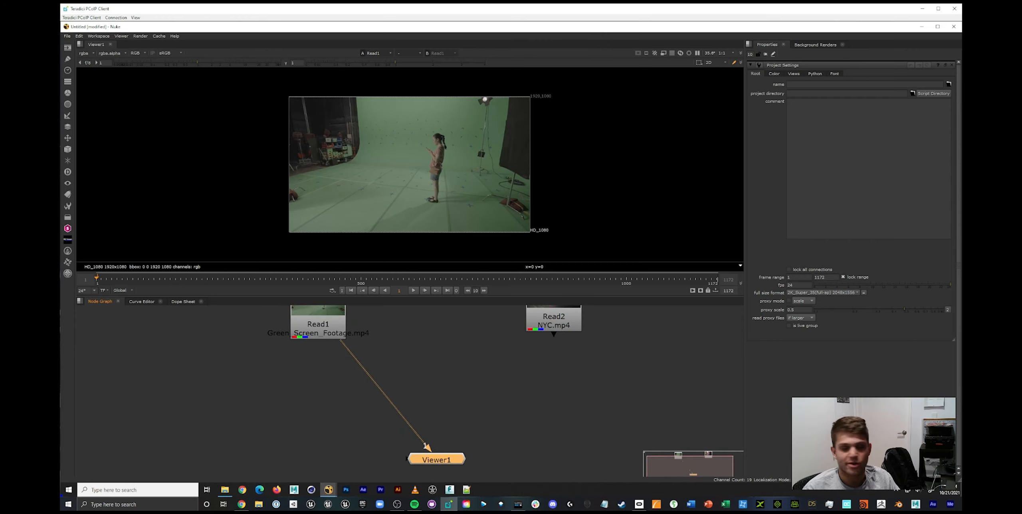
middle_click_drag(355, 389, 381, 424)
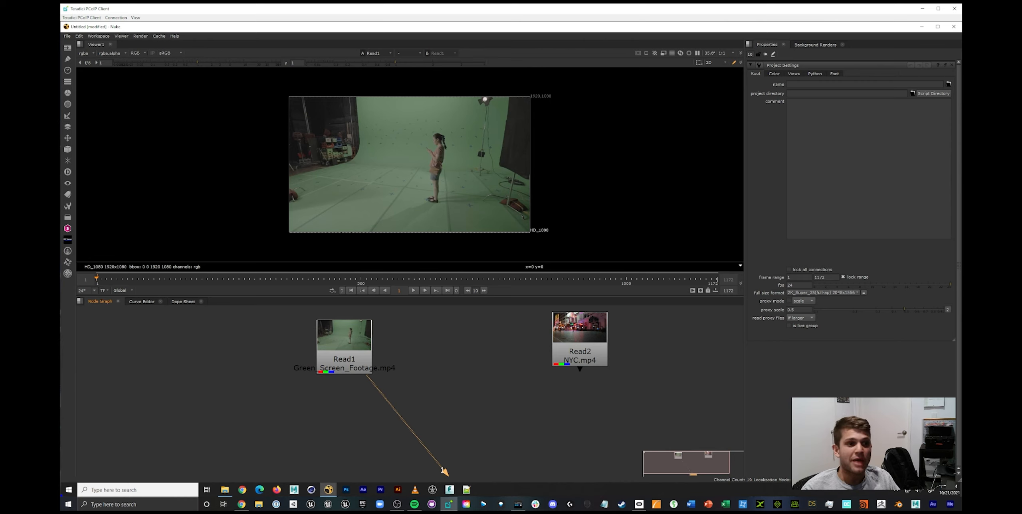
scroll(390, 129, "up", 6)
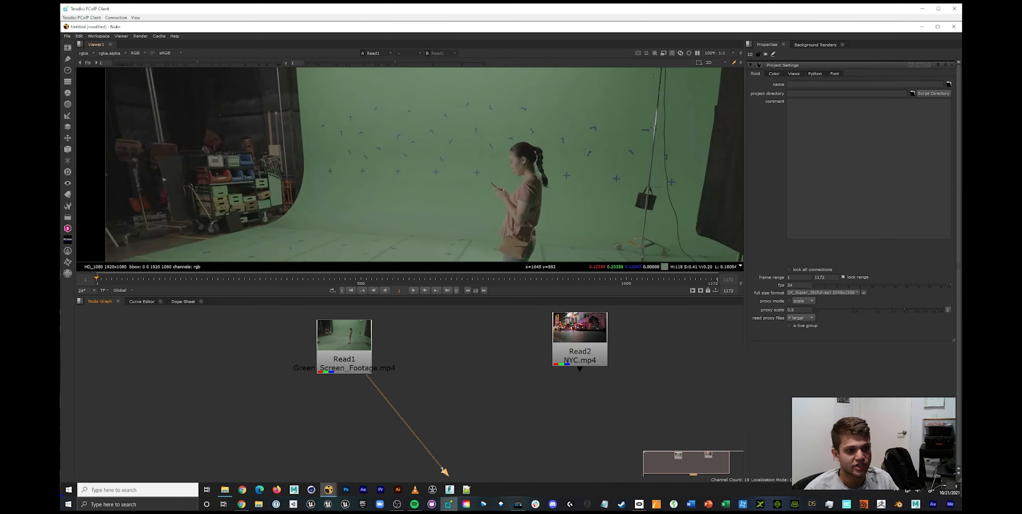
scroll(471, 188, "down", 1)
left_click(580, 353)
key("1")
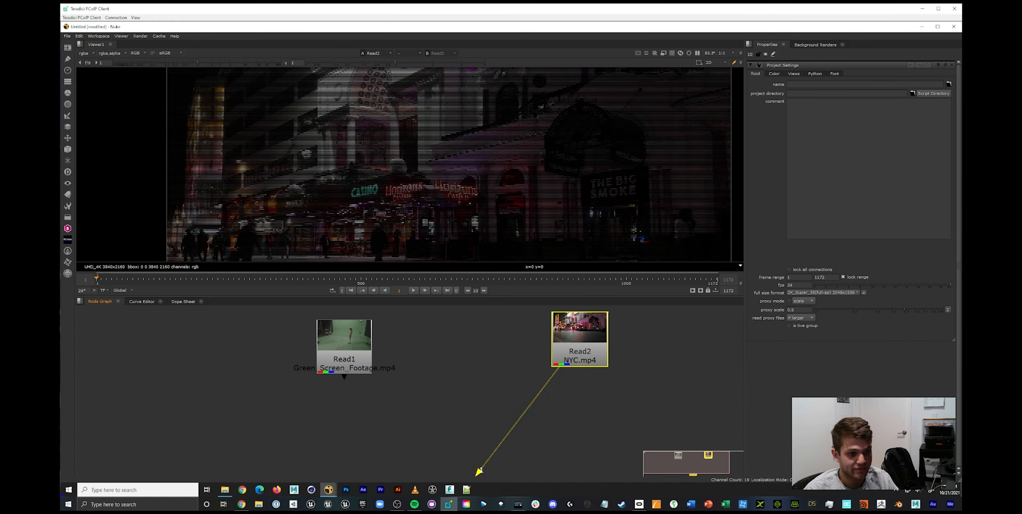
left_click(344, 360)
key("1")
scroll(423, 187, "down", 5)
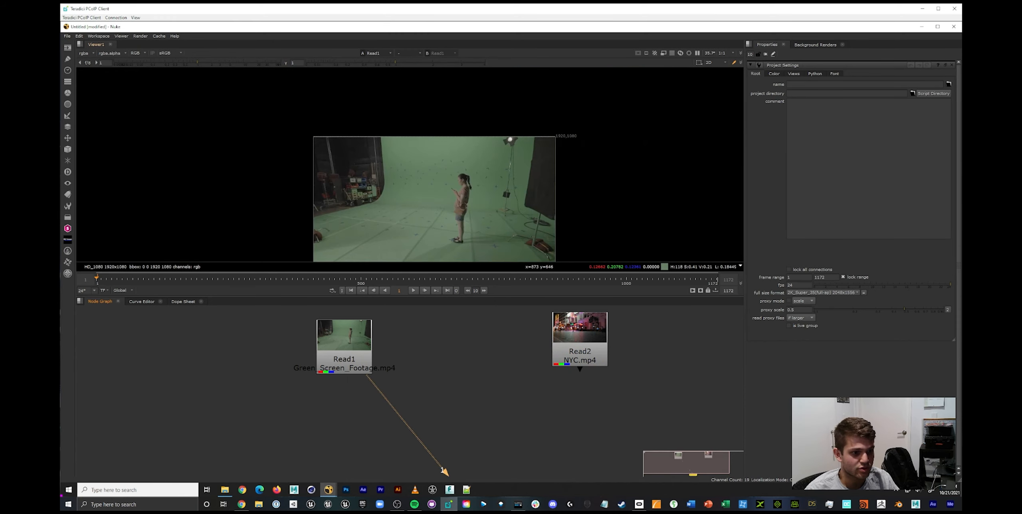
scroll(414, 185, "up", 5)
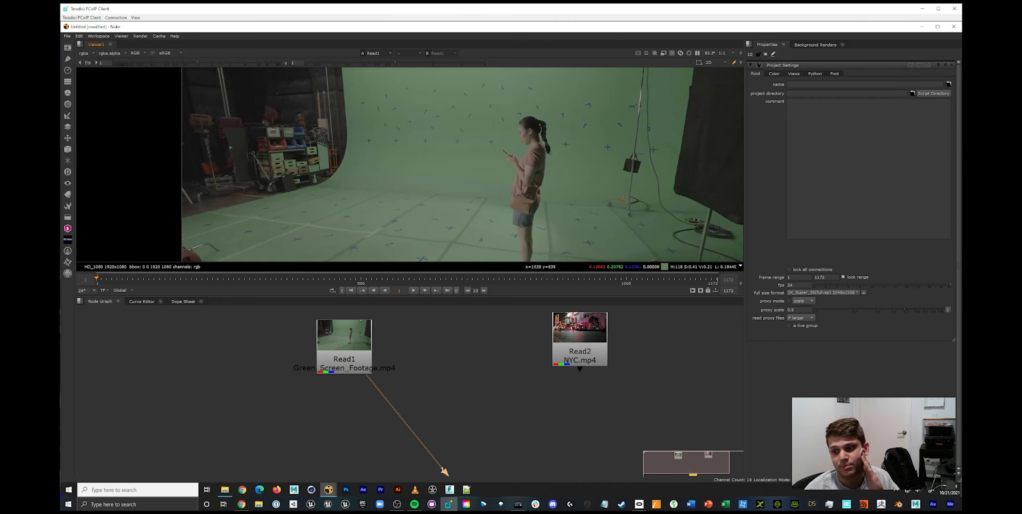
Add a Keylight node fed by the green screen footage and place it below the read node.
left_click_drag(343, 352, 340, 339)
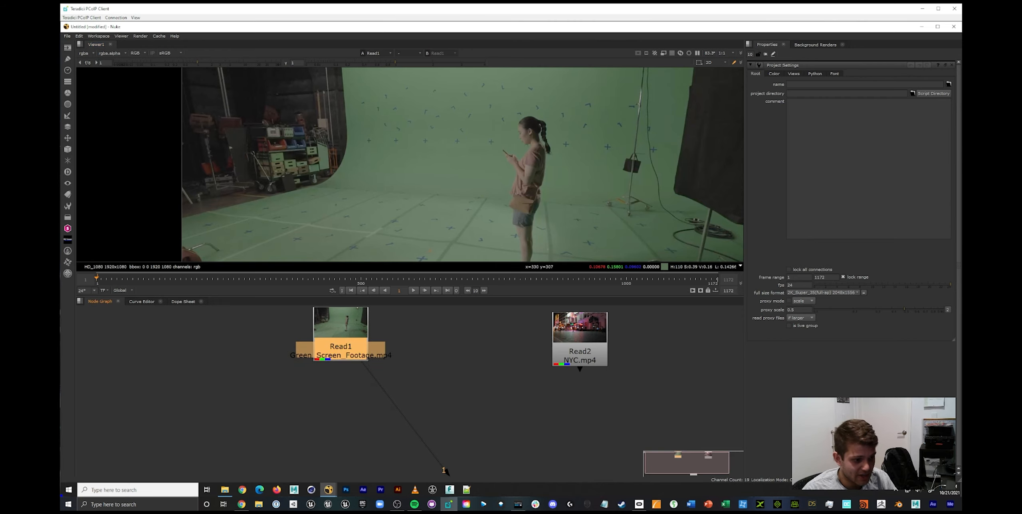
right_click(280, 391)
mouse_move(304, 284)
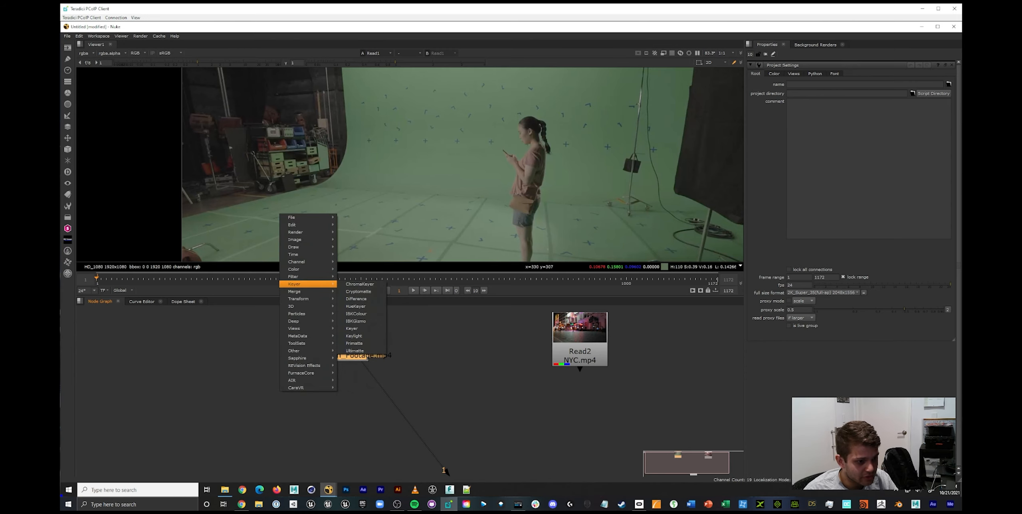
left_click(353, 336)
left_click_drag(332, 376, 270, 403)
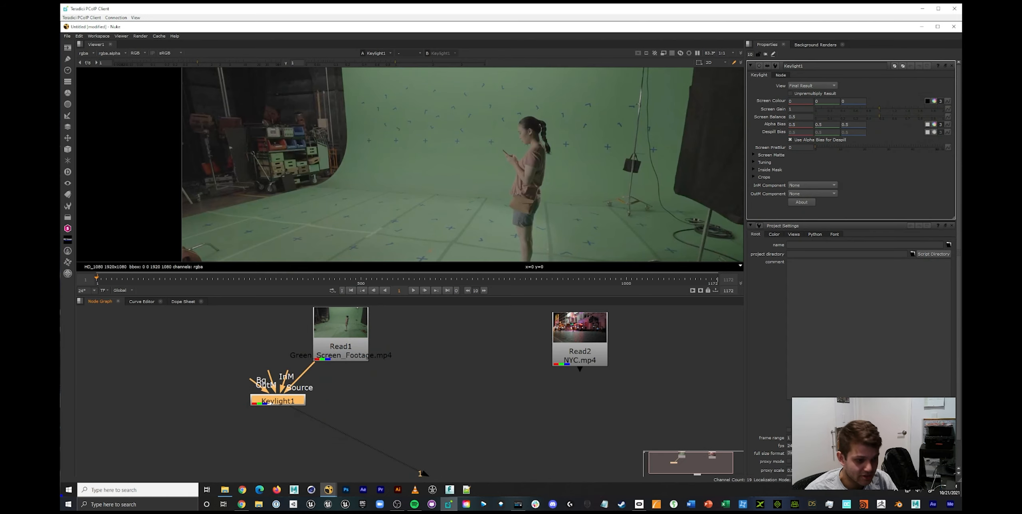
Sample the green backdrop beside the woman as Keylight's screen colour and set its view to Screen Matte.
left_click(927, 102)
left_click(460, 161, "ctrl")
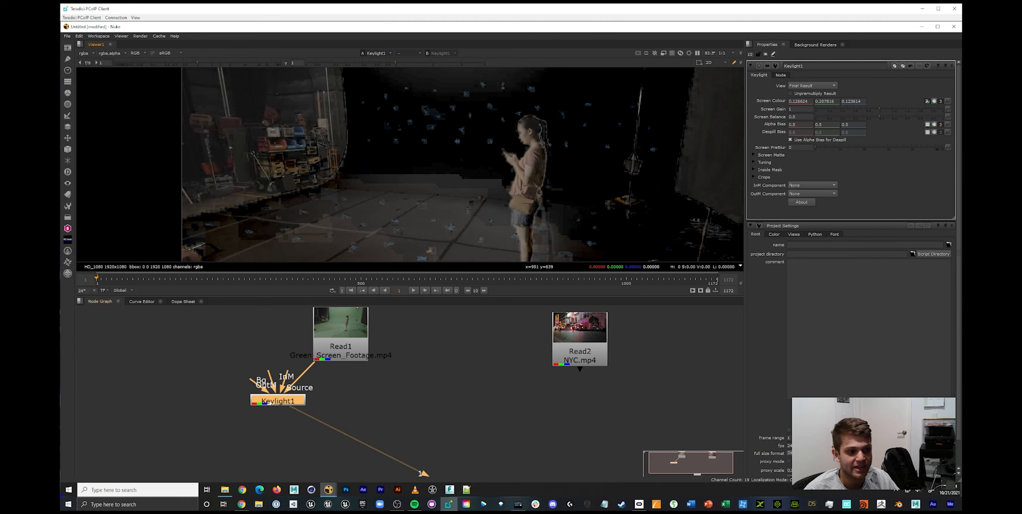
left_click(812, 85)
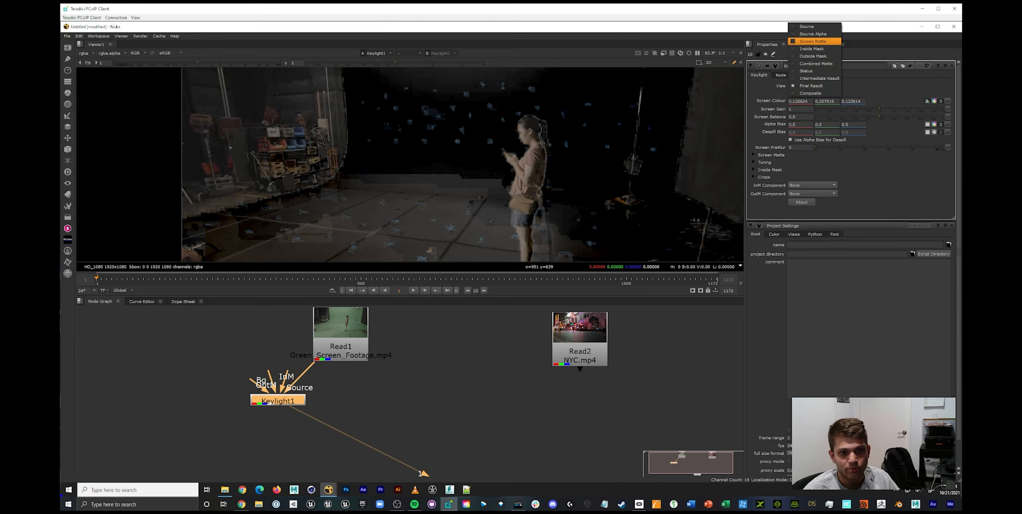
left_click(810, 40)
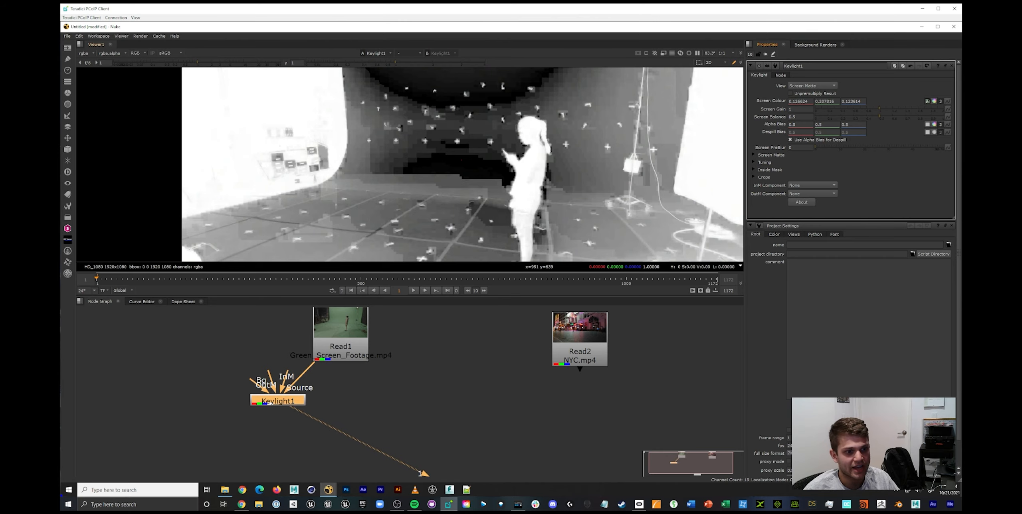
scroll(496, 214, "down", 2)
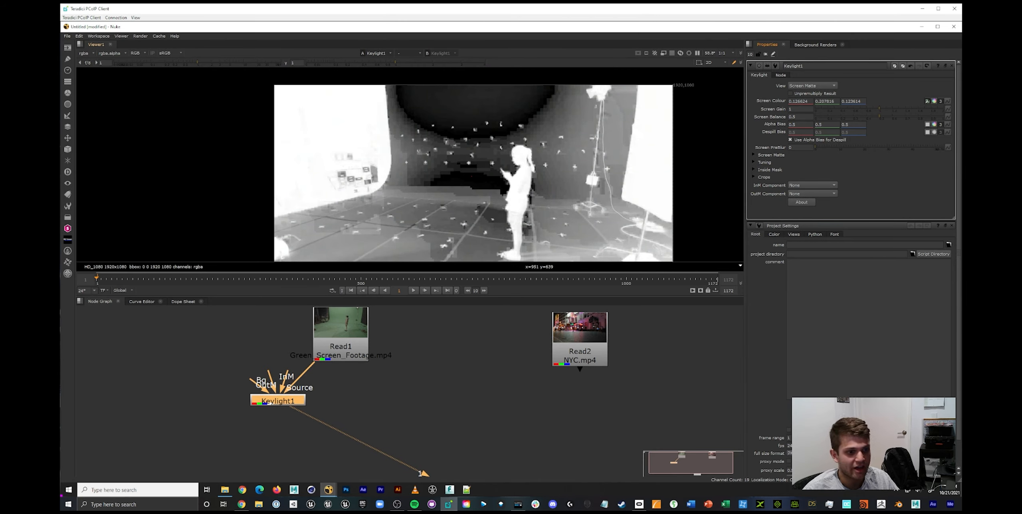
middle_click_drag(471, 176, 476, 153)
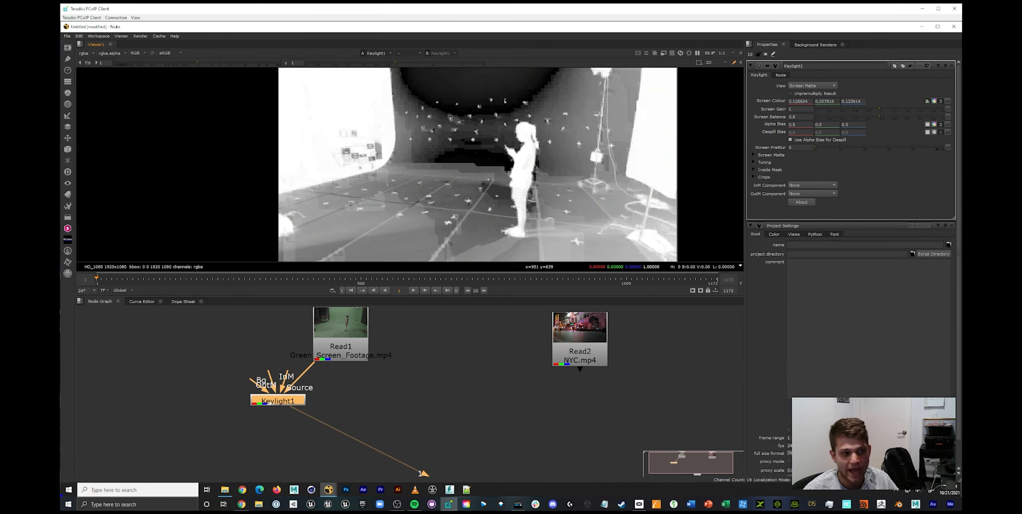
Move the green screen read node slightly away from Keylight and show the original footage in the viewer.
middle_click_drag(415, 420, 416, 393)
left_click(416, 394)
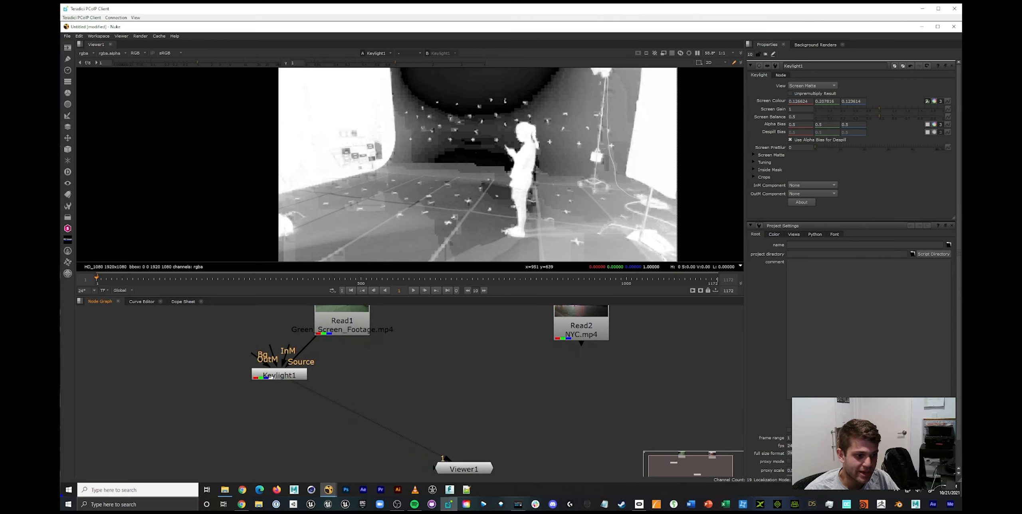
left_click_drag(346, 322, 352, 312)
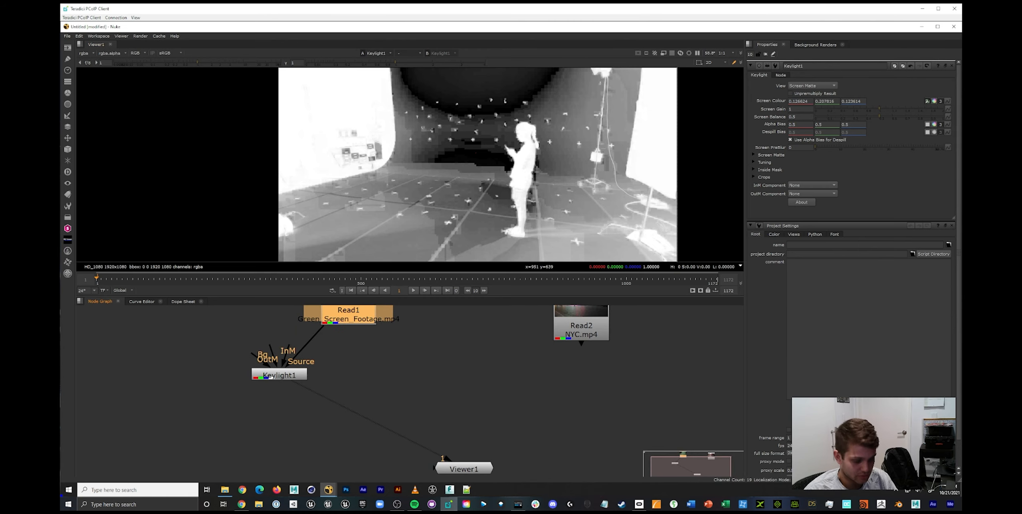
key("1")
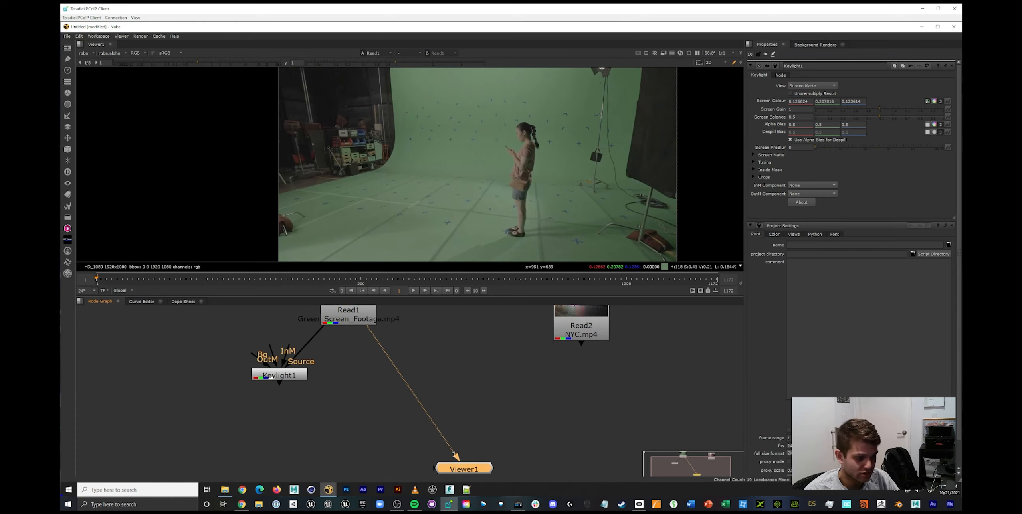
Insert a dot in the connection between the green screen read node and Keylight, and shift Keylight away from it.
left_click(304, 347, "ctrl")
left_click_drag(304, 346, 331, 341)
left_click_drag(271, 378, 262, 387)
left_click(331, 342)
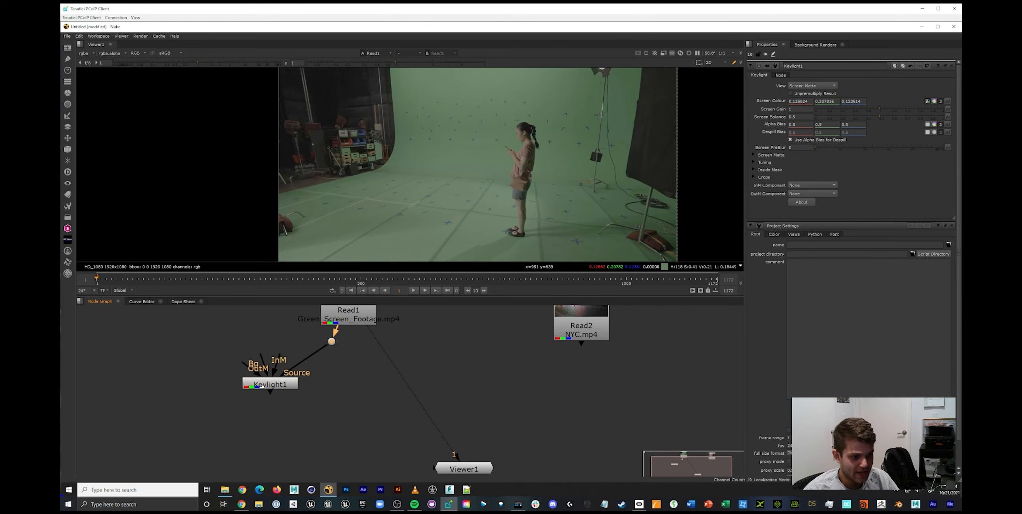
Add a second Keylight node, feed both Keylights' Source inputs from the dot, and place the new one beside the first.
right_click(300, 375)
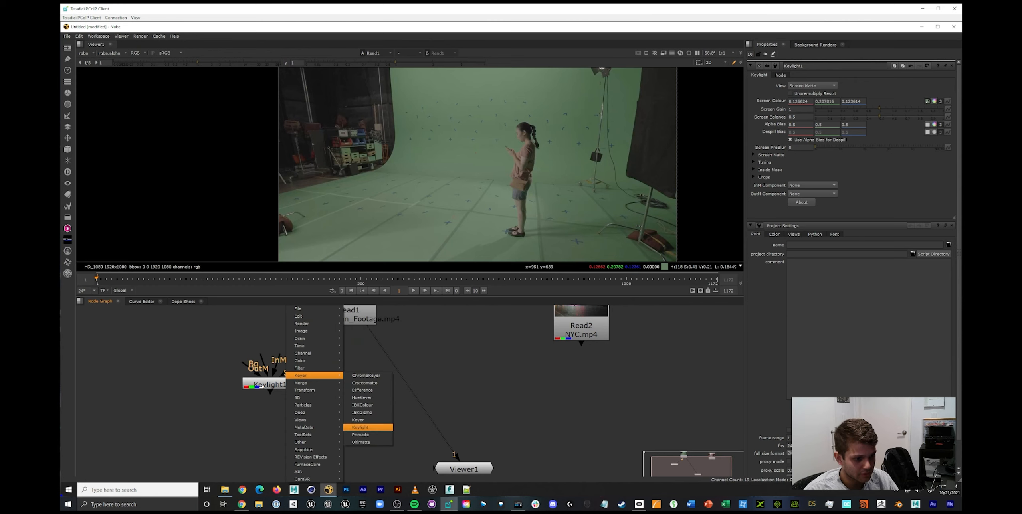
left_click(360, 427)
left_click_drag(331, 357, 391, 412)
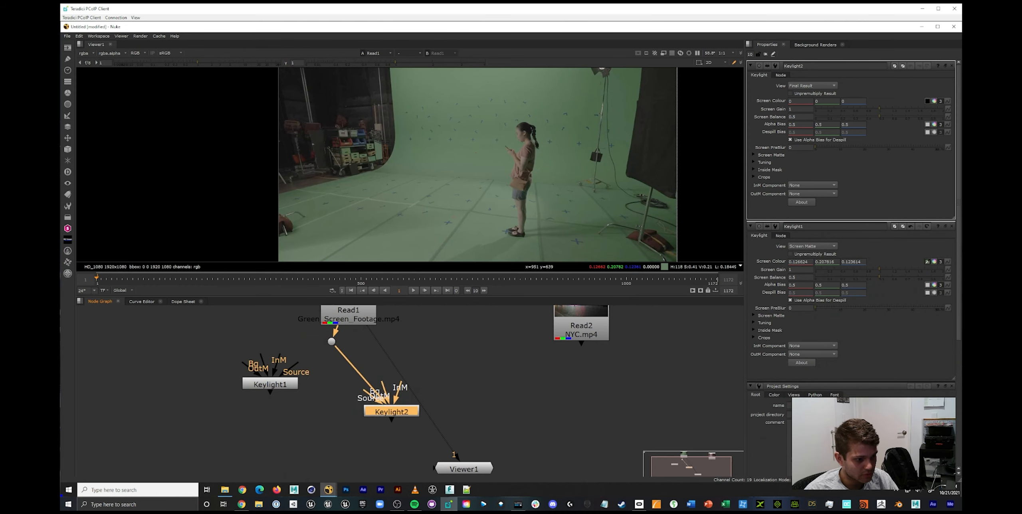
left_click_drag(289, 368, 331, 341)
left_click_drag(392, 412, 374, 383)
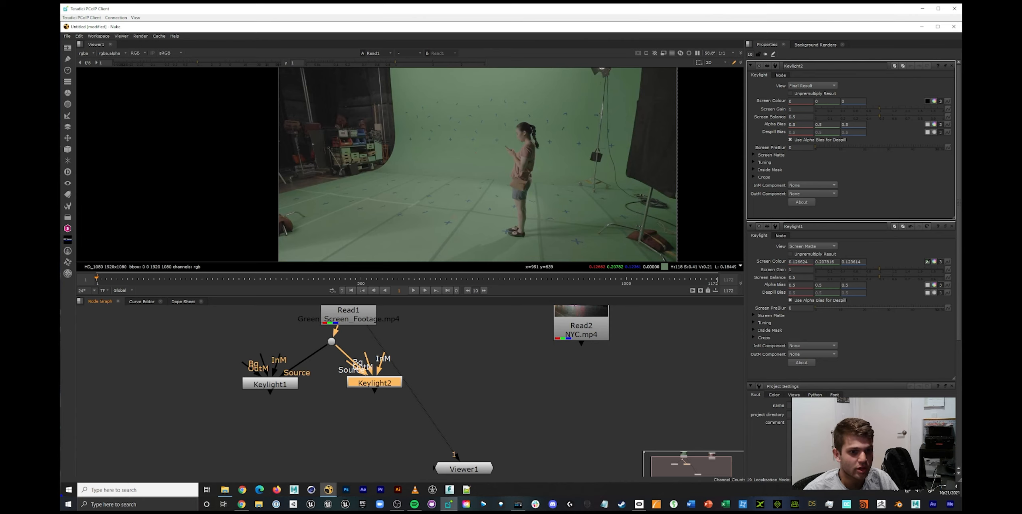
Sample a blue tracking marker on the floor as the second Keylight's screen colour and show that node in the viewer.
left_click(927, 101)
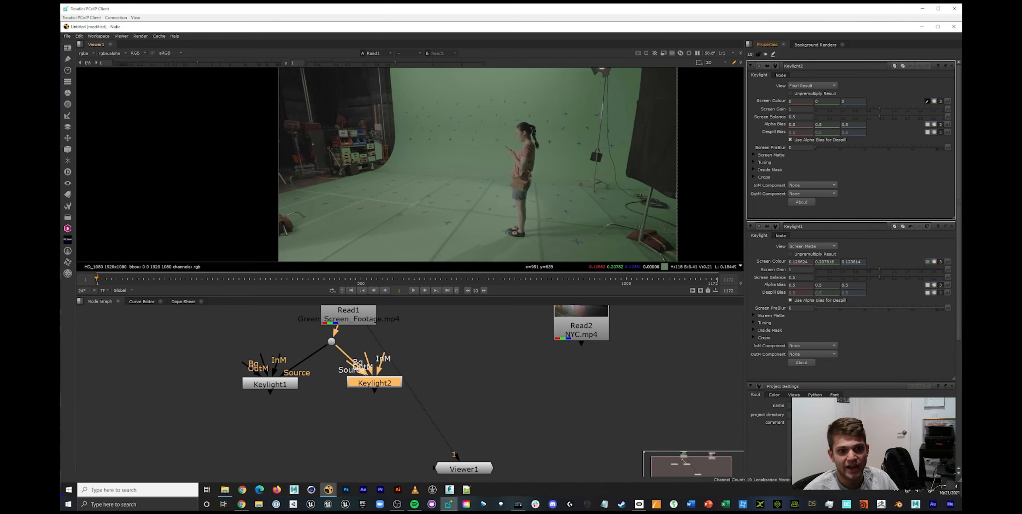
scroll(491, 219, "up", 5)
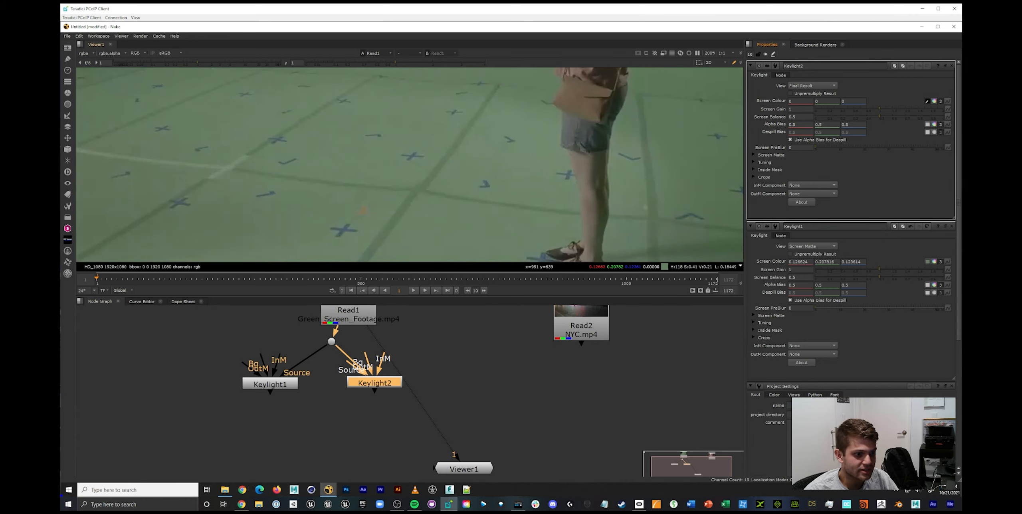
left_click(344, 230, "ctrl")
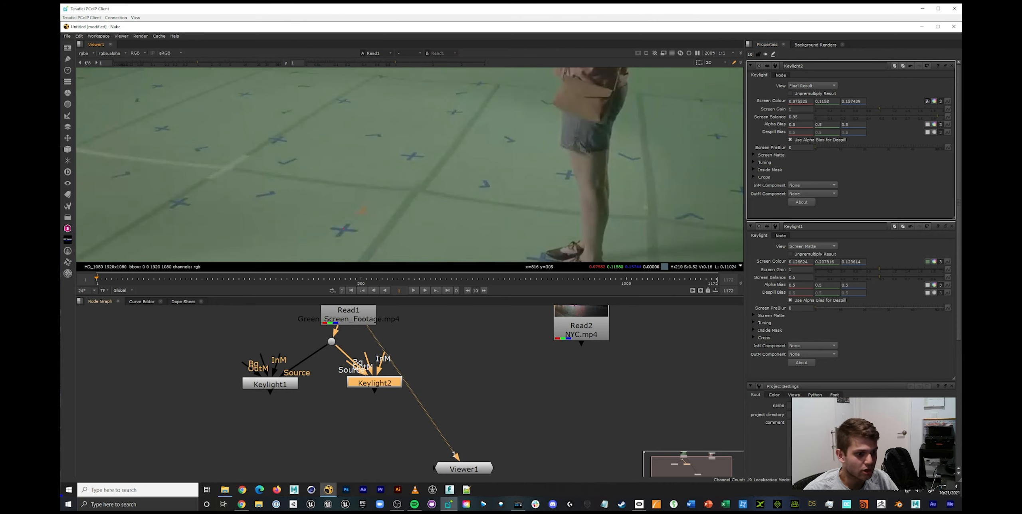
key("1")
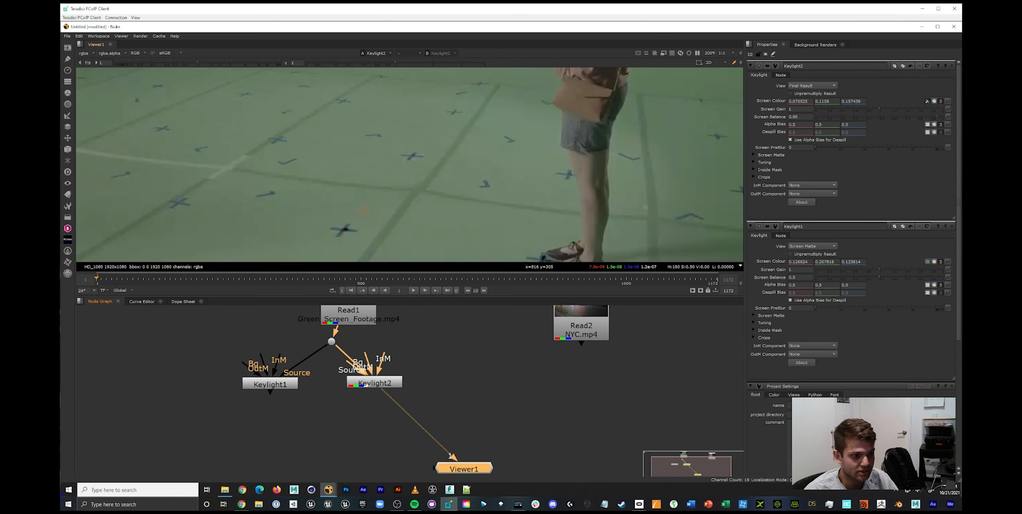
scroll(345, 227, "up", 2)
scroll(346, 226, "down", 1)
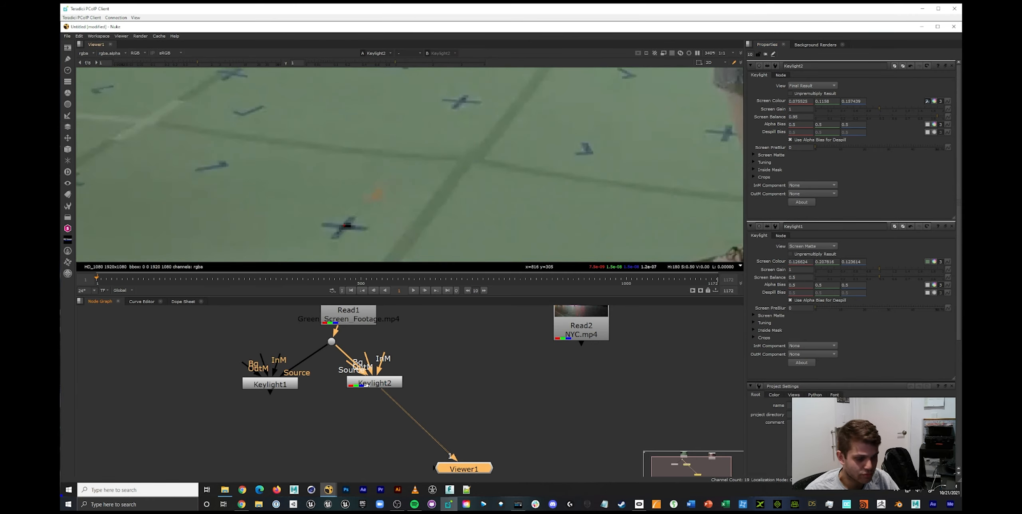
Set the second Keylight's view to Screen Matte, with screen gain about 1.39 and screen balance about 0.385.
left_click(812, 86)
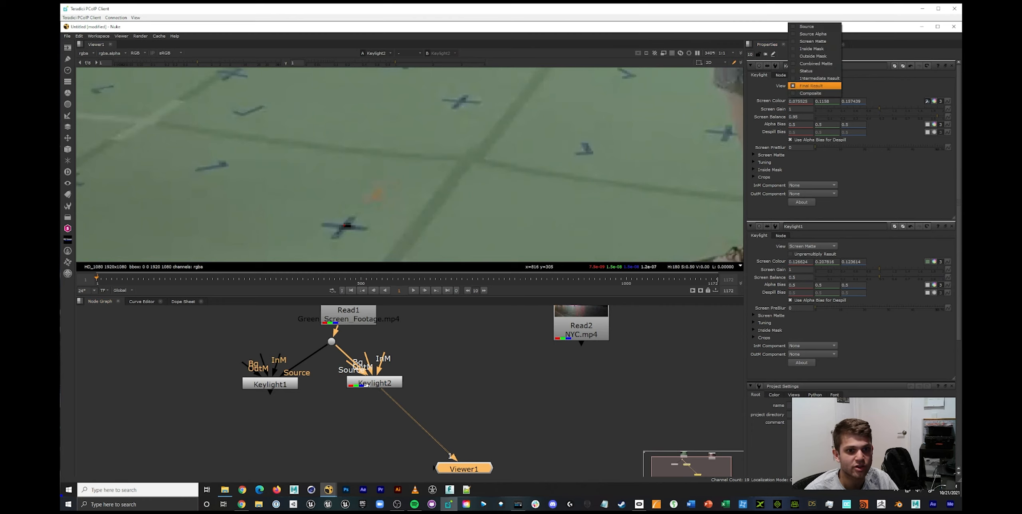
left_click(812, 41)
scroll(509, 161, "down", 8)
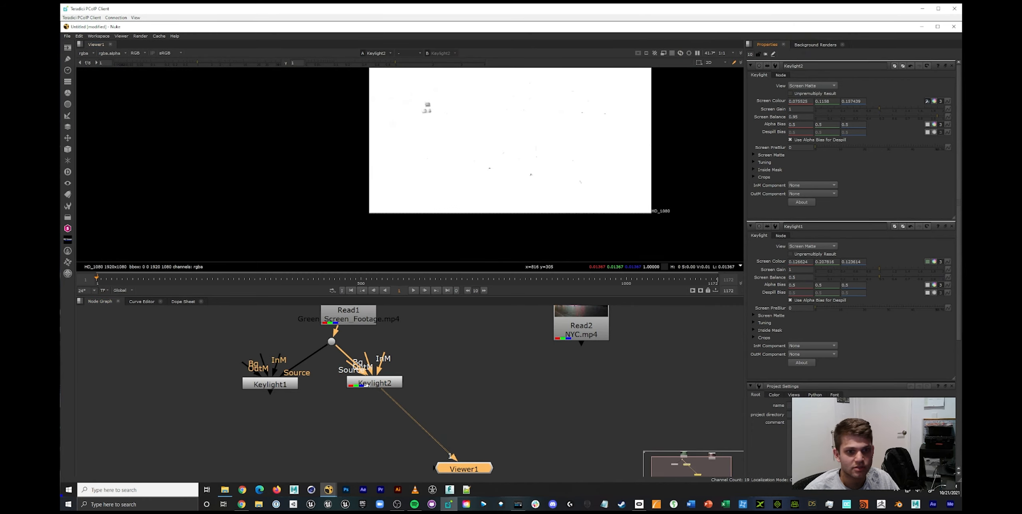
left_click_drag(879, 108, 904, 109)
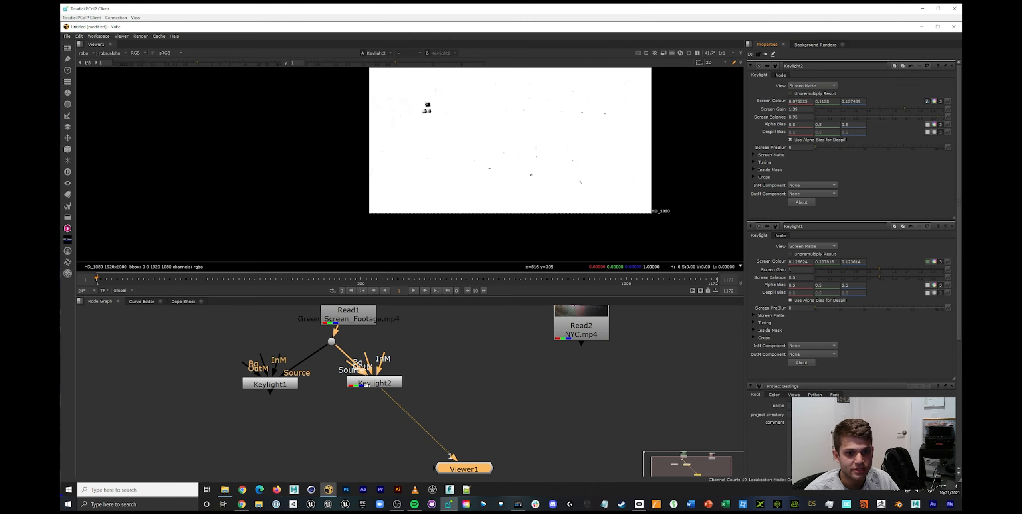
left_click_drag(937, 117, 866, 117)
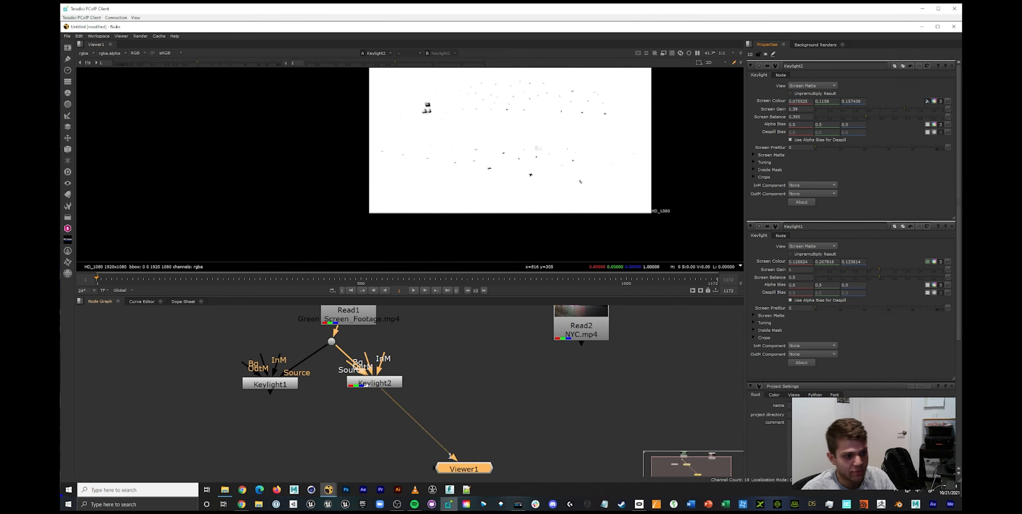
Add a Merge node below the two Keylights, with the first Keylight as input A and the second as B.
left_click(270, 384)
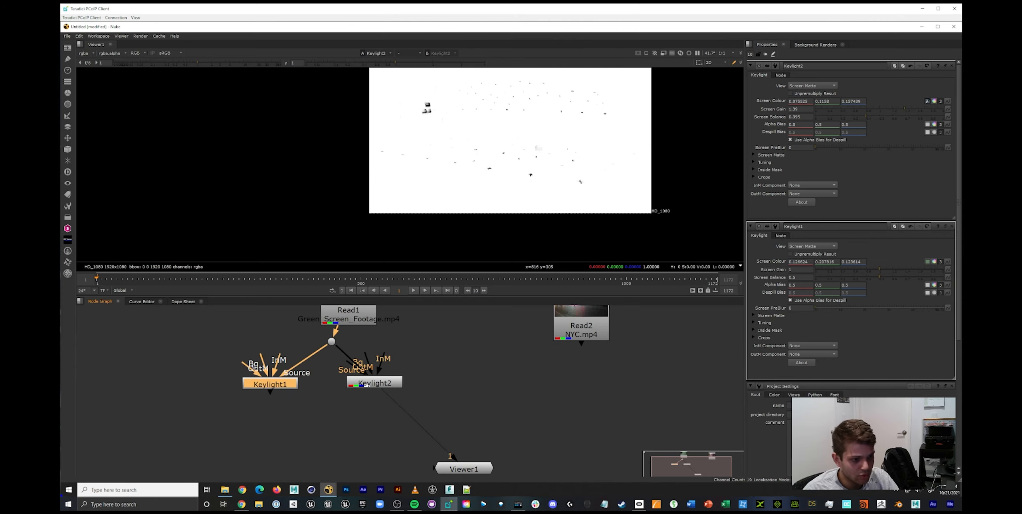
right_click(365, 385)
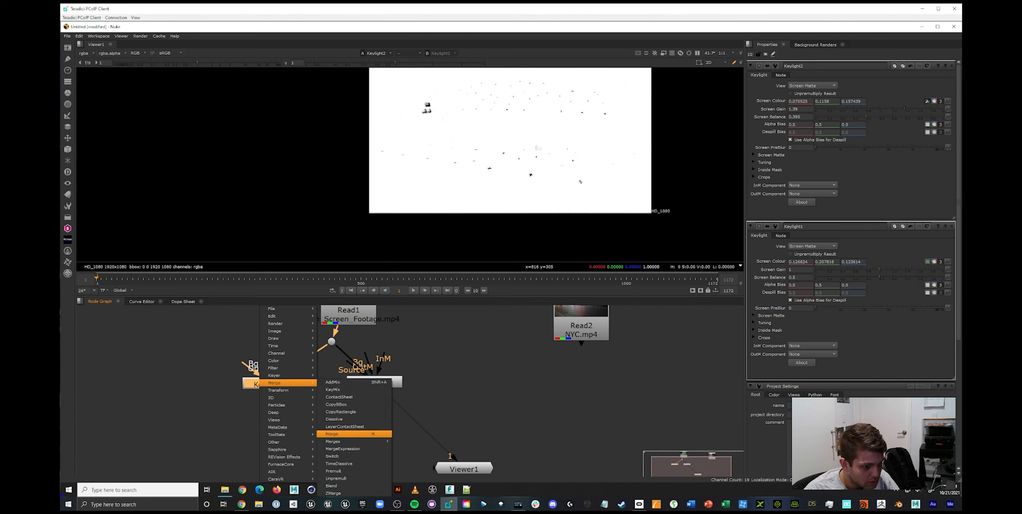
left_click(339, 433)
left_click_drag(425, 384, 374, 385)
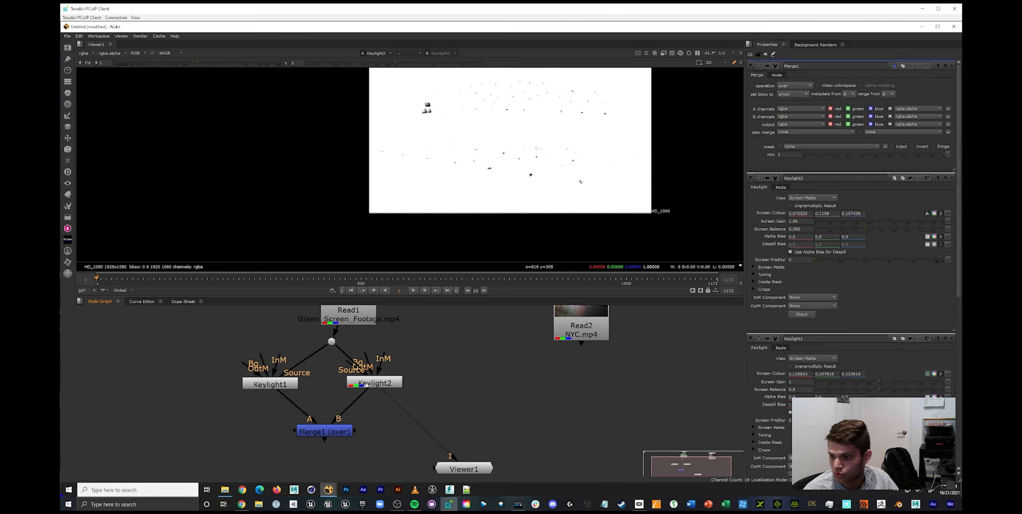
left_click_drag(325, 432, 323, 438)
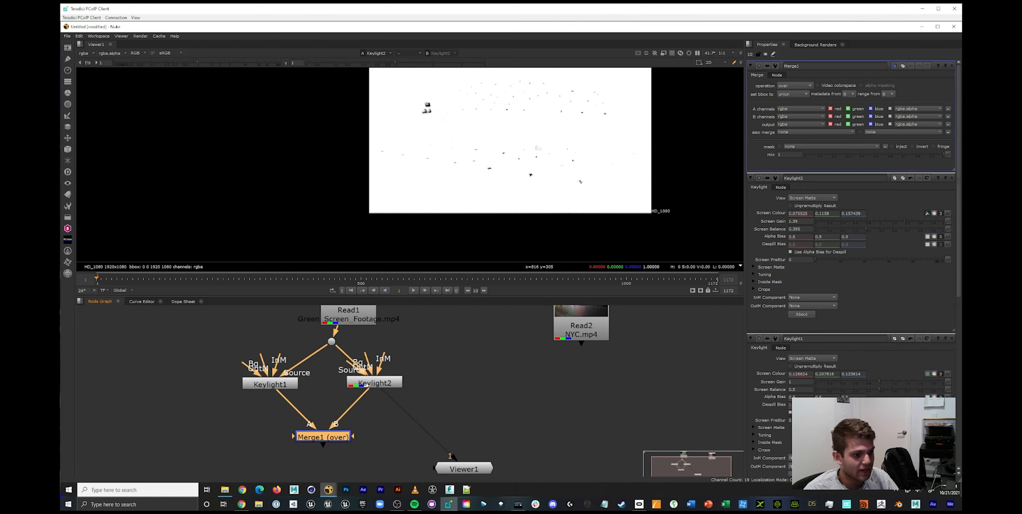
Set the Merge operation to multiply, show the combined matte in the viewer, and shift the Viewer node away from the merge.
left_click(793, 86)
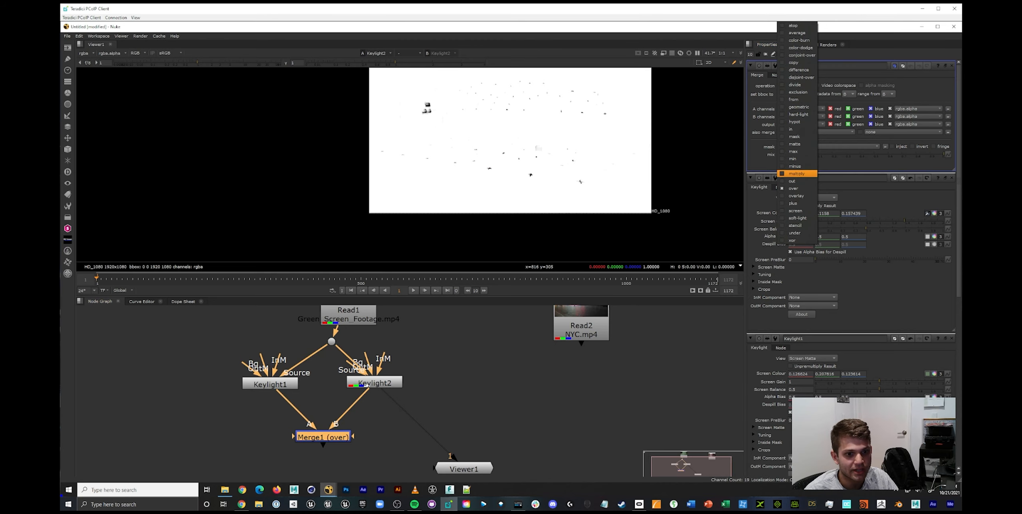
left_click(796, 173)
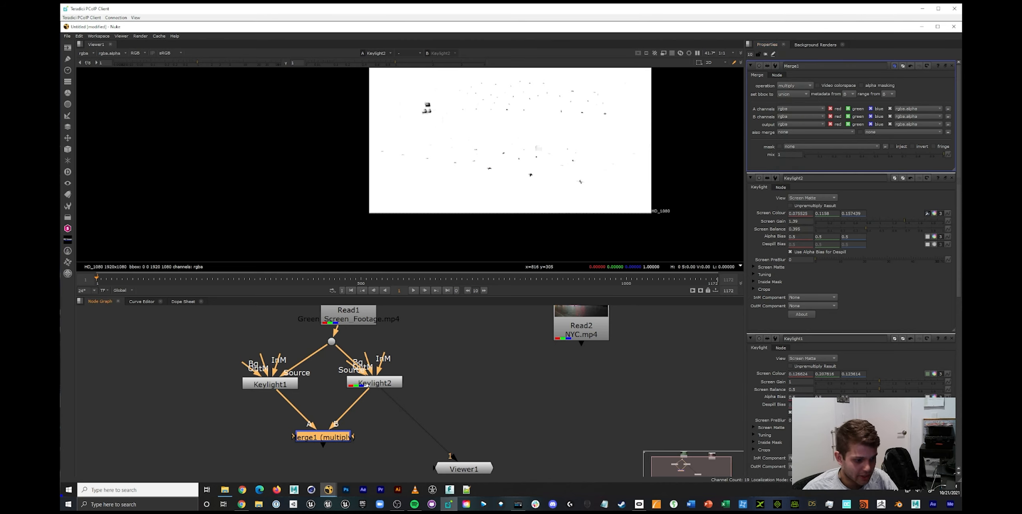
key("1")
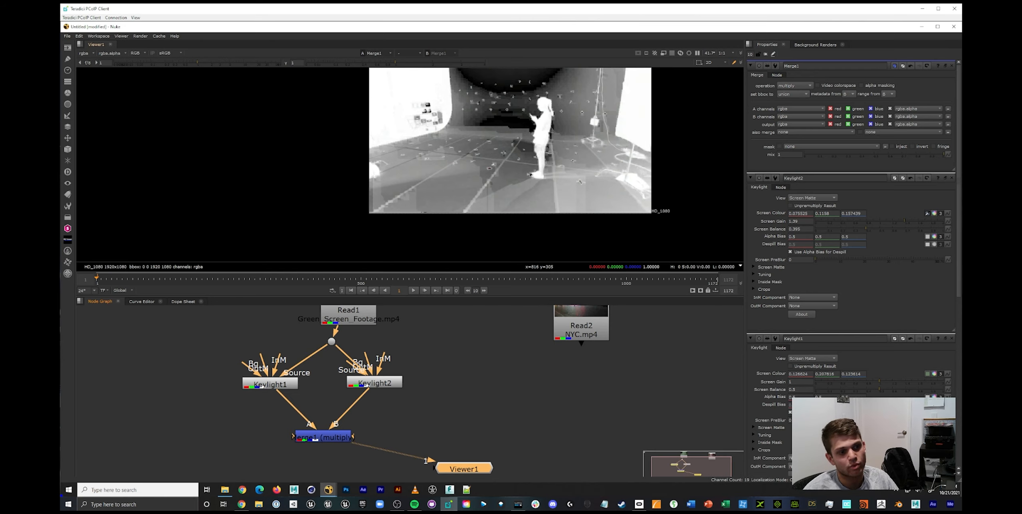
left_click_drag(463, 468, 482, 478)
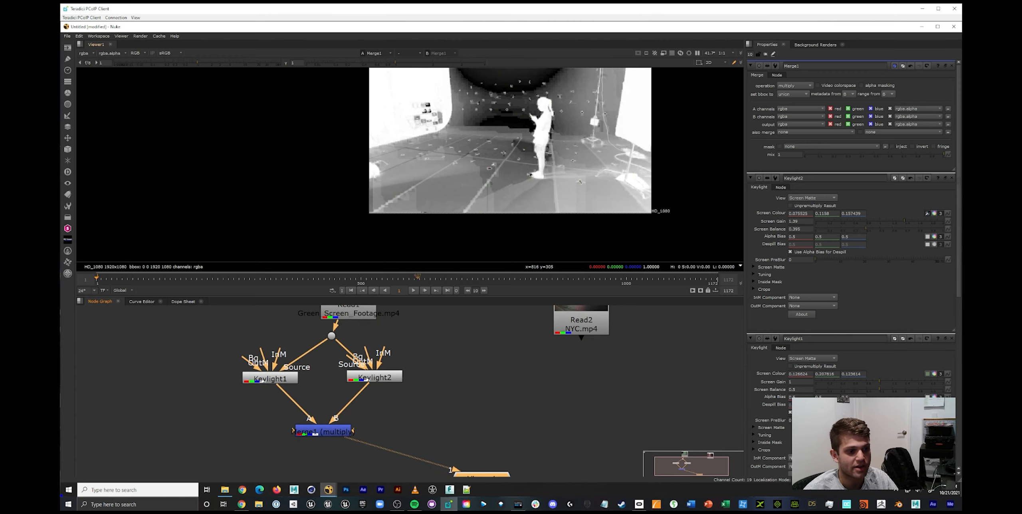
middle_click_drag(530, 174, 521, 196)
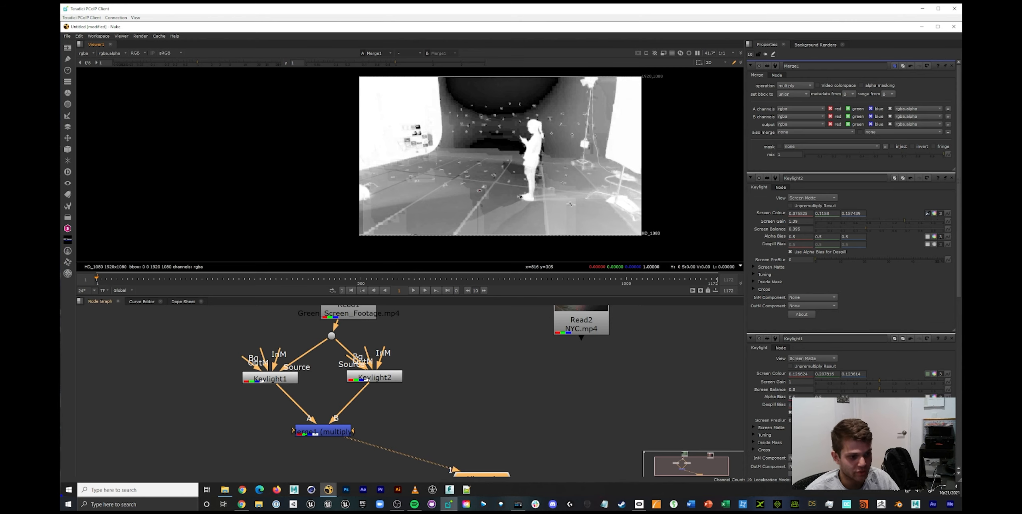
Add an unconnected Roto node between the two footage branches and move the Viewer node farther from the merge.
scroll(367, 423, "down", 2)
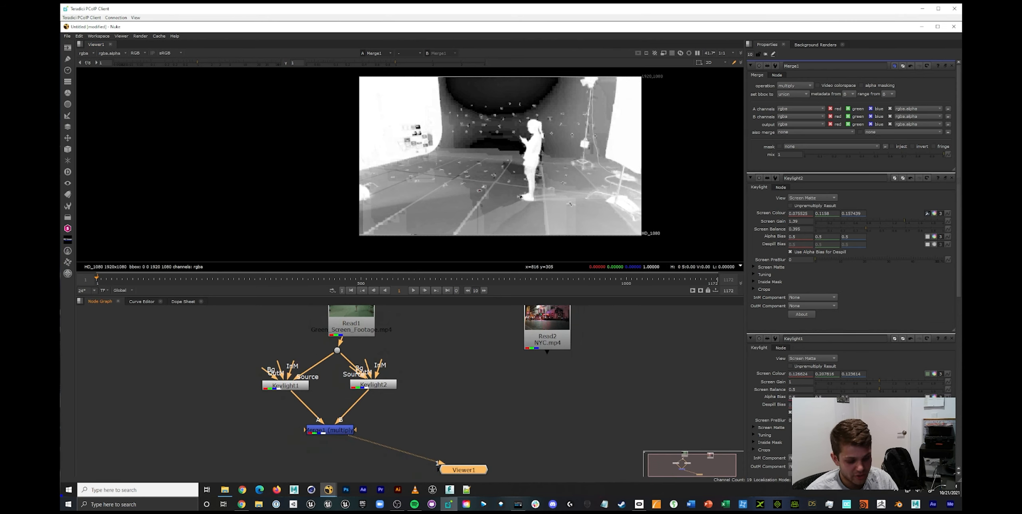
key("o")
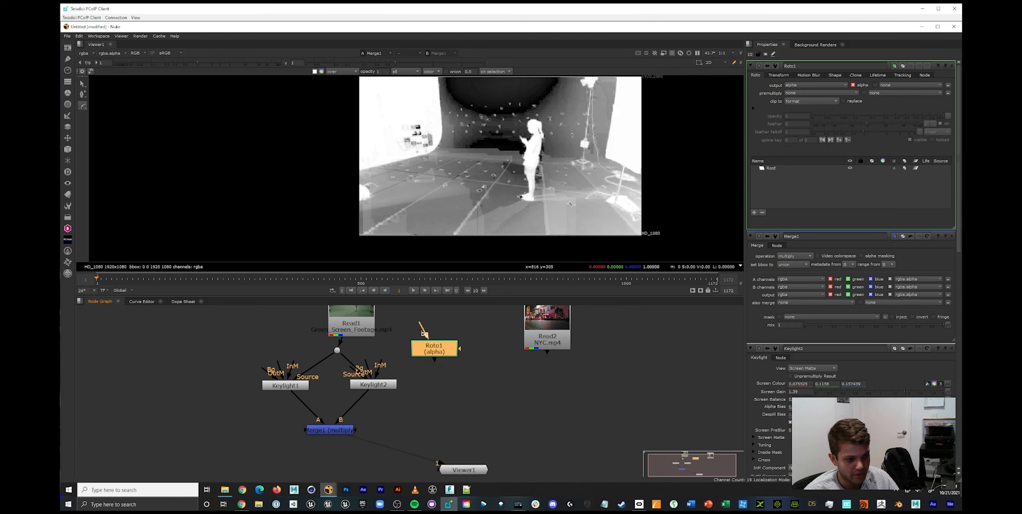
right_click(372, 337)
key("Escape")
left_click(393, 344)
mouse_move(435, 349)
left_mouse_down()
mouse_move(454, 344)
mouse_move(445, 352)
left_mouse_up()
left_click_drag(463, 469, 500, 474)
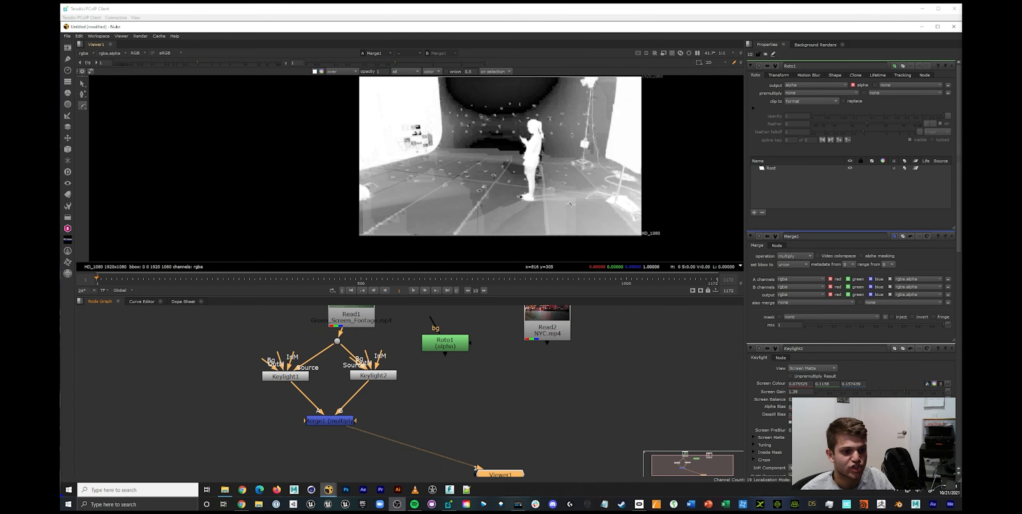
left_click_drag(500, 474, 493, 477)
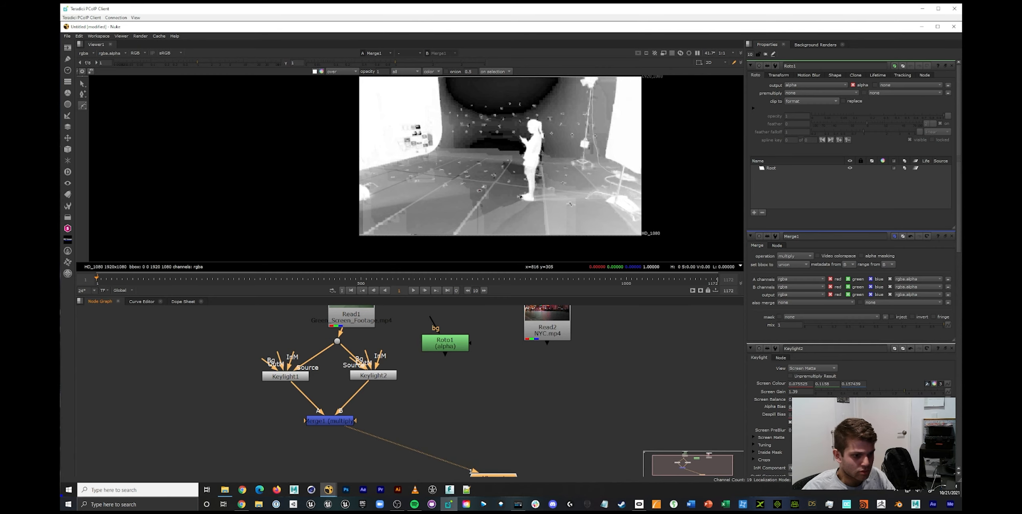
Add a second Merge node with the multiply merge as input A and the Roto node as input B.
left_click(444, 343)
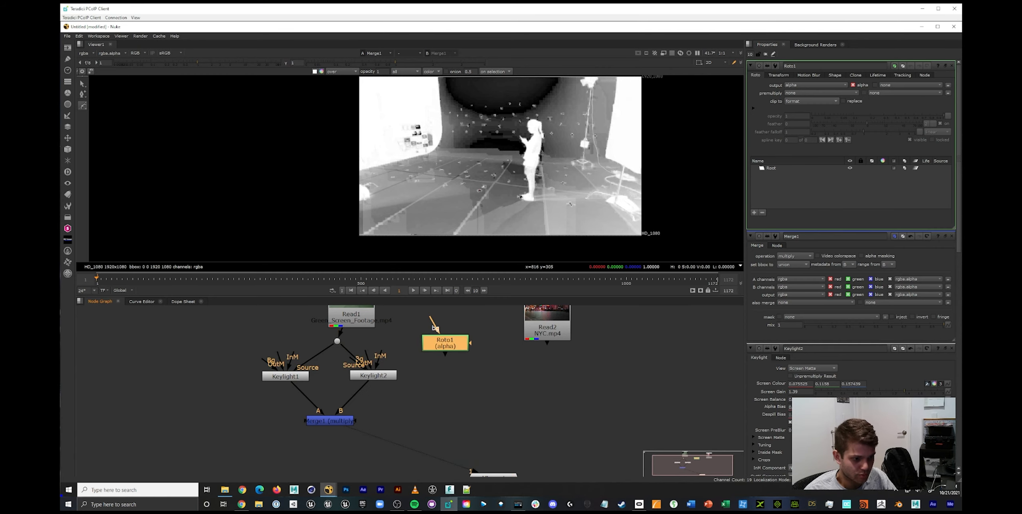
left_click(330, 420)
key("m")
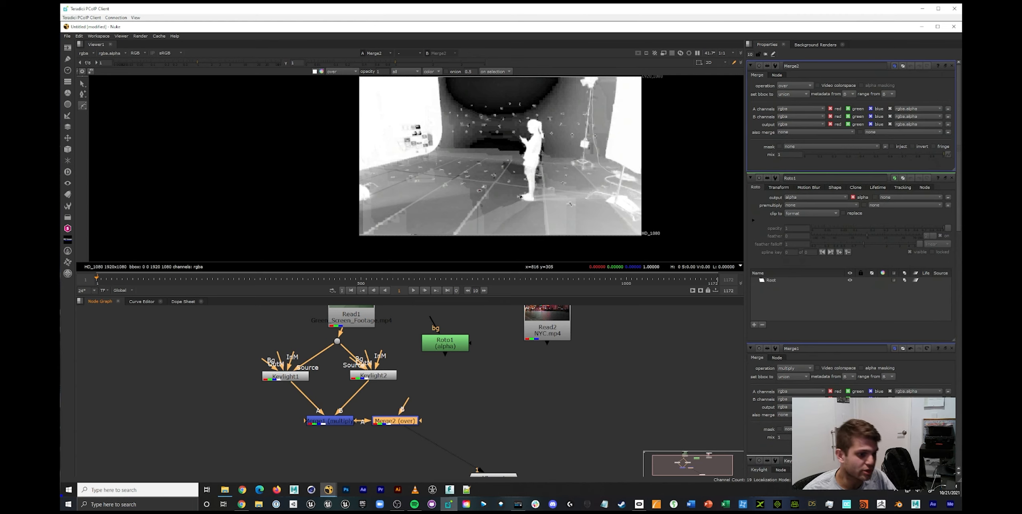
left_click_drag(395, 421, 443, 347)
left_click(440, 344)
scroll(523, 160, "down", 5)
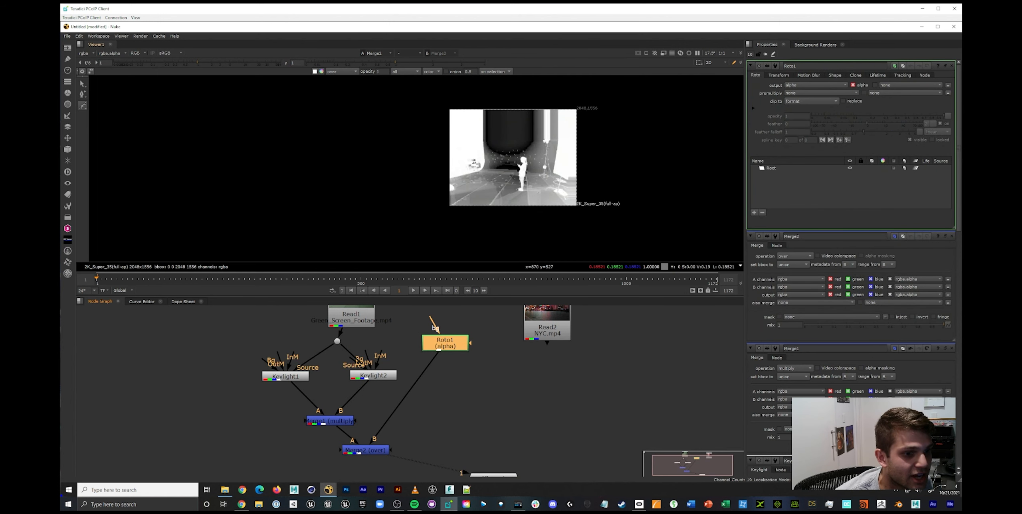
Set the project's full size format to HD_1080 1920x1080.
left_click(632, 389)
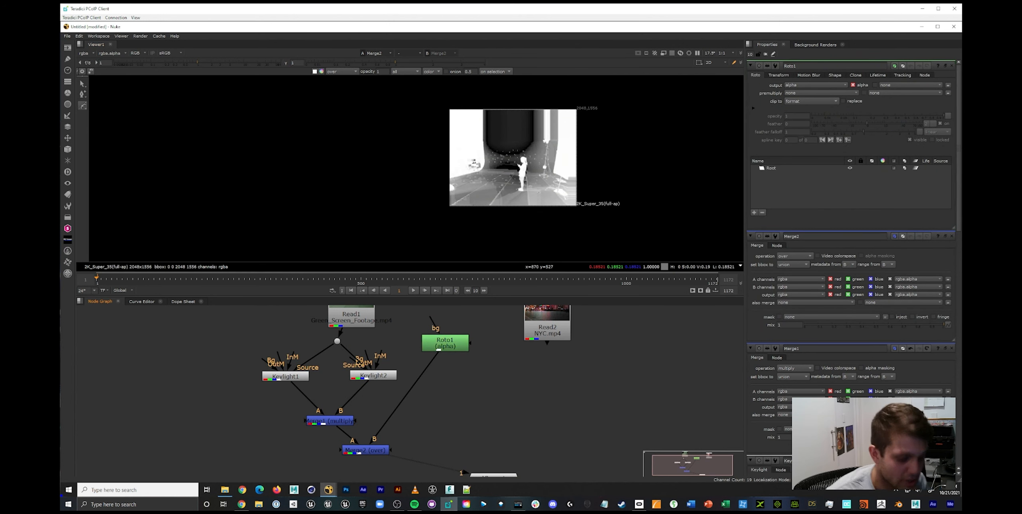
key("s")
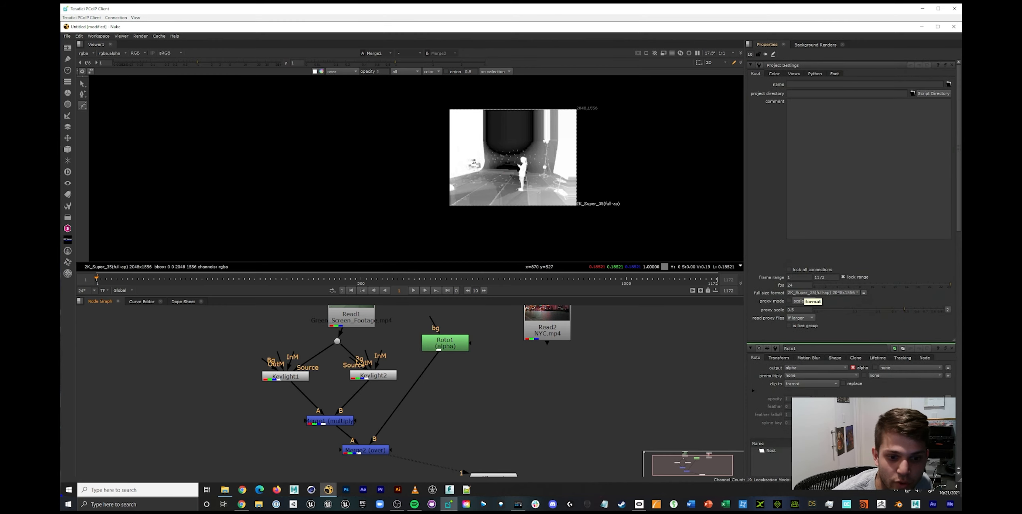
left_click(822, 293)
left_click(802, 314)
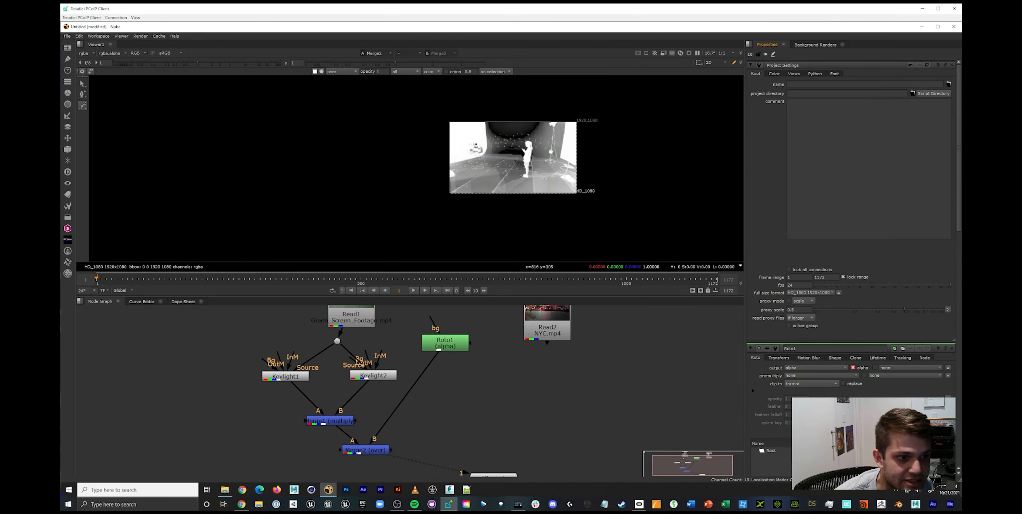
Save the script to the Desktop as Nuke_Tutorial_4.
key("ctrl+s")
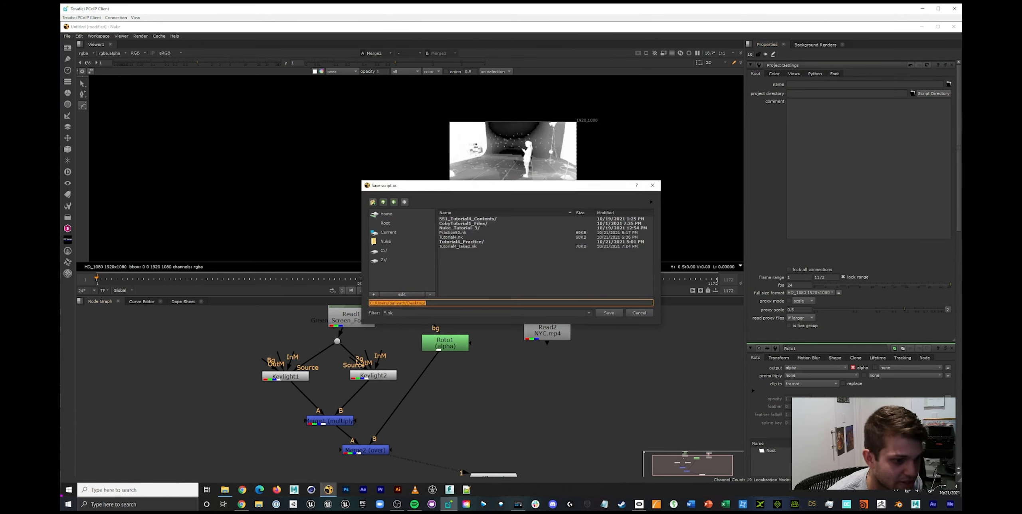
left_click(432, 303)
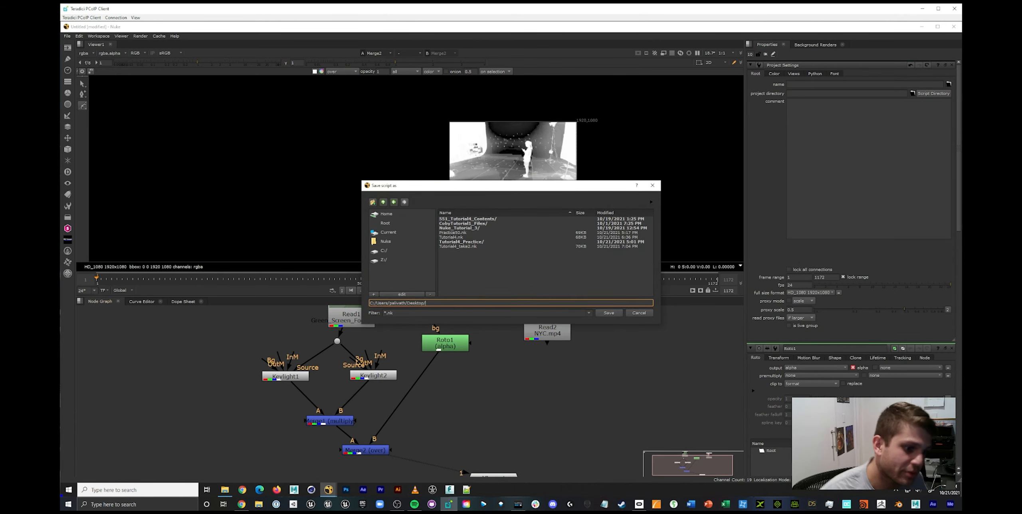
type("Nu")
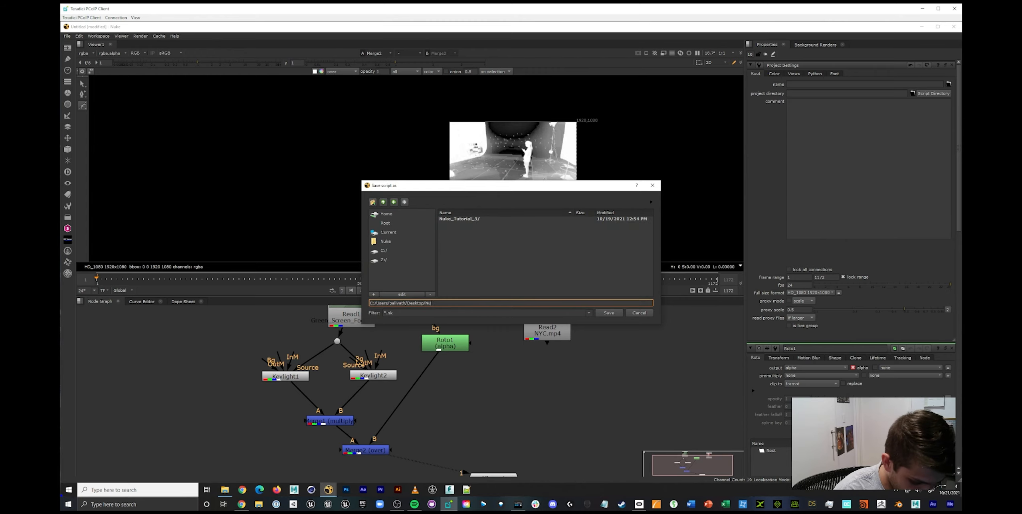
type("ke_Tutorial_4")
key("Return")
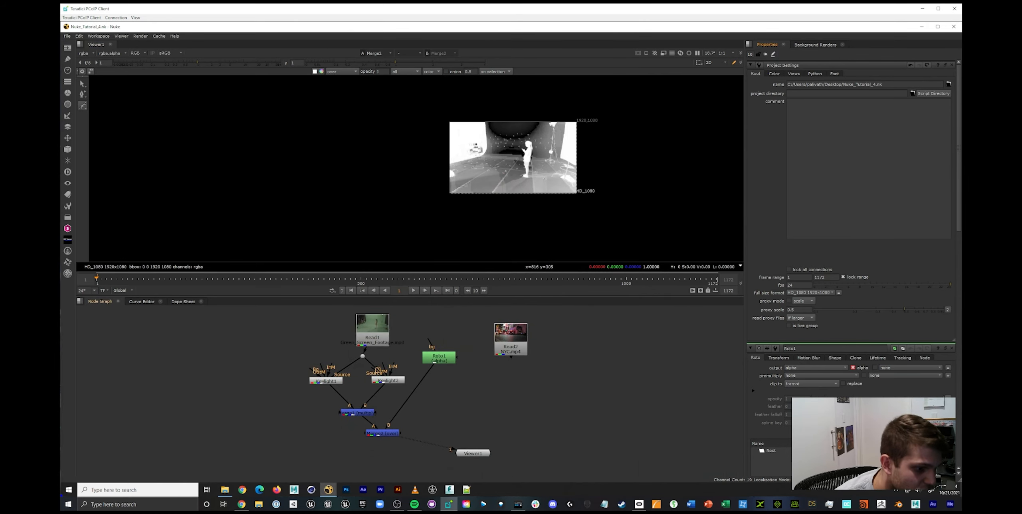
Display the original green screen footage in the viewer, framed closely enough to outline the woman.
scroll(446, 403, "up", 2)
scroll(523, 176, "up", 2)
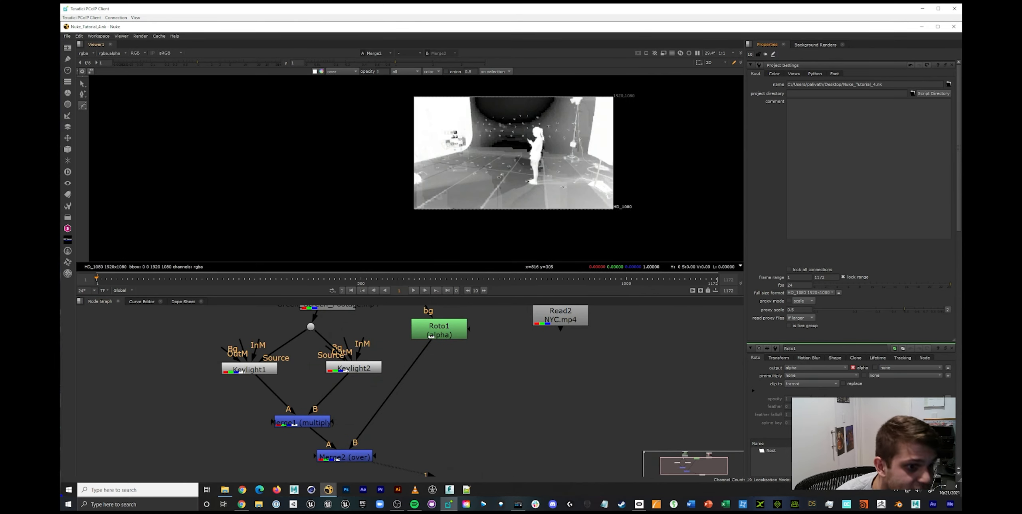
middle_click_drag(531, 187, 526, 210)
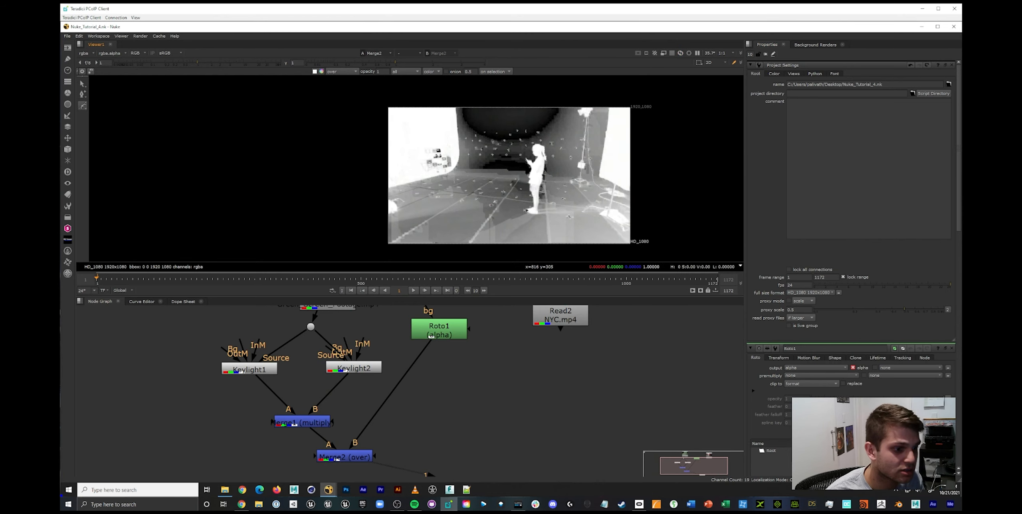
middle_click_drag(351, 339, 339, 375)
left_click(316, 334)
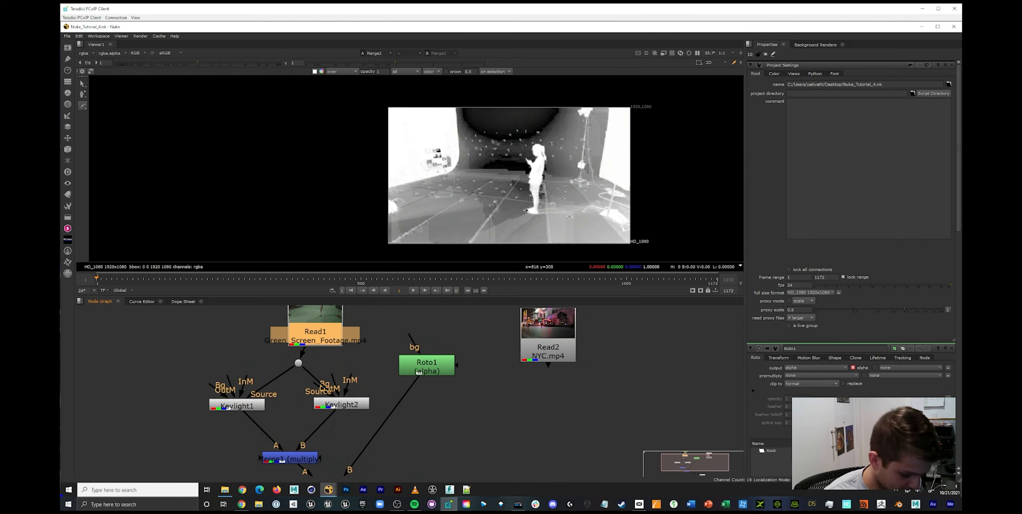
key("1")
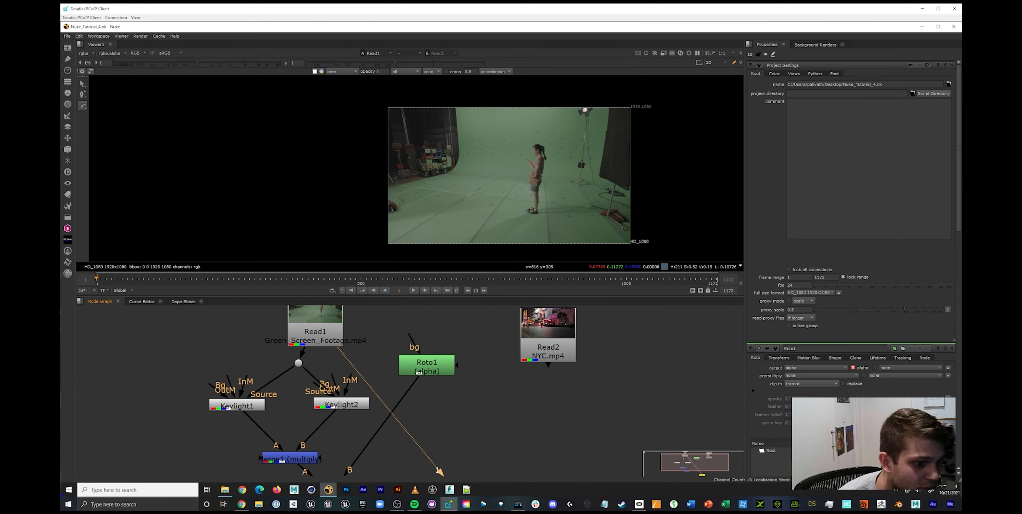
Draw a closed garbage-matte shape in the Roto node around the woman and the clear green area, excluding the studio equipment.
left_click(427, 365)
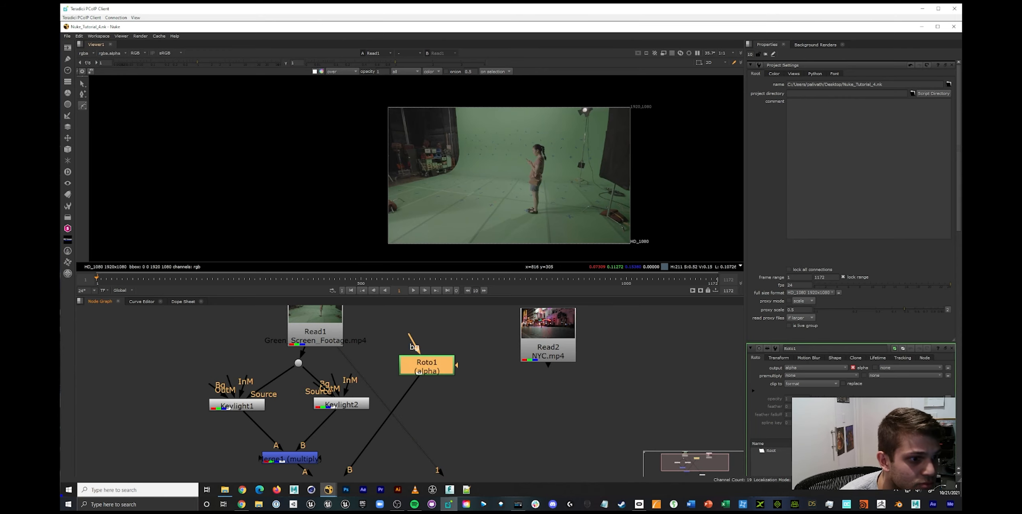
left_click(466, 114)
left_click(468, 168)
left_click(427, 231)
left_click(563, 182)
left_click(562, 115)
key("Return")
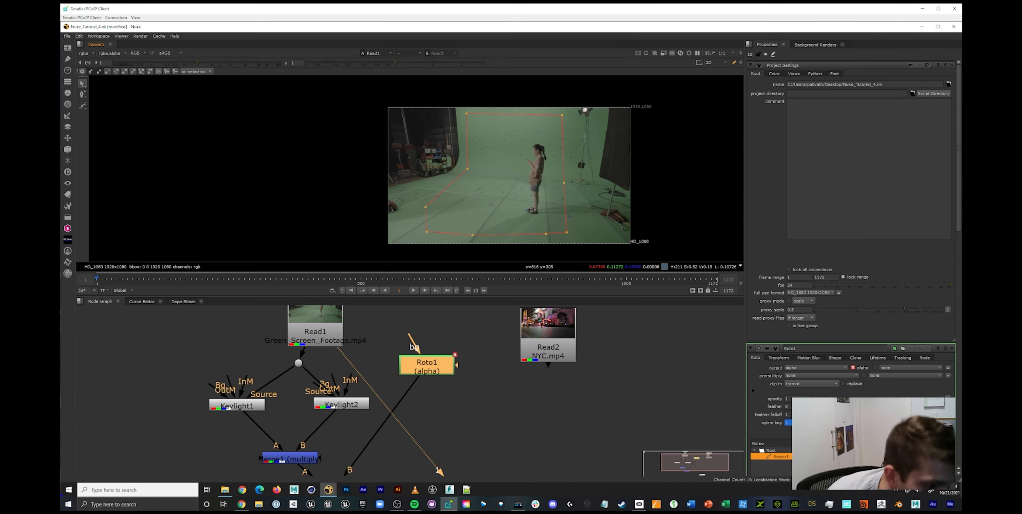
View the second merge, set its operation to in, and save the script.
middle_click_drag(451, 431, 470, 352)
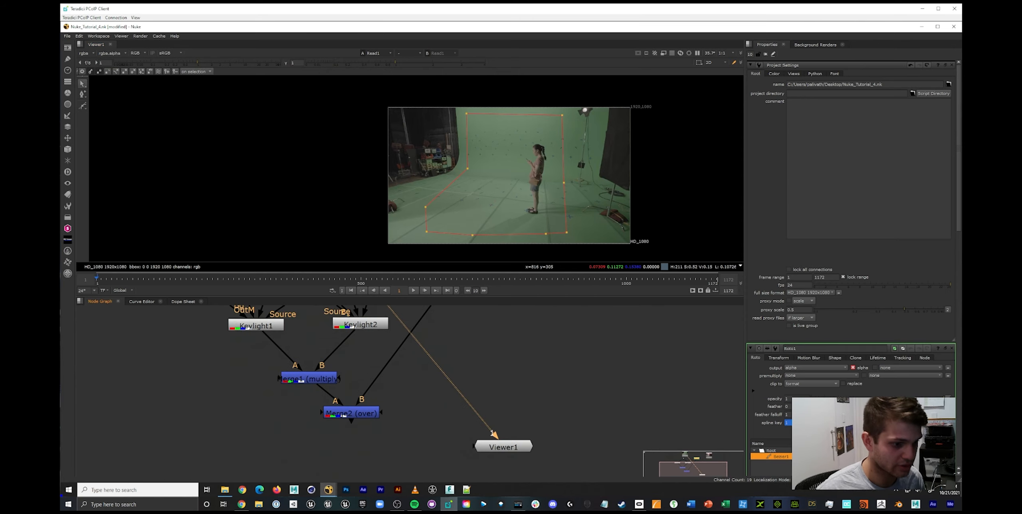
left_click(352, 412)
key("1")
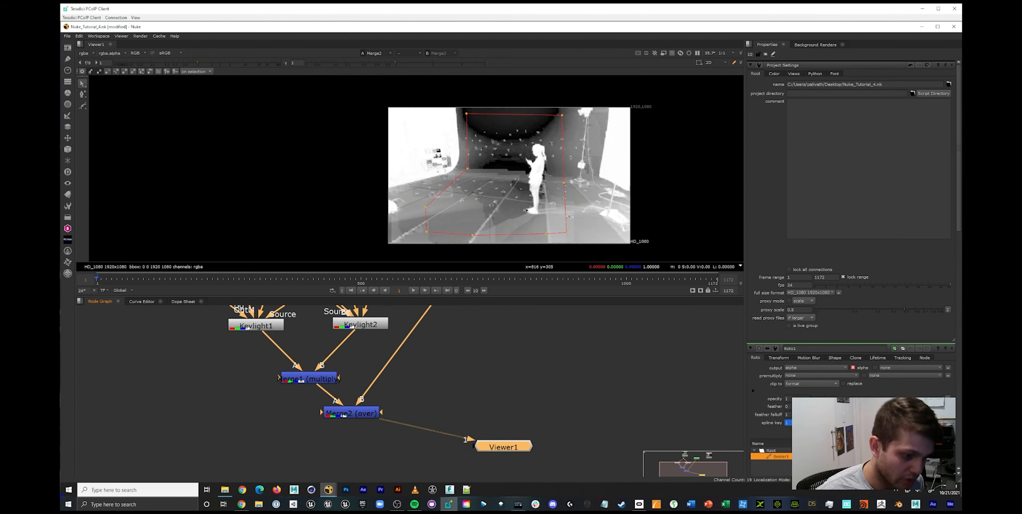
double_click(344, 415)
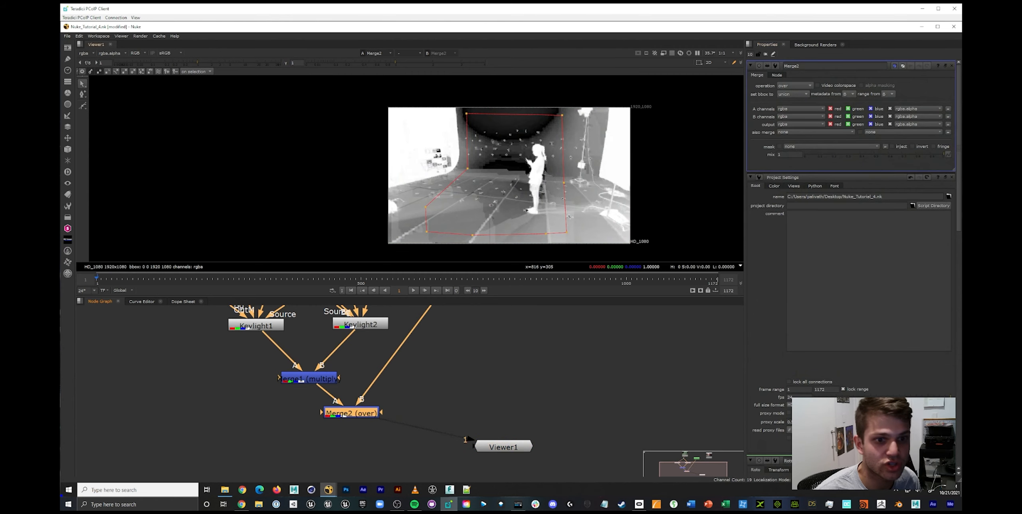
left_click(794, 86)
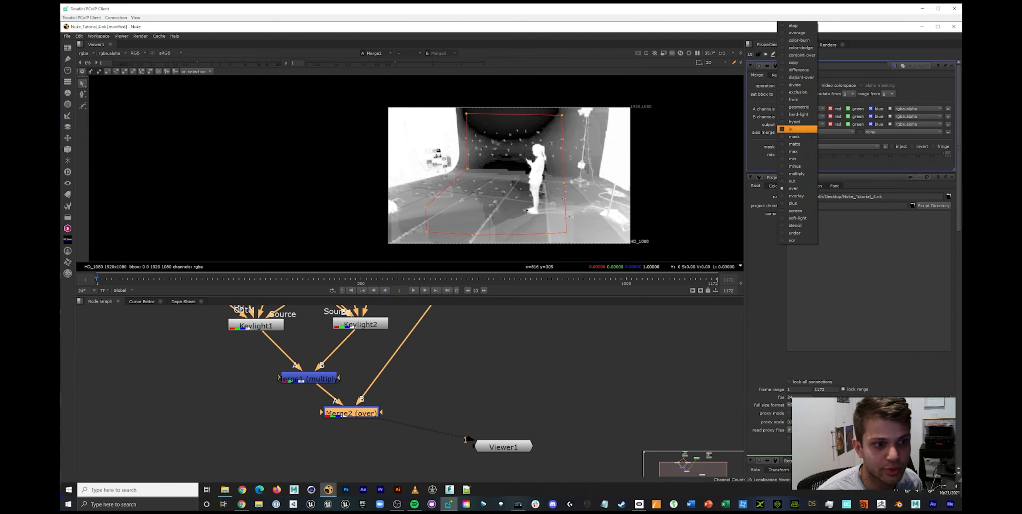
left_click(796, 133)
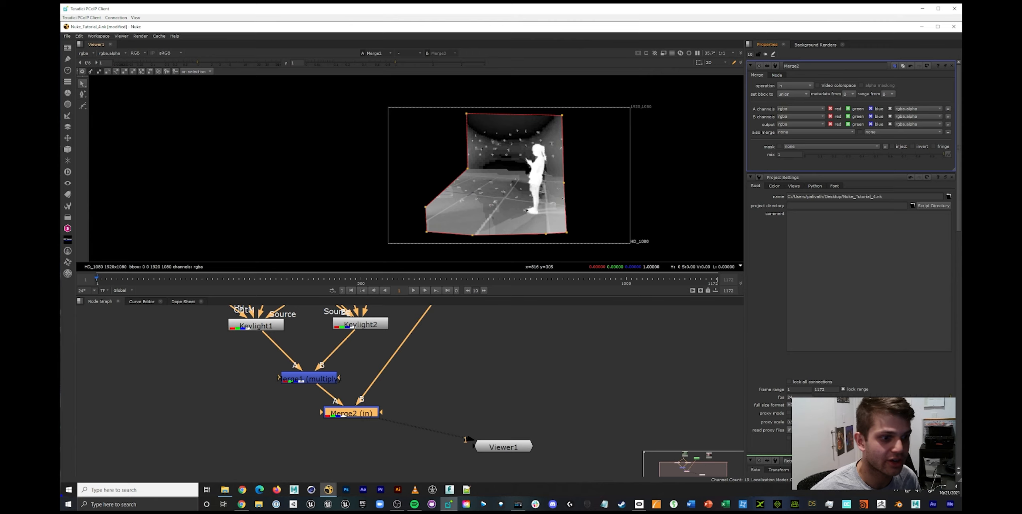
key("ctrl+s")
Raise Keylight1's Screen Gain to 1.27.
middle_click_drag(409, 381, 418, 405)
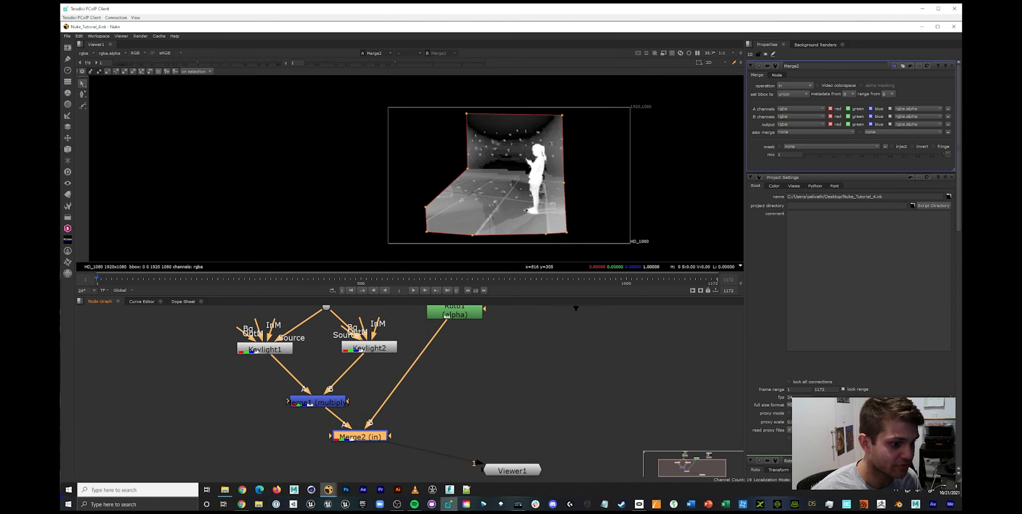
double_click(361, 349)
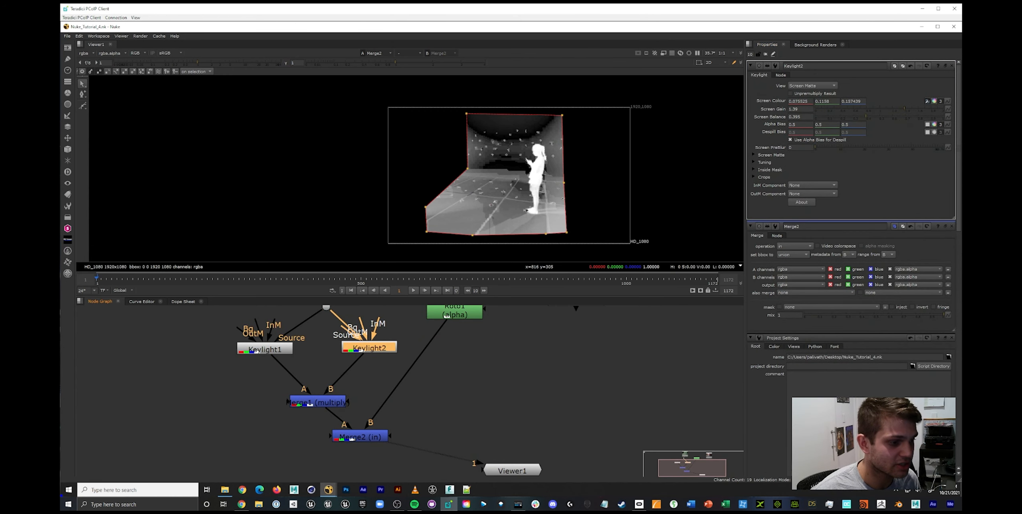
double_click(265, 350)
left_click_drag(879, 109, 897, 109)
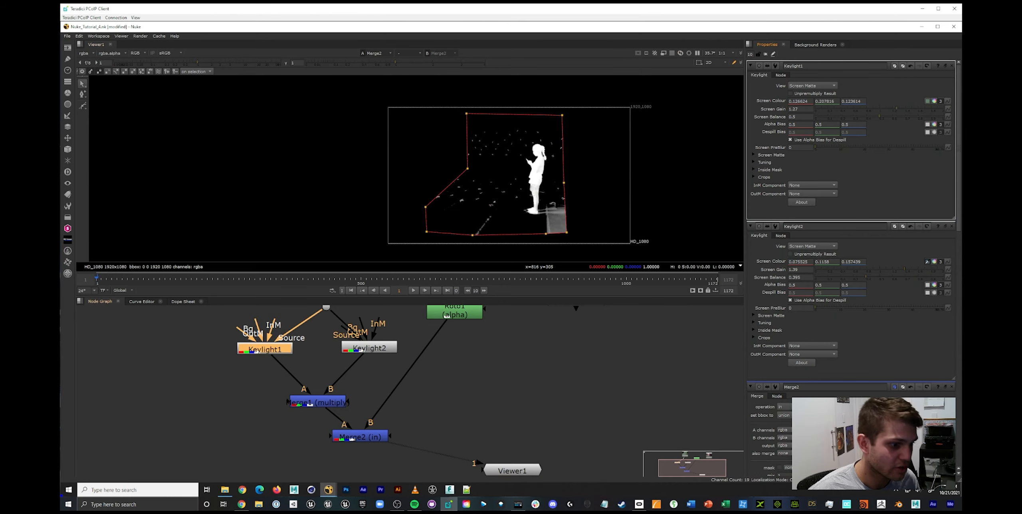
Set Keylight2's Screen Balance to 0.065 and its Screen Gain to 2.
double_click(369, 347)
left_click_drag(866, 117, 821, 117)
left_click_drag(904, 108, 944, 108)
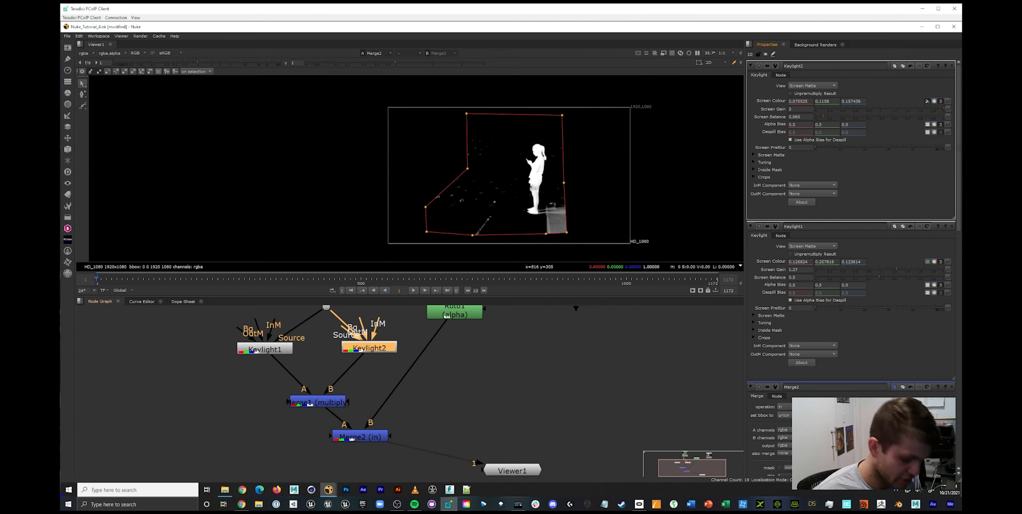
View the original green screen footage and examine the floor and tracking marks around the woman's feet.
middle_click_drag(403, 339, 406, 370)
left_click(345, 314)
key("1")
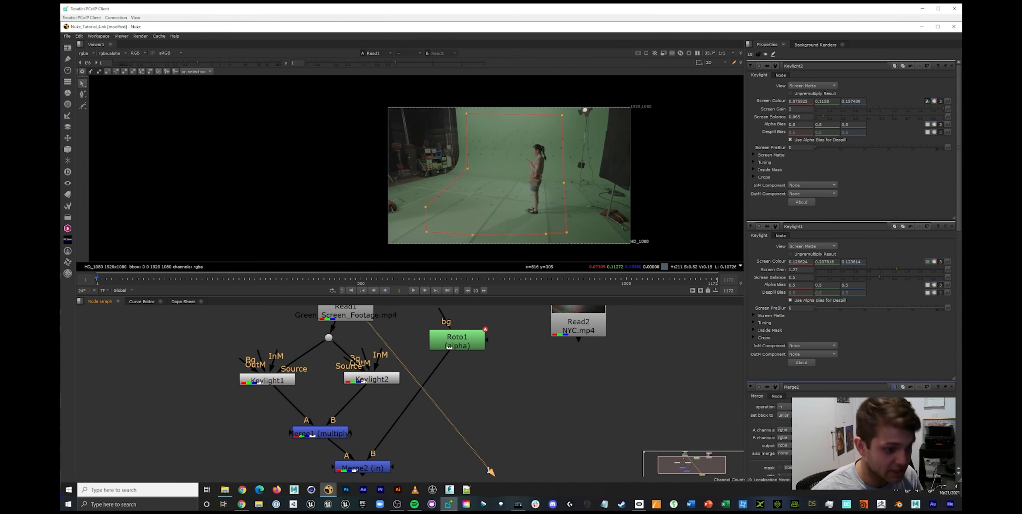
scroll(539, 198, "up", 6)
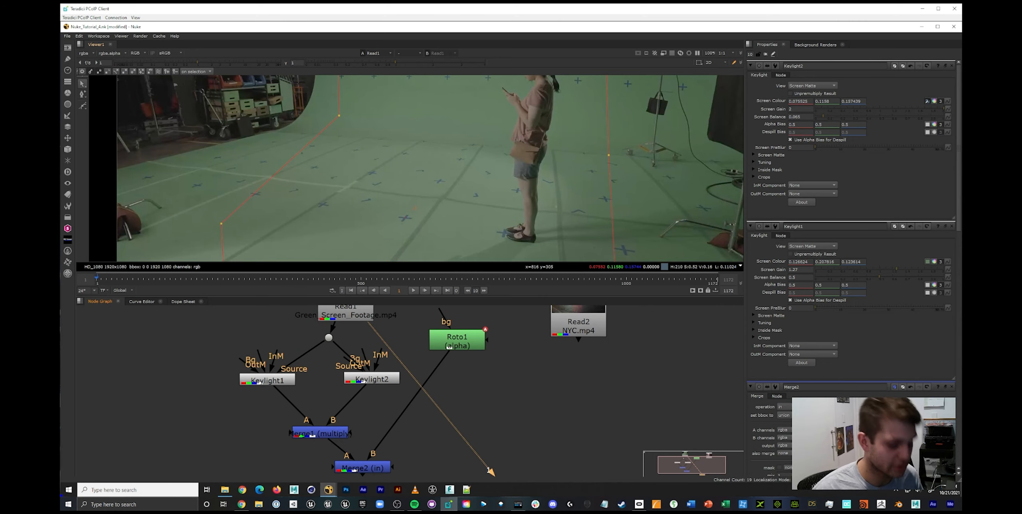
scroll(454, 243, "down", 5)
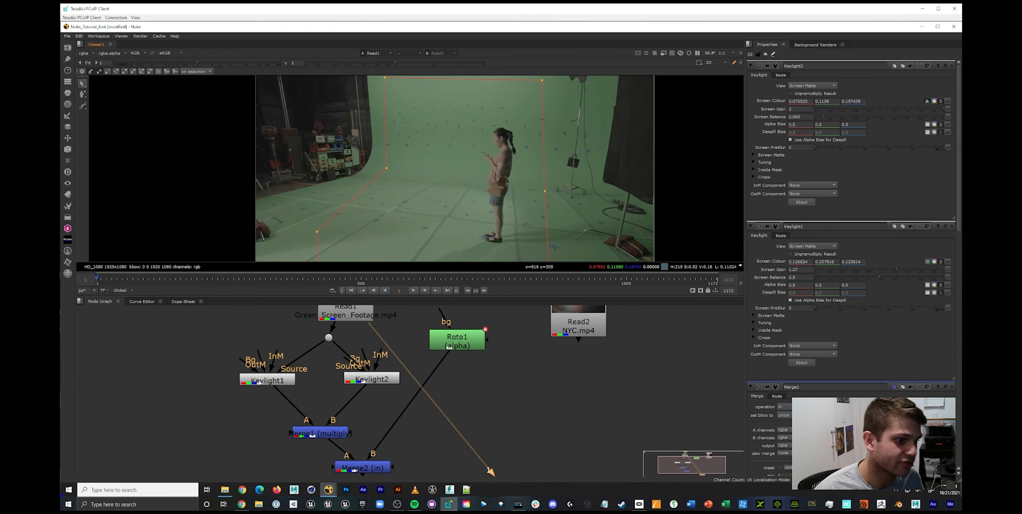
middle_click_drag(453, 243, 457, 219)
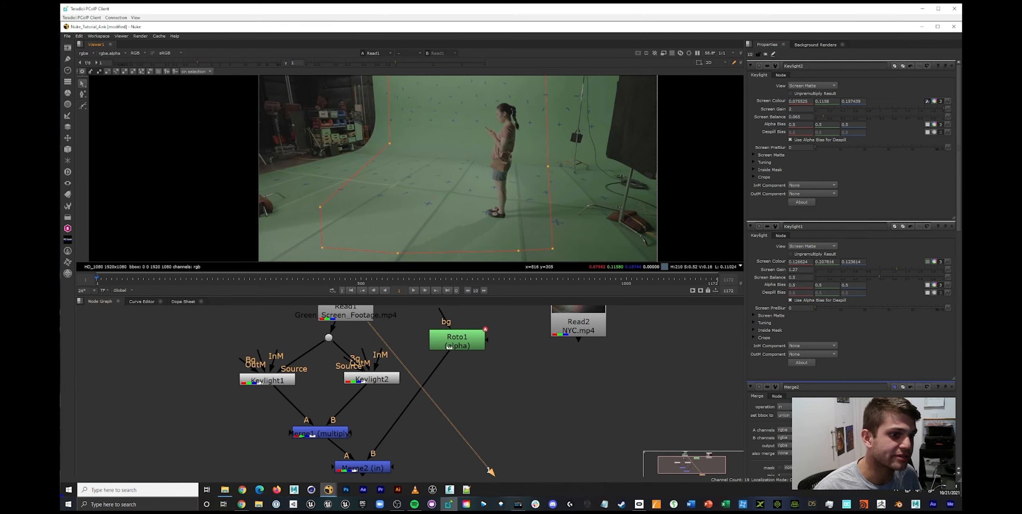
View the second merge's matte and pull the roto's corner behind the woman's feet inward to exclude the grey floor patch.
middle_click_drag(400, 459, 400, 376)
left_click(363, 385)
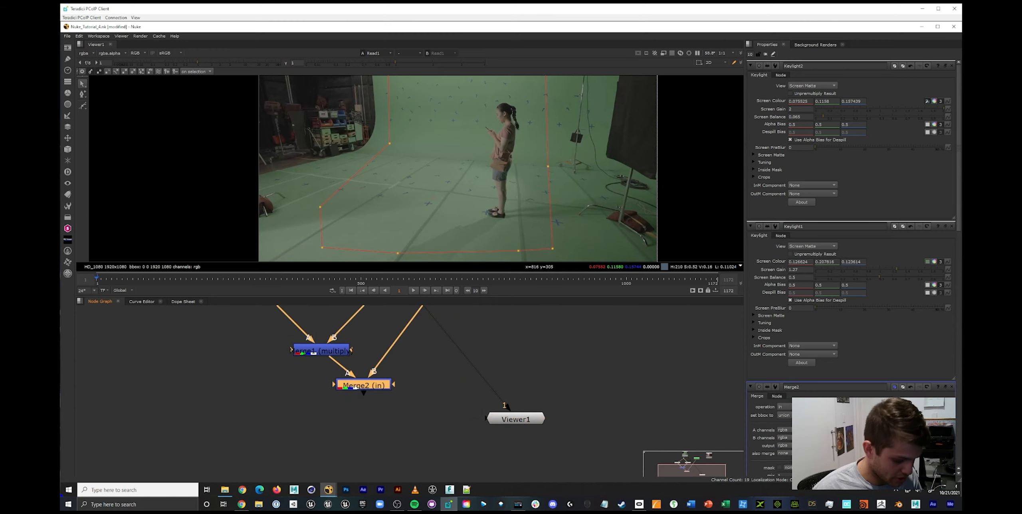
key("1")
mouse_move(428, 203)
middle_mouse_down()
mouse_move(431, 230)
mouse_move(430, 203)
middle_mouse_up()
scroll(431, 230, "down", 3)
scroll(431, 230, "up", 2)
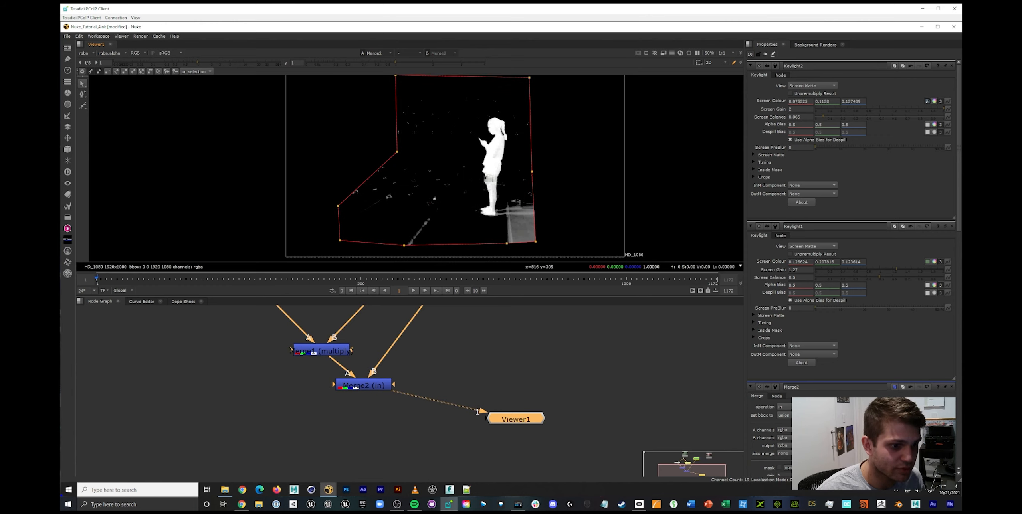
left_click_drag(535, 241, 504, 194)
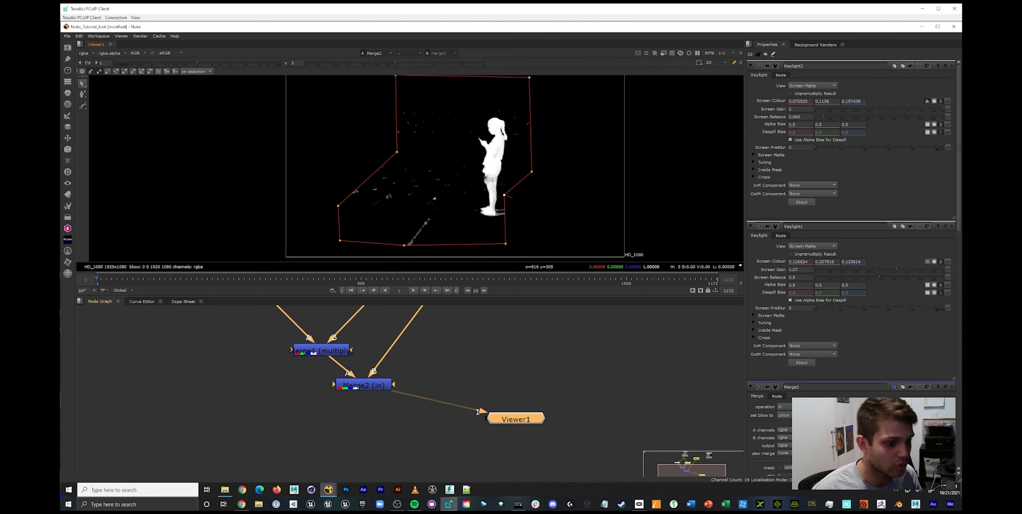
Clear the node selection and save the script with the reshaped roto.
left_click(364, 385)
key("ctrl+z")
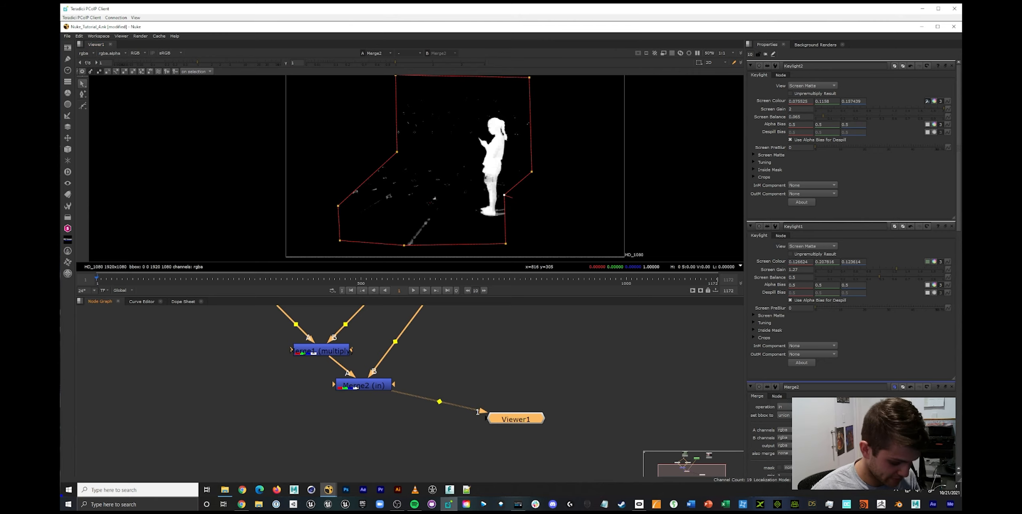
key("ctrl+a")
left_click(443, 360)
key("ctrl+s")
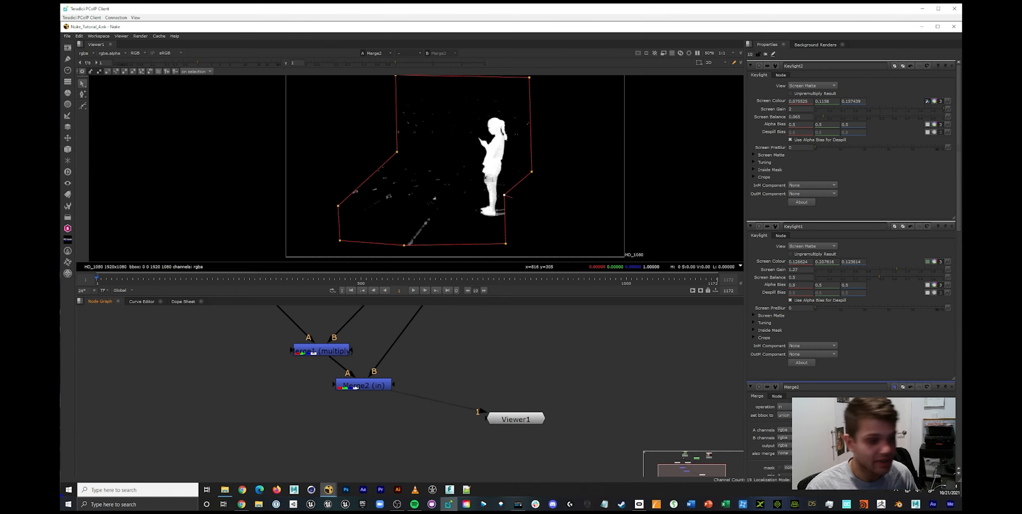
Move the Viewer node farther from the second merge and add a Shuffle node between them.
scroll(477, 354, "down", 3)
middle_click_drag(477, 354, 466, 429)
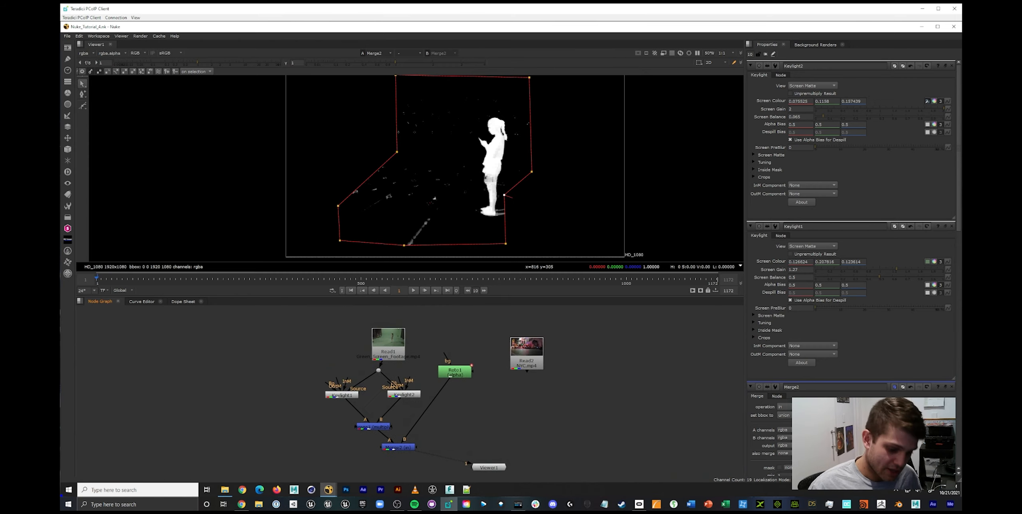
scroll(467, 399, "down", 1)
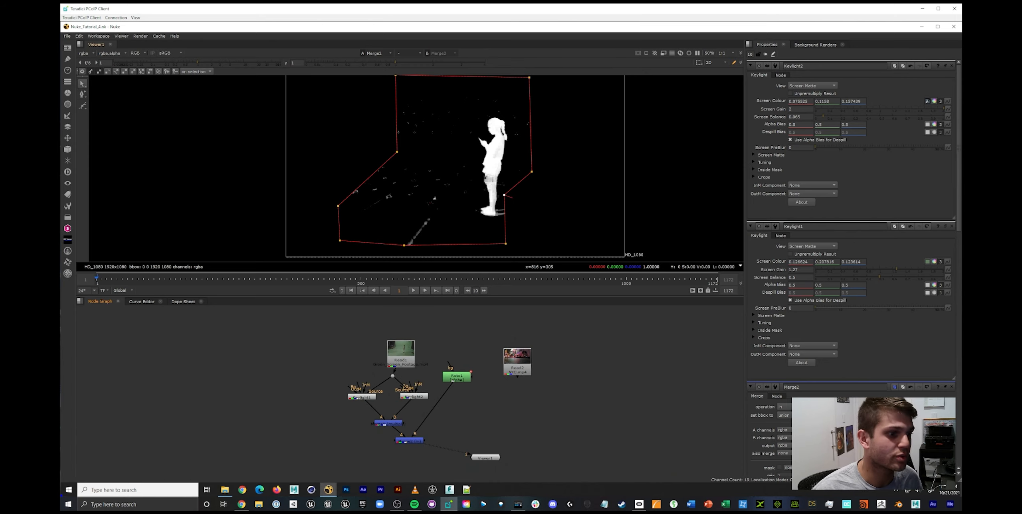
middle_click_drag(479, 419, 467, 364)
left_click_drag(473, 403, 494, 429)
left_click(398, 386)
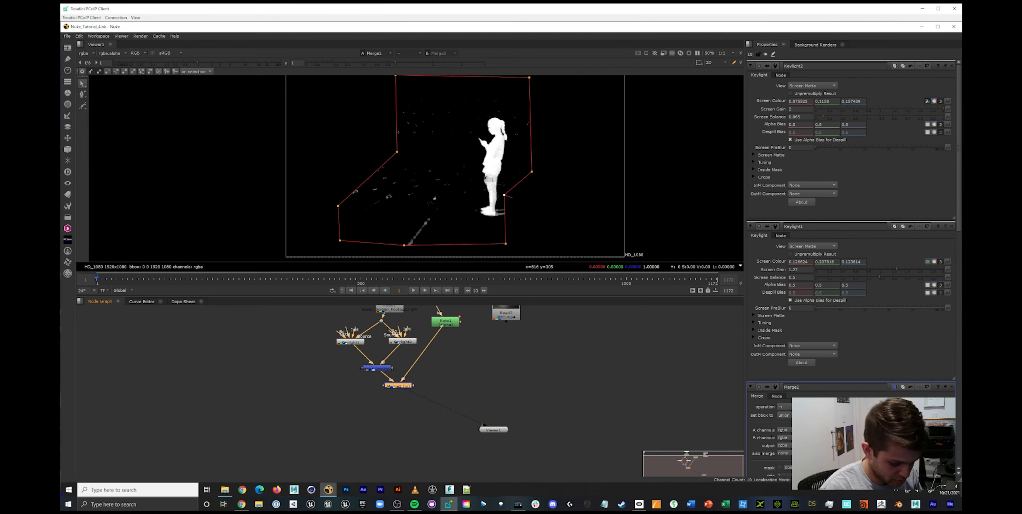
key("Tab")
type("shuf")
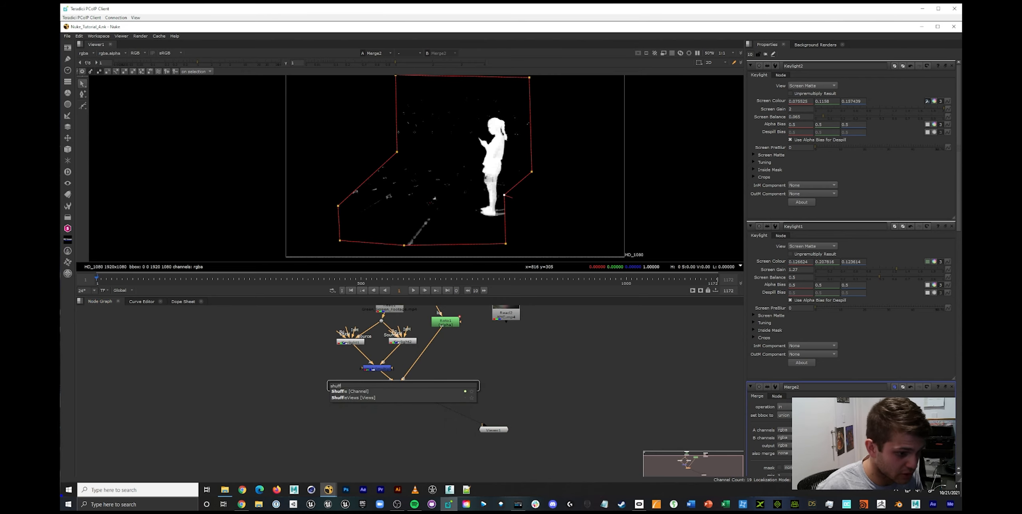
key("Return")
left_click_drag(414, 394, 429, 396)
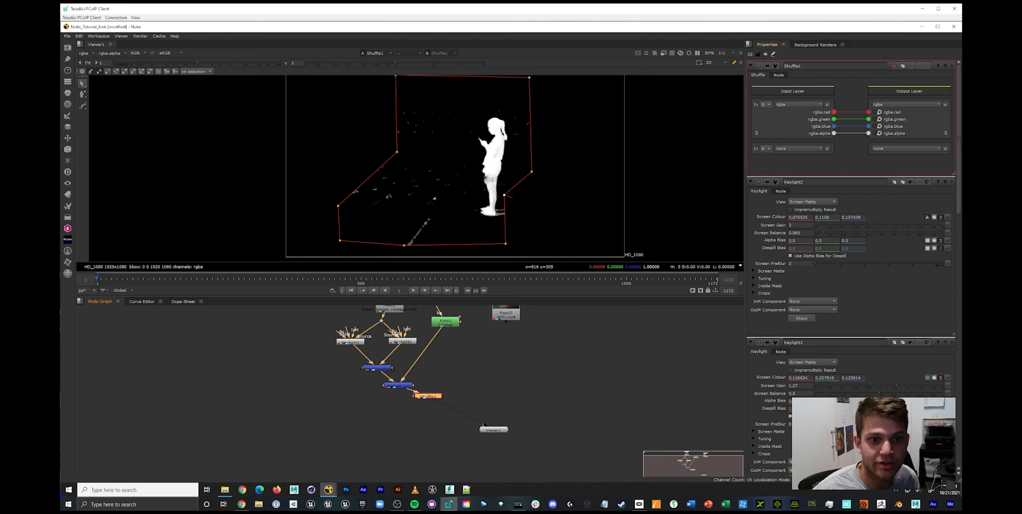
Route the Shuffle node's input rgba.red into the output rgba.alpha, and save the script.
left_click_drag(834, 112, 868, 133)
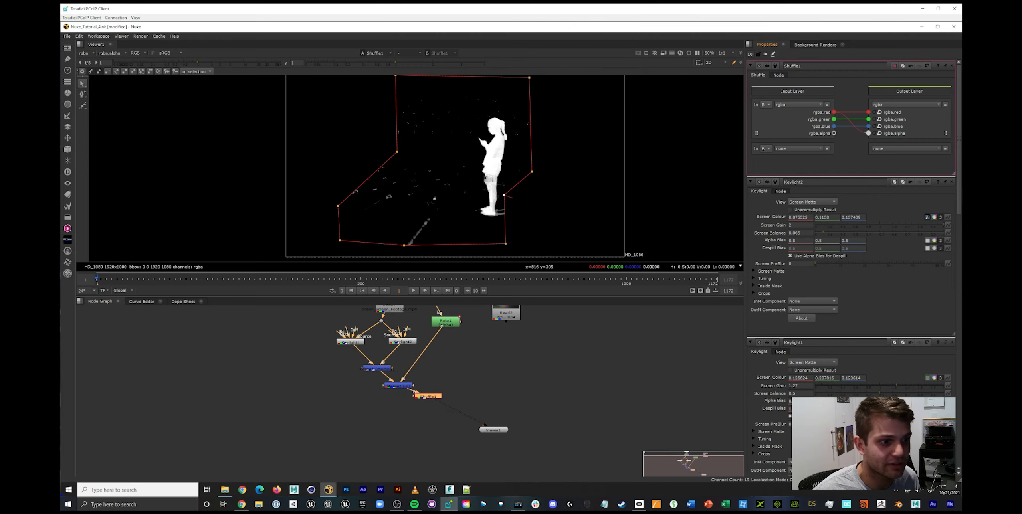
left_click(524, 373)
key("ctrl+s")
Add a third Merge node with the Shuffle as input A and the green screen footage as input B, rerouting the footage connection through a dot.
middle_click_drag(524, 373, 523, 400)
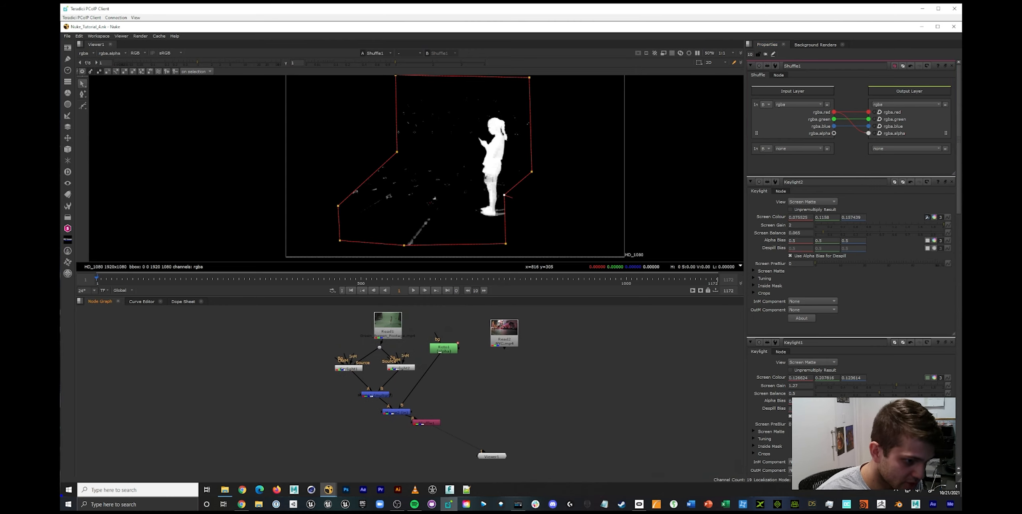
left_click_drag(427, 422, 421, 428)
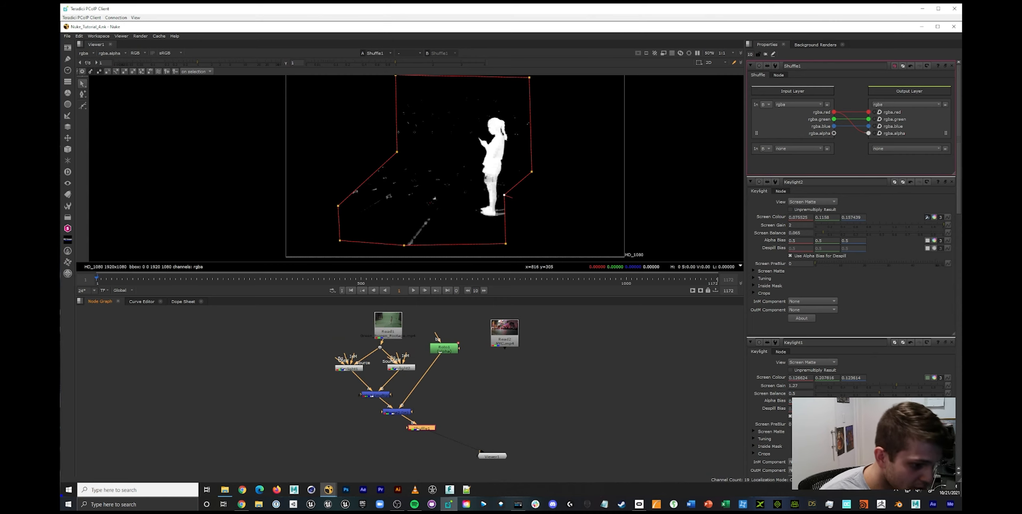
key("m")
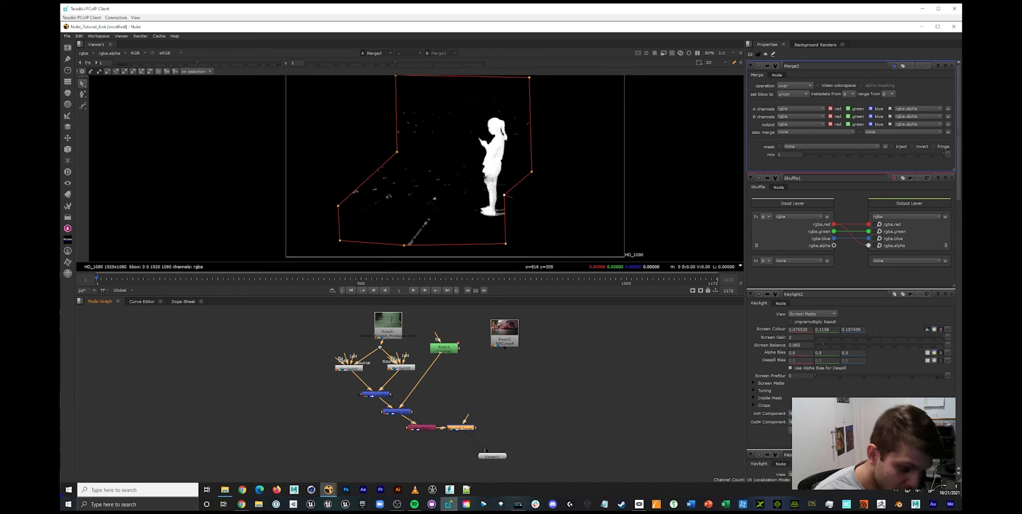
left_click_drag(461, 428, 393, 331)
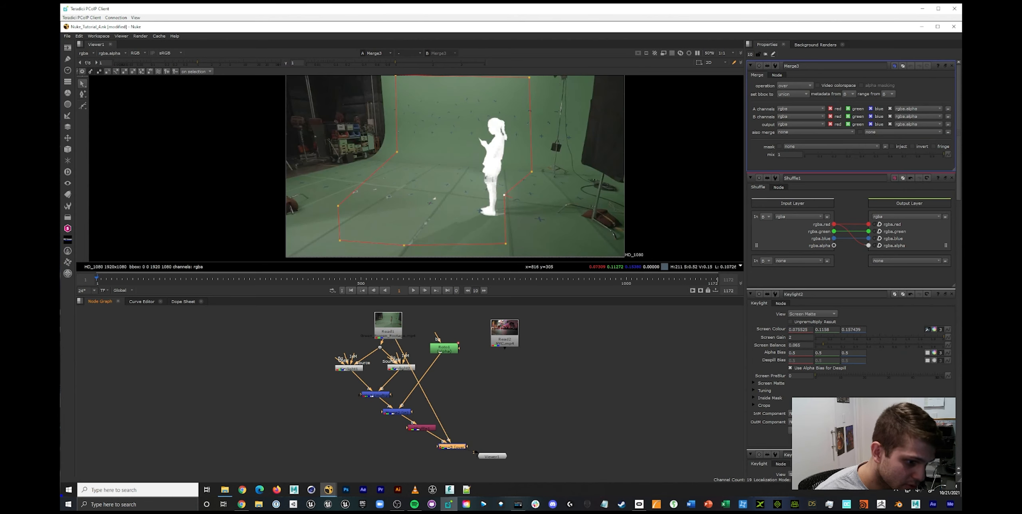
left_click_drag(423, 392, 472, 331, "ctrl")
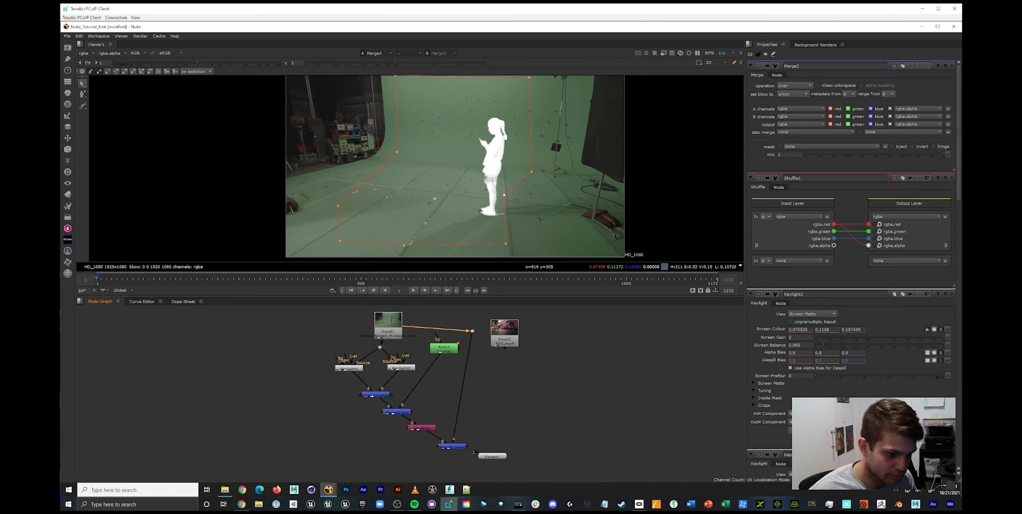
Set the third Merge node's operation to "in" and save the script.
left_click(463, 446)
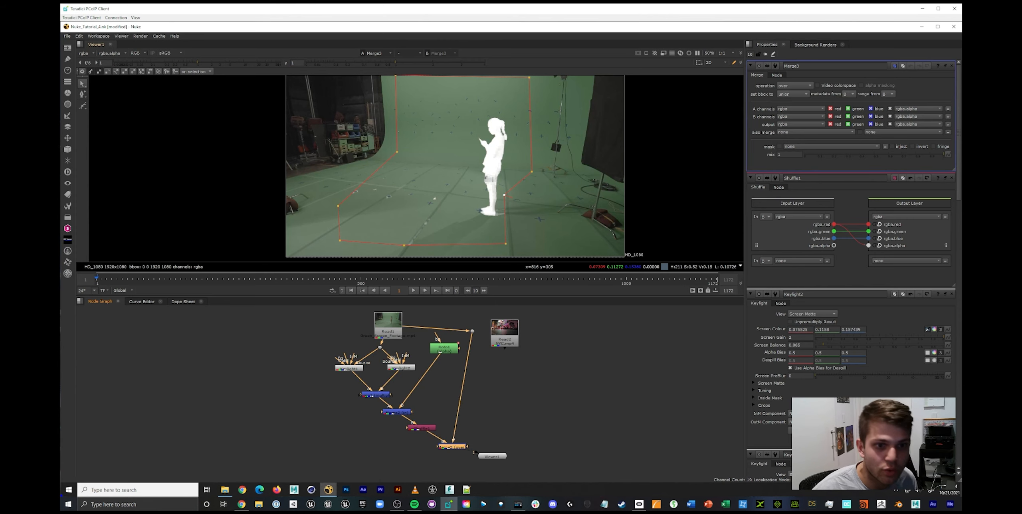
left_click(794, 85)
left_click(796, 130)
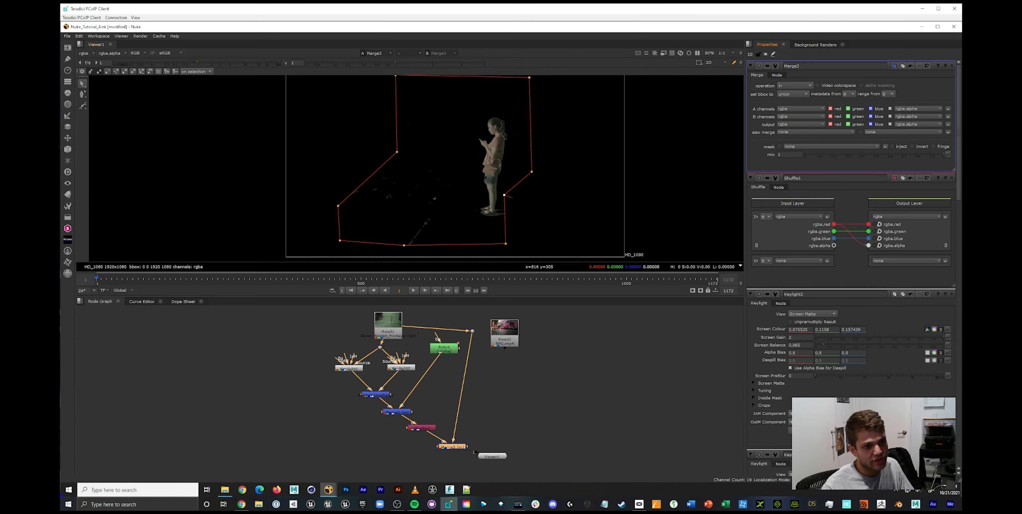
key("ctrl+s")
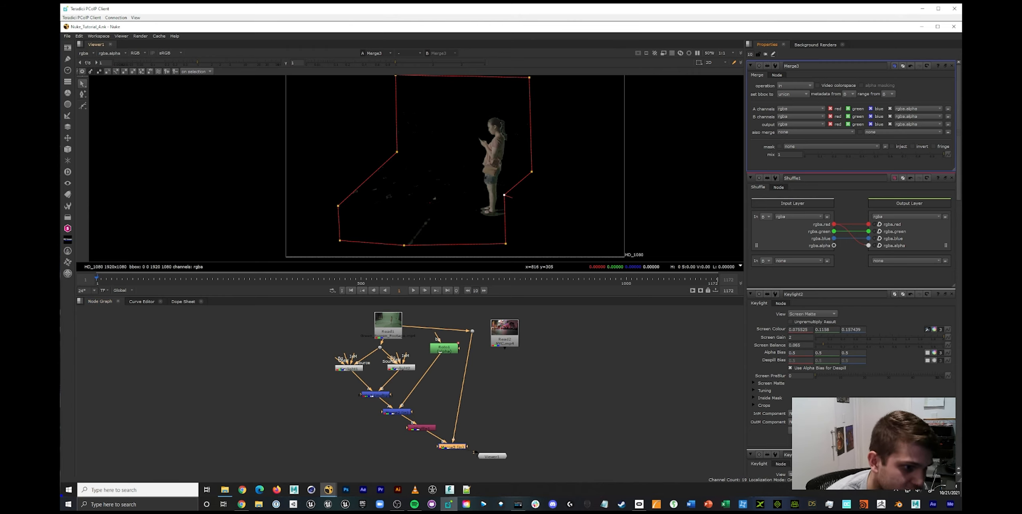
Move the NYC clip's Read node and the Viewer node away from the keying nodes, and view the NYC clip.
mouse_move(509, 151)
middle_mouse_down()
mouse_move(518, 164)
mouse_move(518, 154)
middle_mouse_up()
scroll(518, 165, "down", 1)
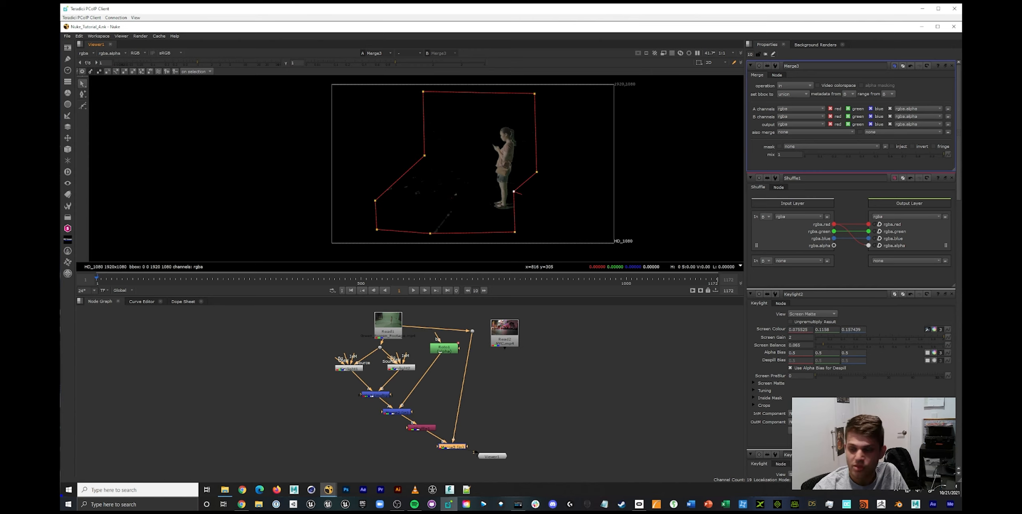
left_click_drag(505, 332, 555, 326)
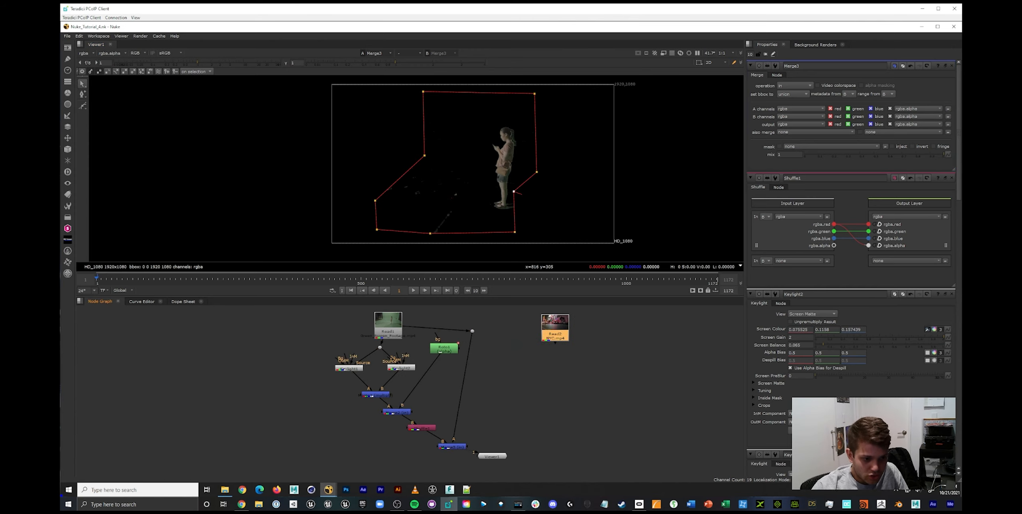
left_click_drag(492, 456, 520, 471)
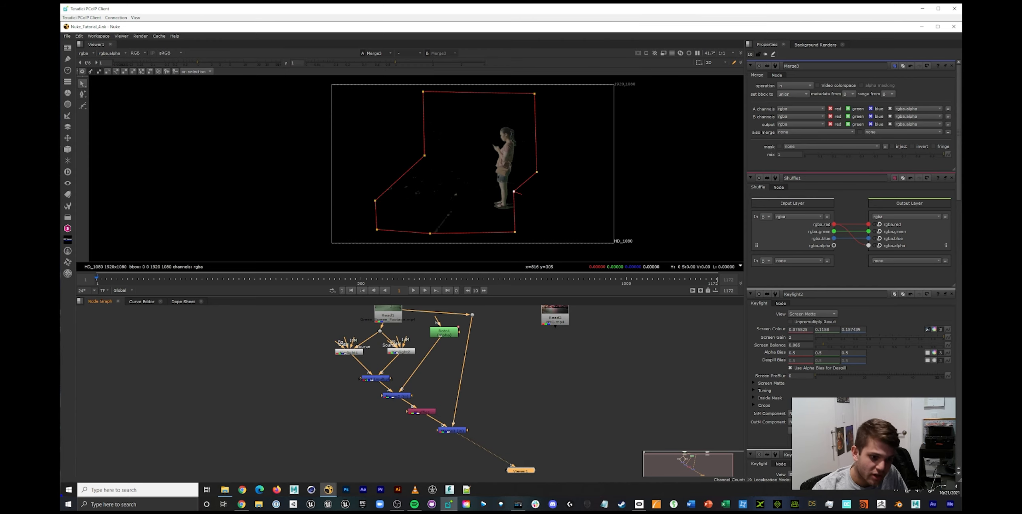
left_click(555, 319)
key("1")
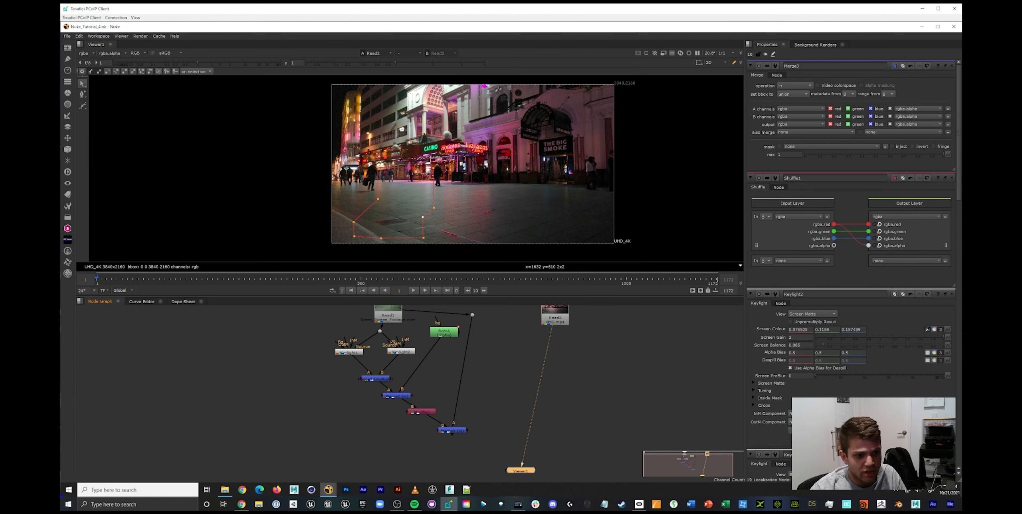
Add a Reformat node below the NYC clip's Read node.
left_click(554, 320)
key("Tab")
type("ref")
key("Return")
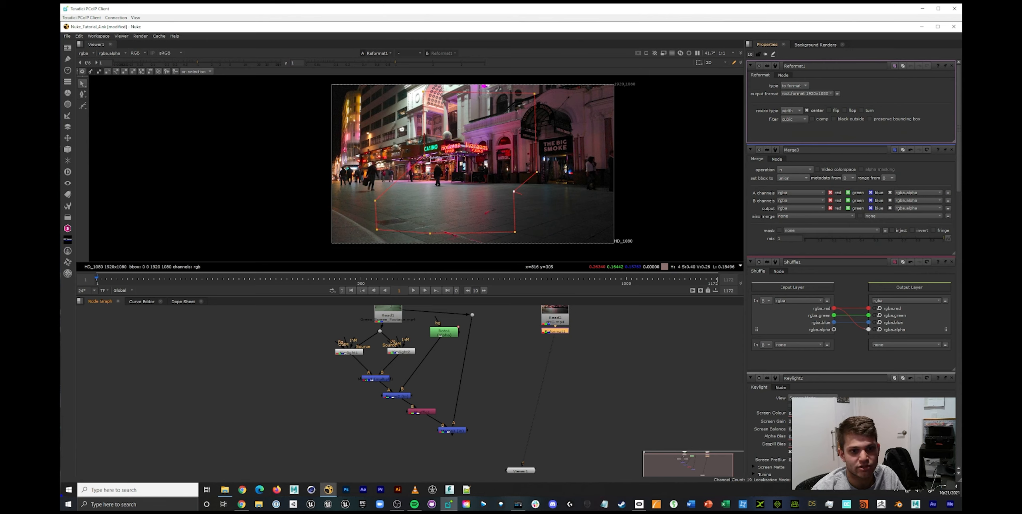
Add a fourth Merge node after the third one, connect its B input to the Reformat node, and view the result.
left_click(452, 430)
key("m")
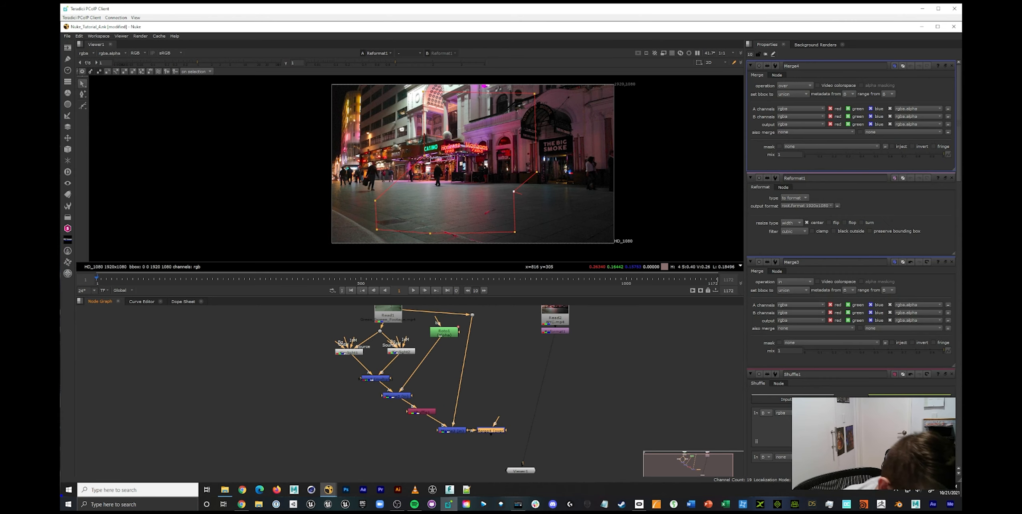
left_click_drag(491, 430, 555, 332)
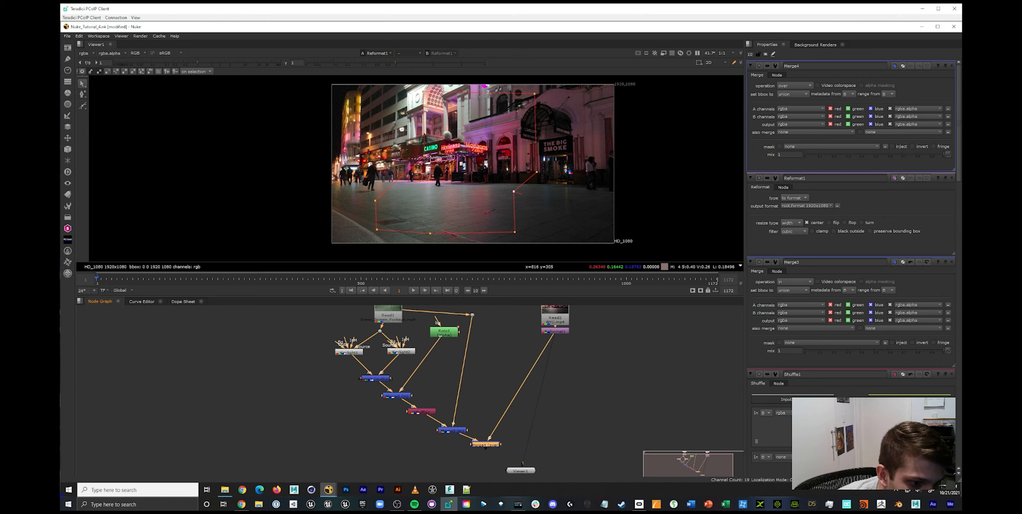
key("1")
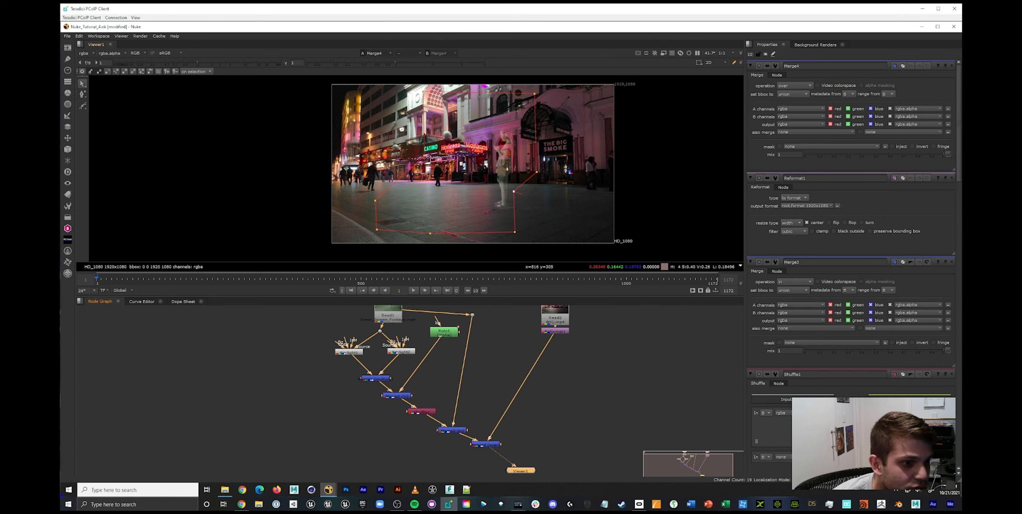
Enable Auto Alpha on the green screen footage's Read node and save the script.
double_click(388, 316)
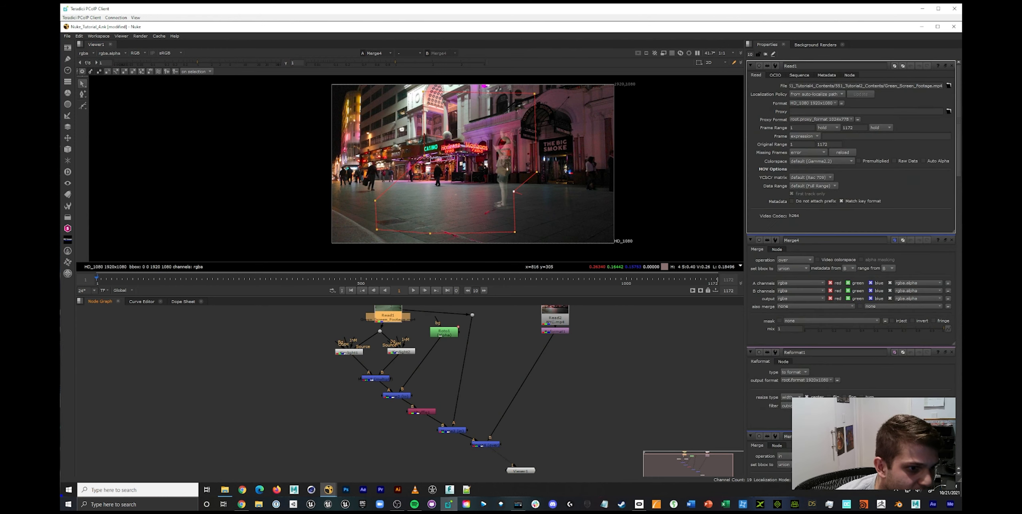
left_click(923, 161)
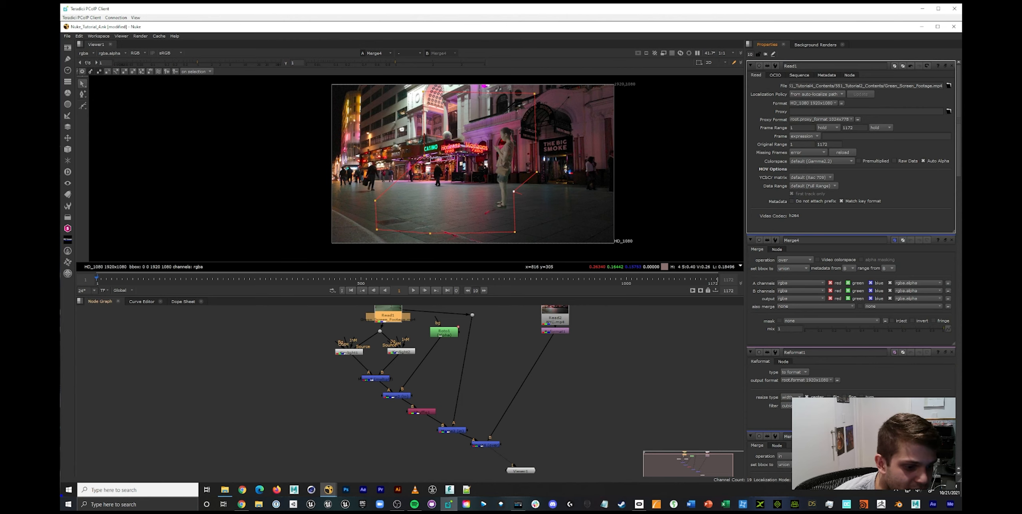
key("ctrl+a")
key("ctrl+s")
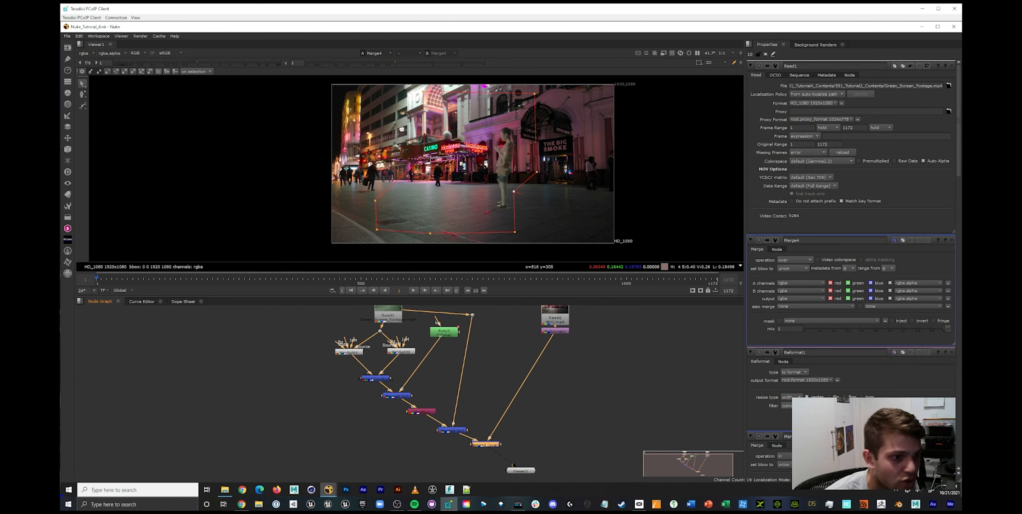
Move the fourth Merge farther down and add a Transform node between the third and fourth Merge nodes.
left_click_drag(486, 444, 493, 456)
left_click(452, 430)
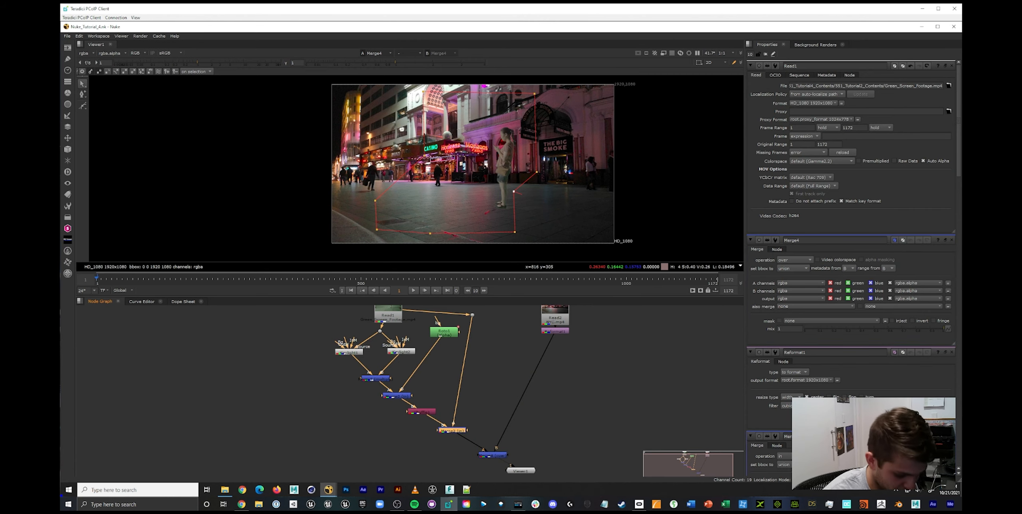
key("t")
left_click_drag(452, 439, 467, 438)
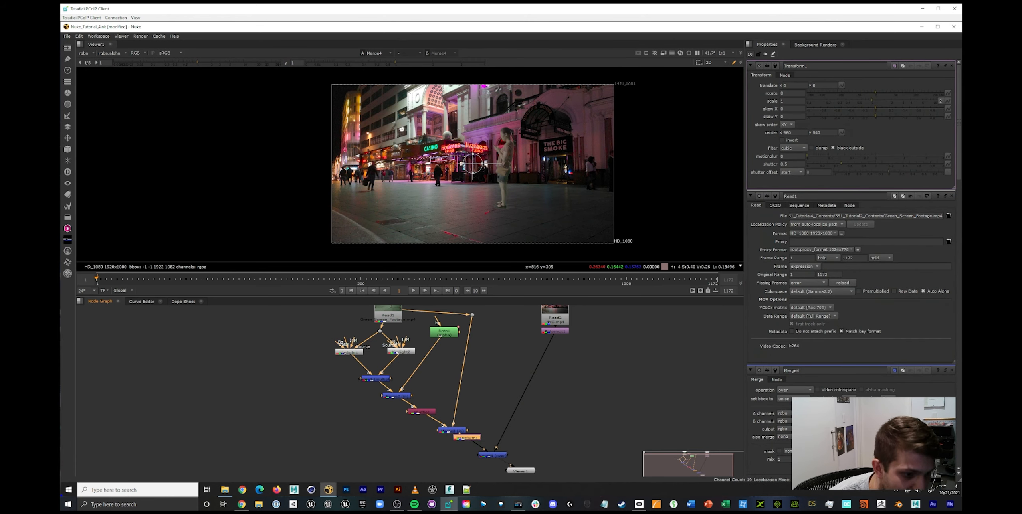
Place the woman with the Transform at translate x -110, y -190 and scale 1.34, and save the script.
left_click_drag(473, 164, 455, 206)
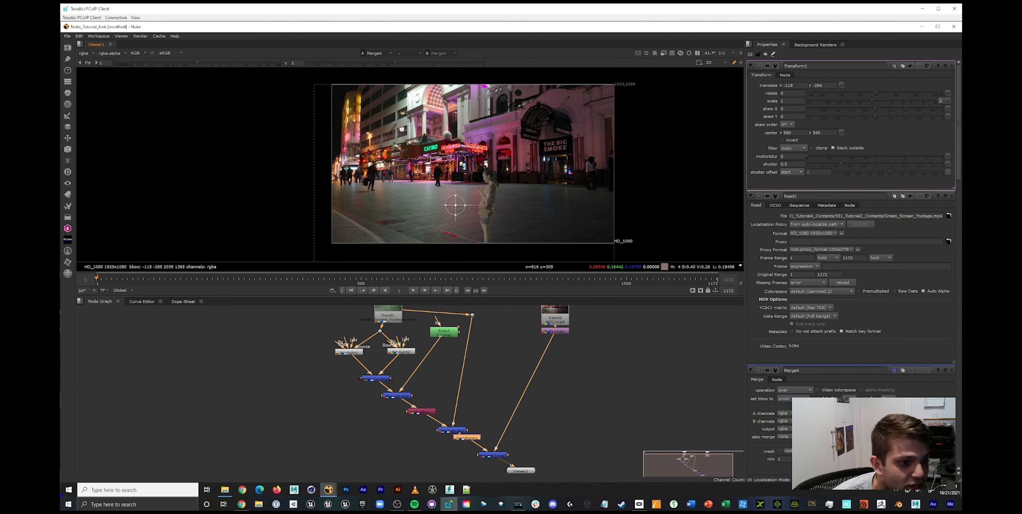
left_click_drag(872, 101, 880, 101)
left_click_drag(455, 205, 456, 191)
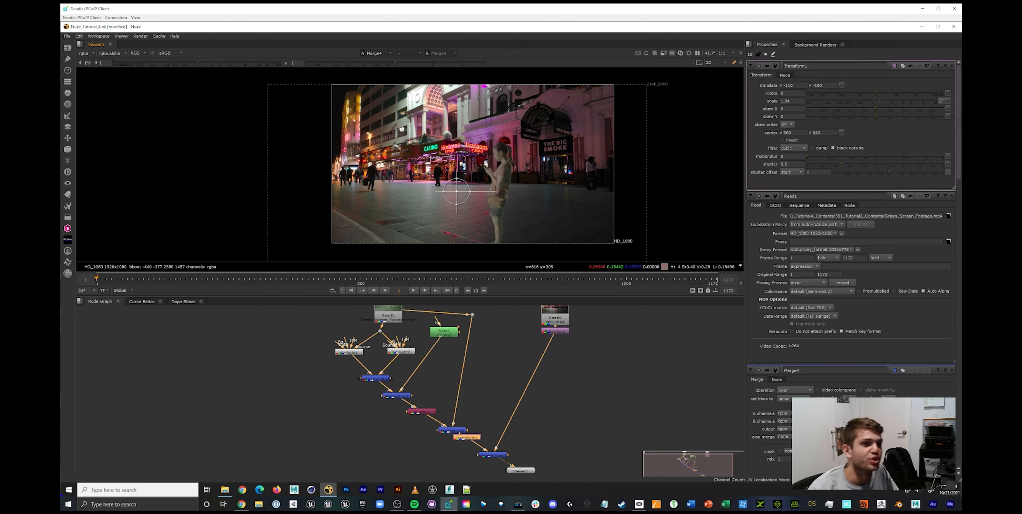
key("ctrl+s")
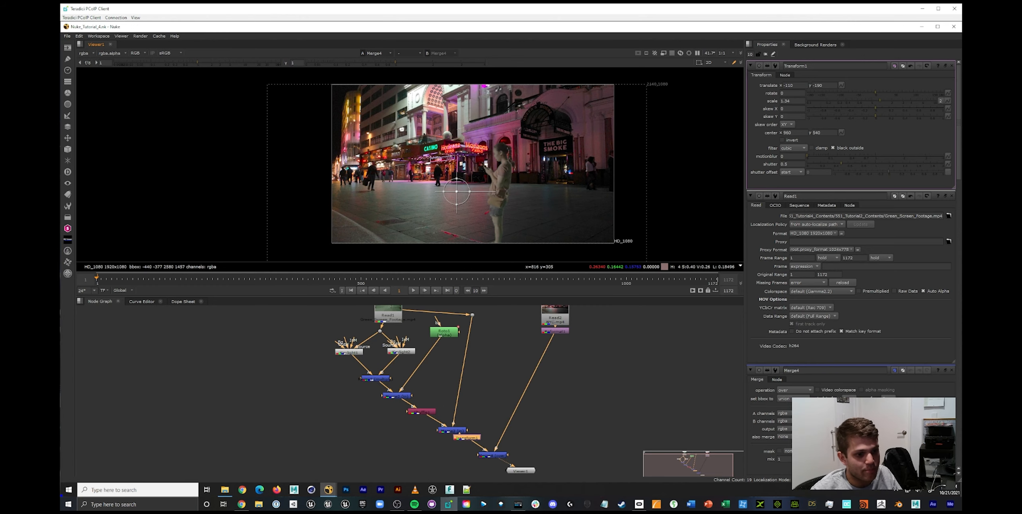
Add a Transform node below the NYC clip's Reformat and set its scale to 1.7.
left_click(555, 331)
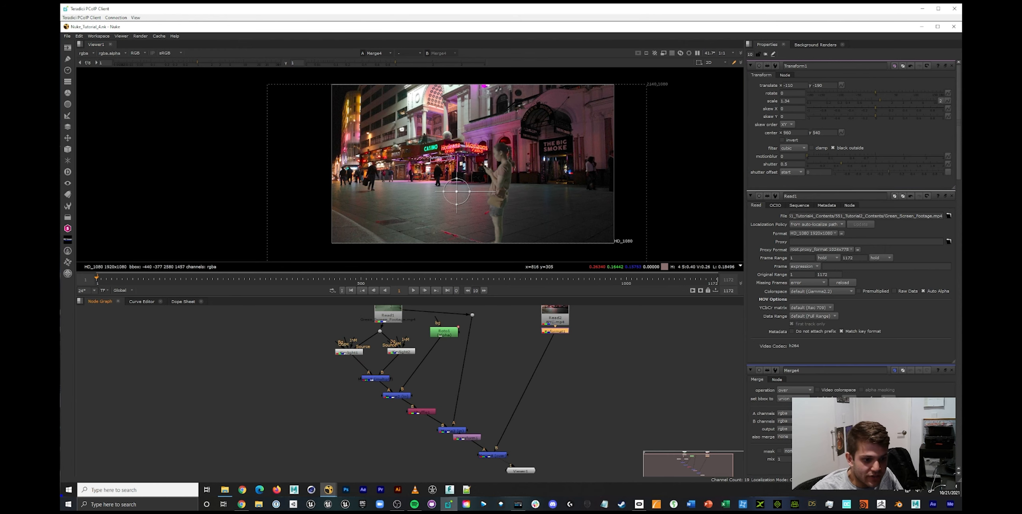
key("t")
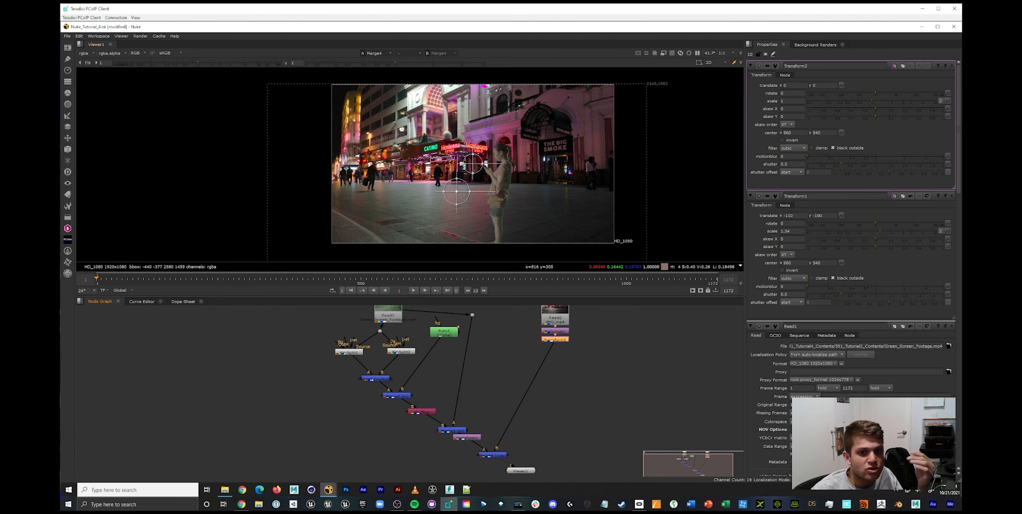
left_click_drag(872, 100, 886, 101)
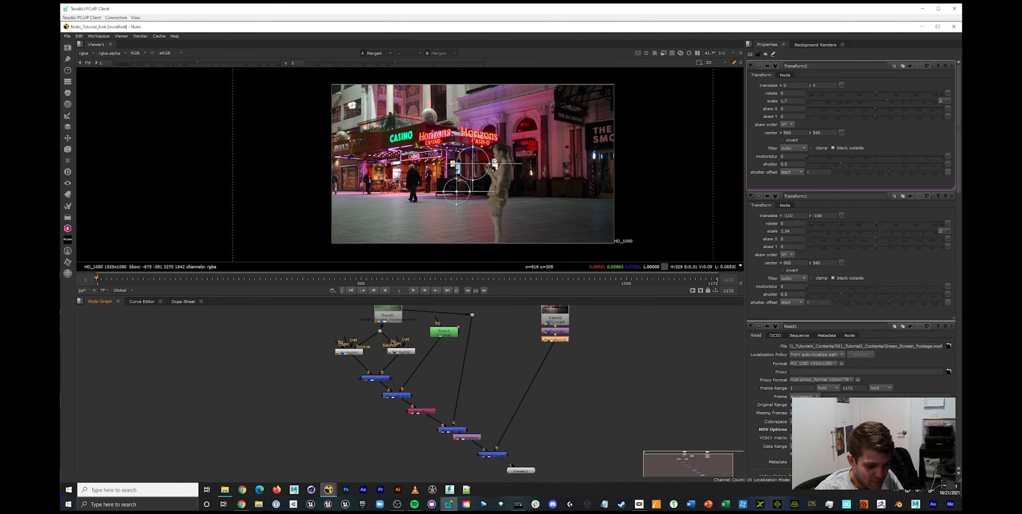
Add a Blur node below the background's Transform with a size of 16, and save the script.
key("Tab")
type("blur")
key("Return")
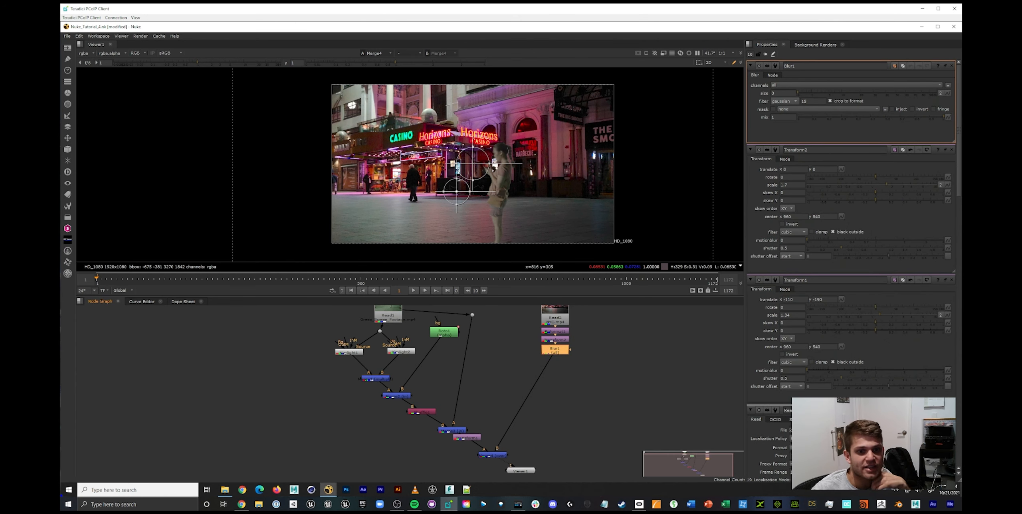
left_click(841, 93)
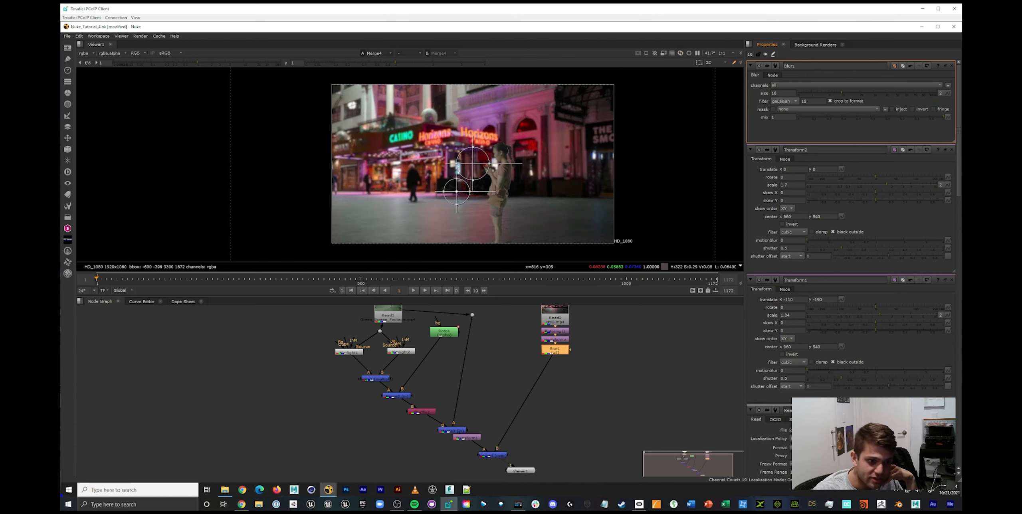
left_click_drag(842, 93, 853, 93)
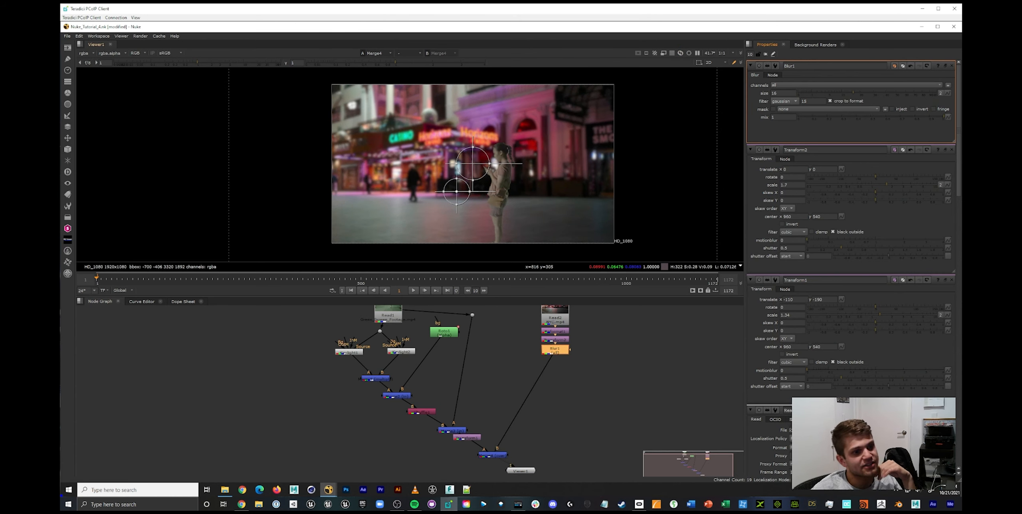
key("ctrl+s")
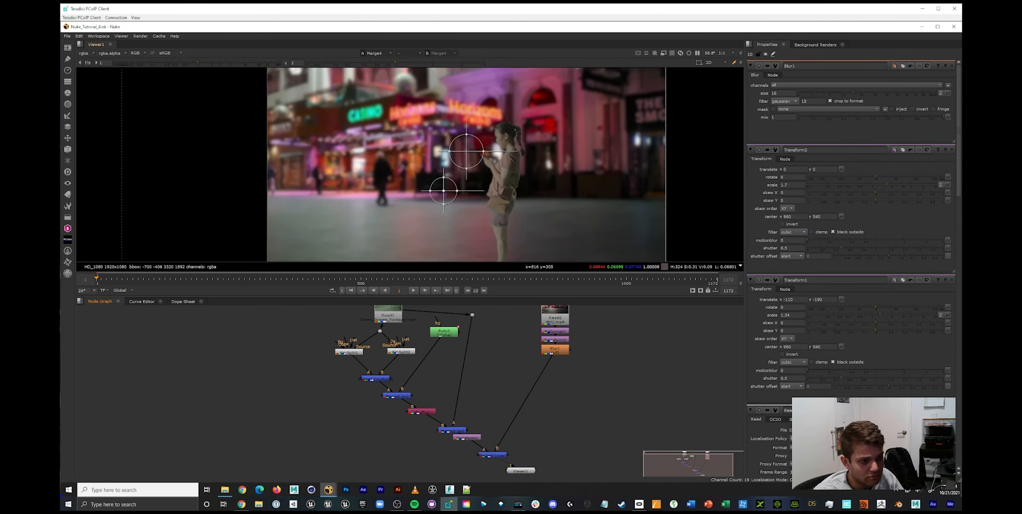
Move the Viewer node farther from the fourth Merge and check the composite around frames 177 and 375.
mouse_move(451, 199)
middle_mouse_down()
mouse_move(467, 195)
mouse_move(457, 198)
middle_mouse_up()
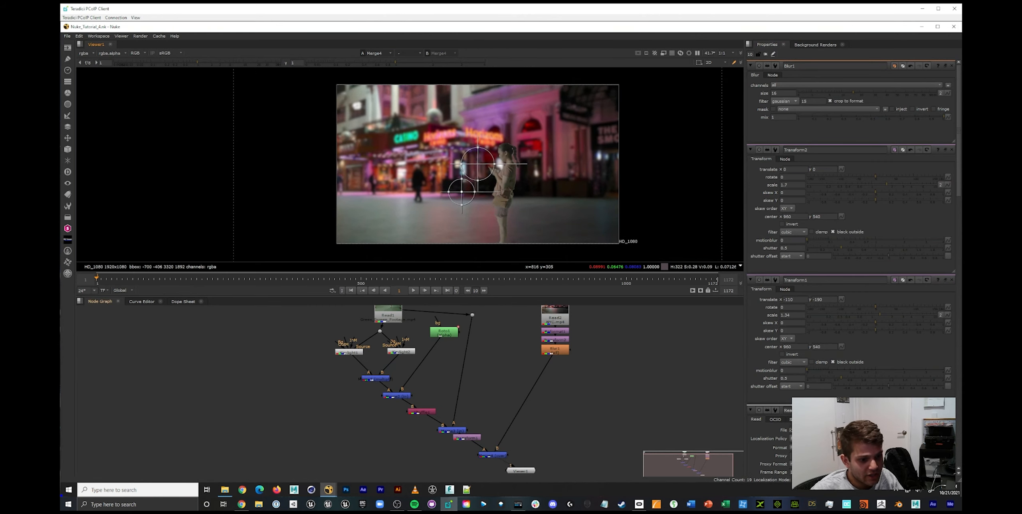
left_click_drag(520, 471, 538, 473)
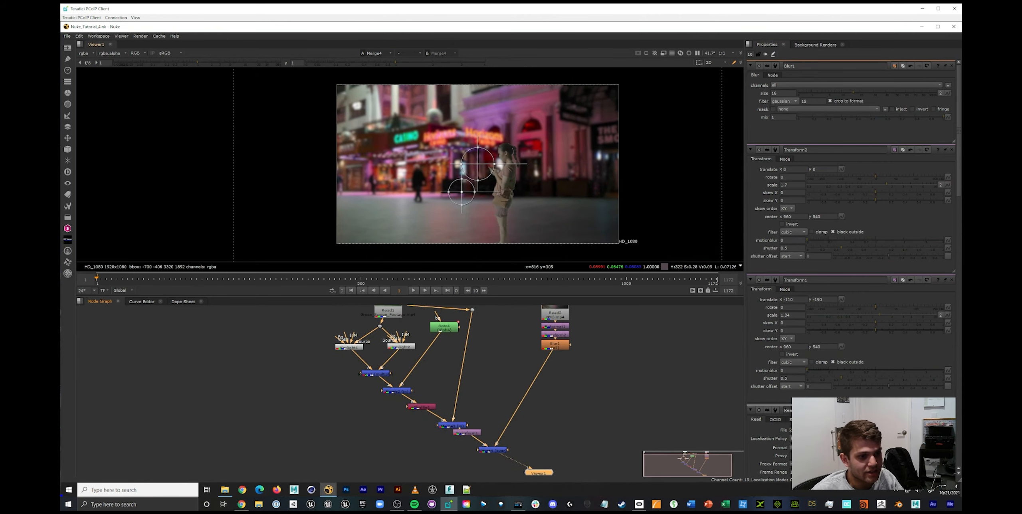
mouse_move(134, 278)
left_mouse_down()
mouse_move(201, 278)
mouse_move(190, 278)
left_mouse_up()
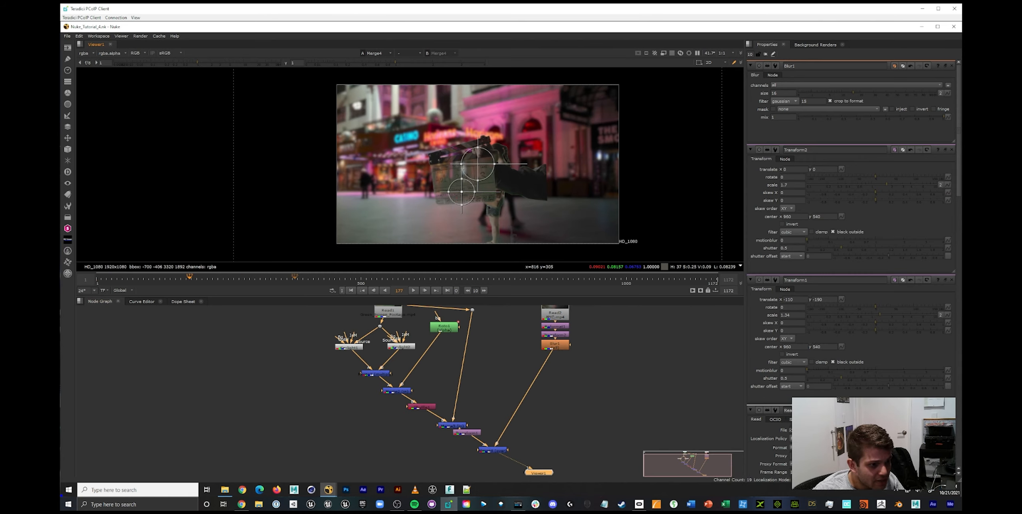
left_click(294, 278)
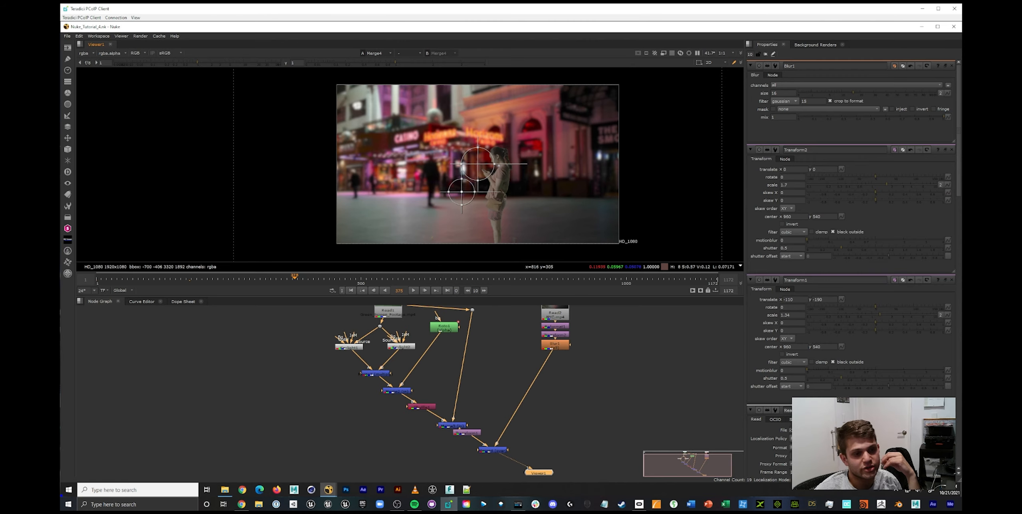
View the original green screen footage in the Viewer at the current frame.
middle_click_drag(499, 379, 488, 414)
left_click(377, 345)
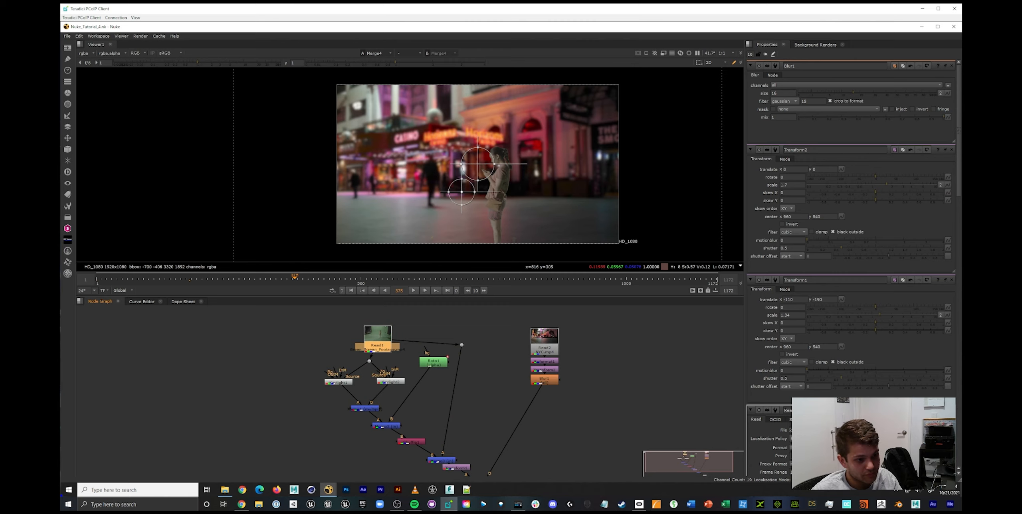
key("1")
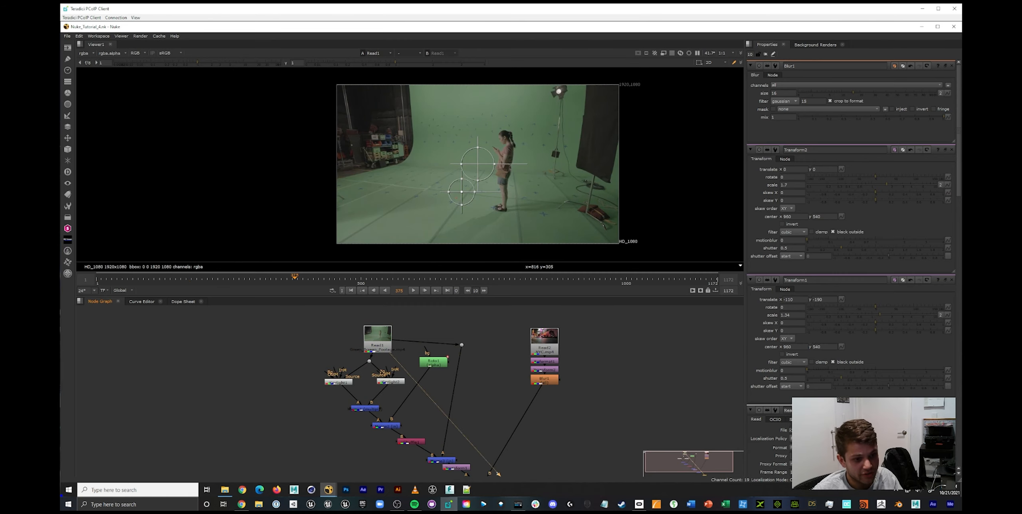
Add a Tracker node, connect its input to the green screen footage, and place it beside the connection dot.
left_click_drag(462, 345, 459, 350)
mouse_move(495, 309)
left_mouse_down()
mouse_move(477, 342)
mouse_move(477, 317)
left_mouse_up()
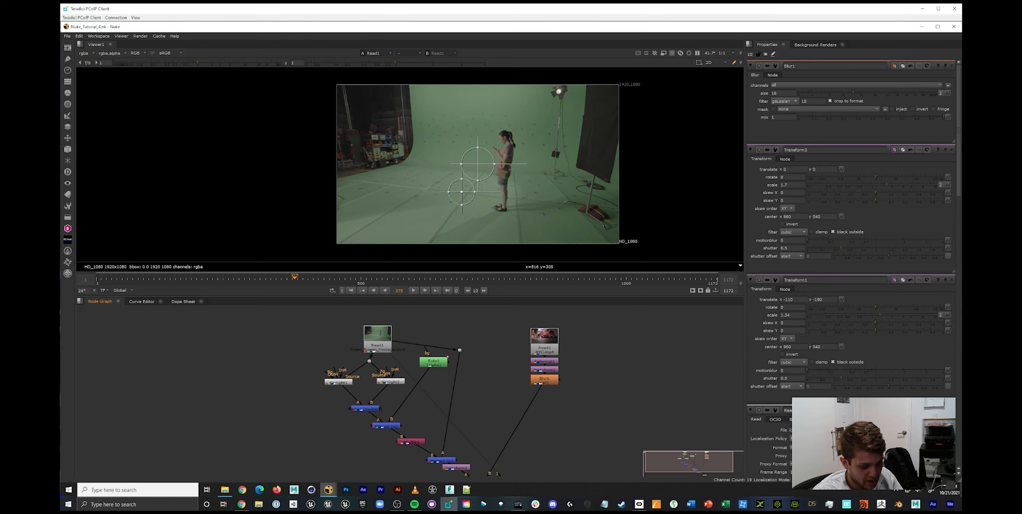
key("Tab")
type("tracker")
key("Return")
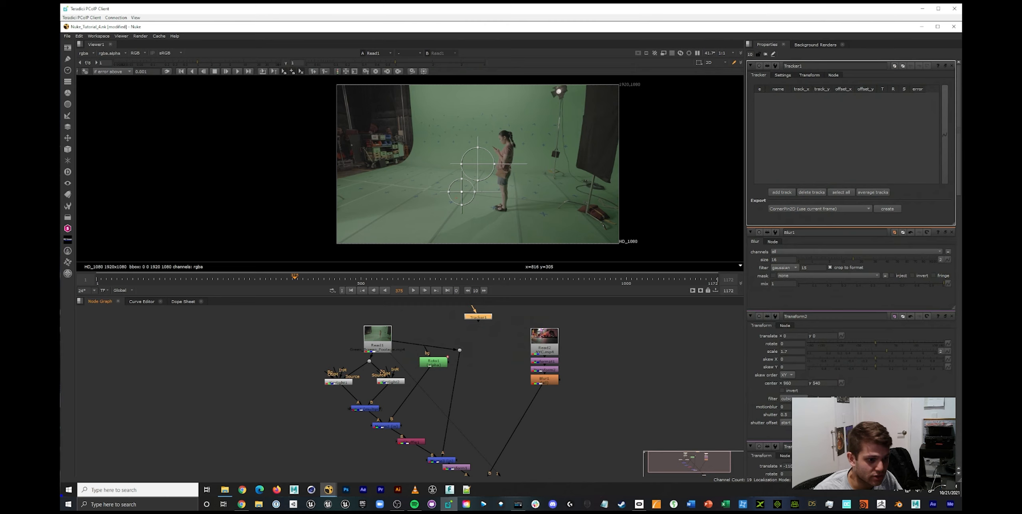
left_click_drag(476, 327, 387, 334)
left_click_drag(484, 340, 482, 348)
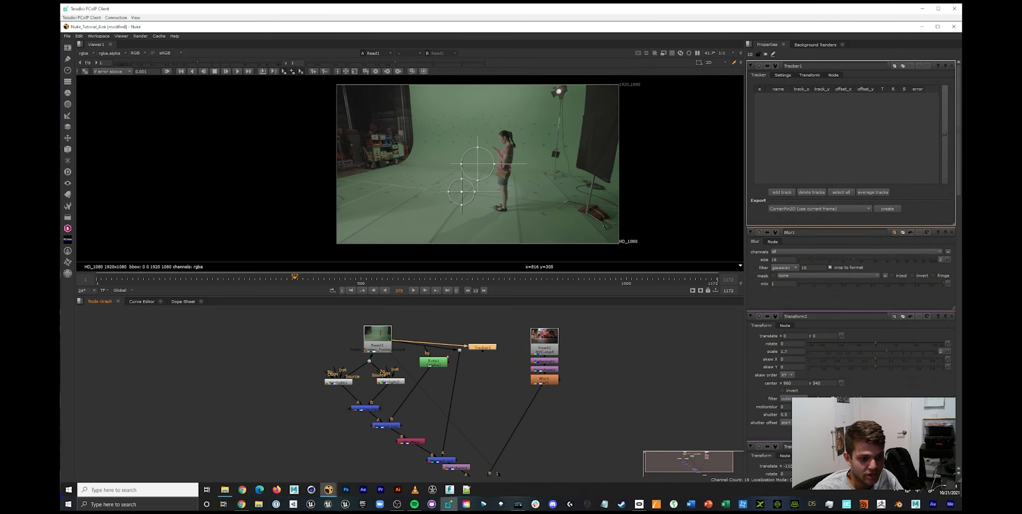
Add a track on the blue cross marker on the green wall just behind the woman's head, and save the script.
scroll(534, 166, "up", 5)
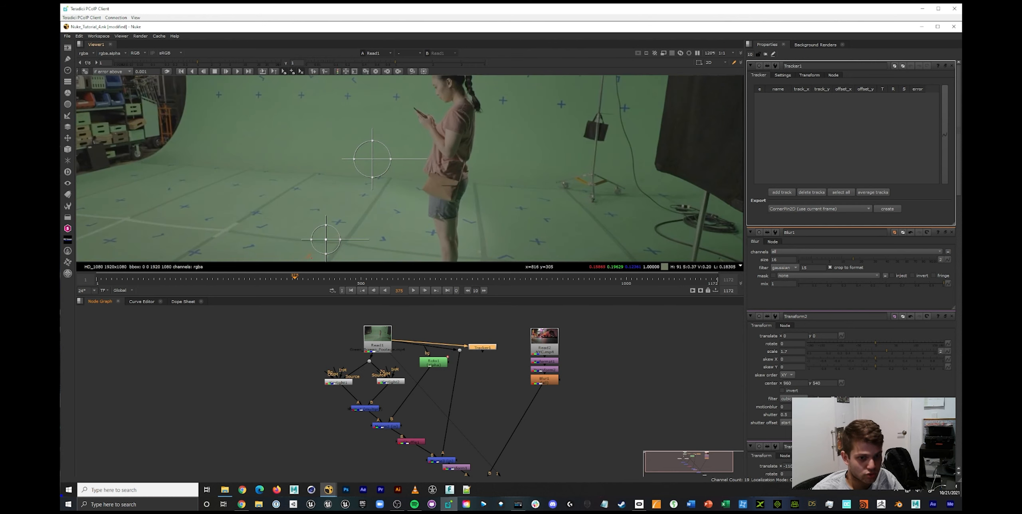
left_click(409, 154, "ctrl+alt")
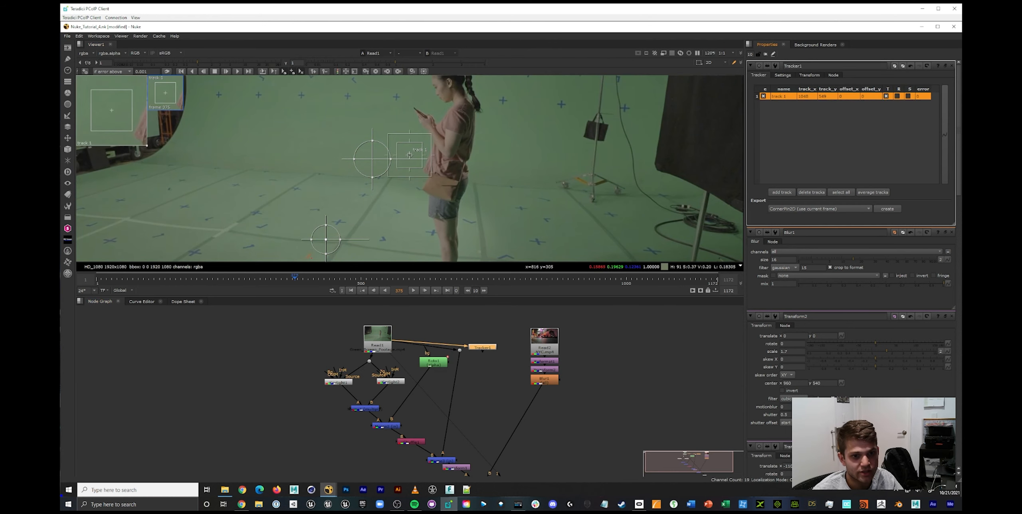
middle_click_drag(310, 256, 298, 287)
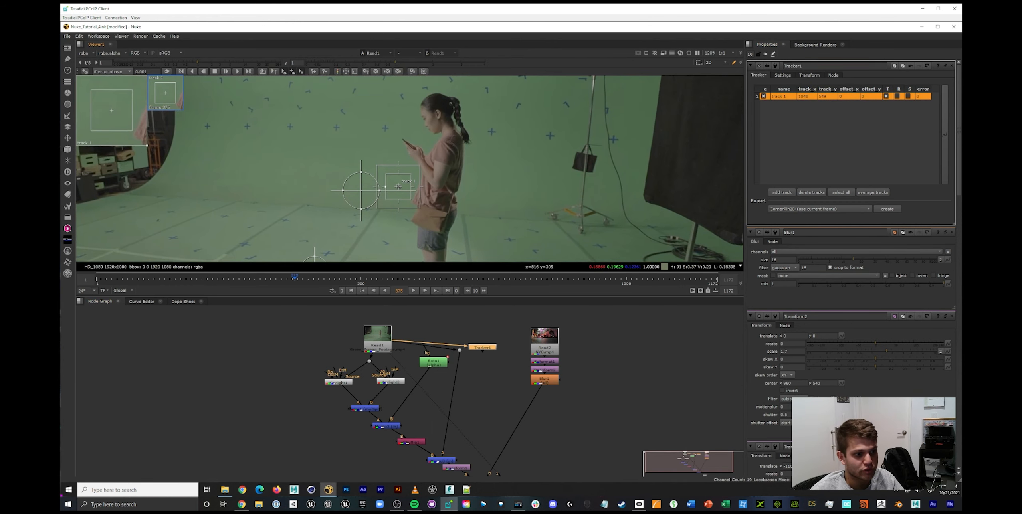
left_click_drag(398, 187, 492, 131)
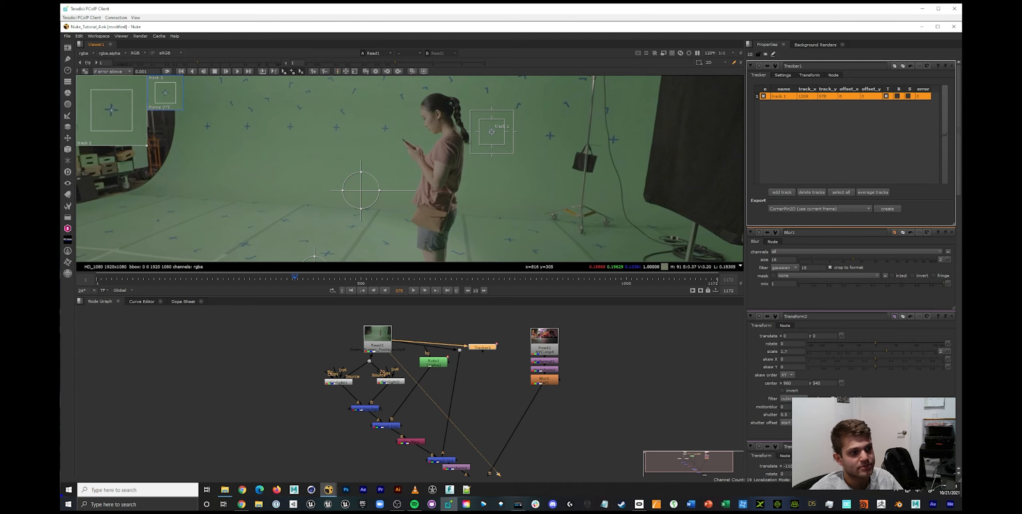
scroll(492, 132, "up", 3)
left_click_drag(487, 124, 486, 124)
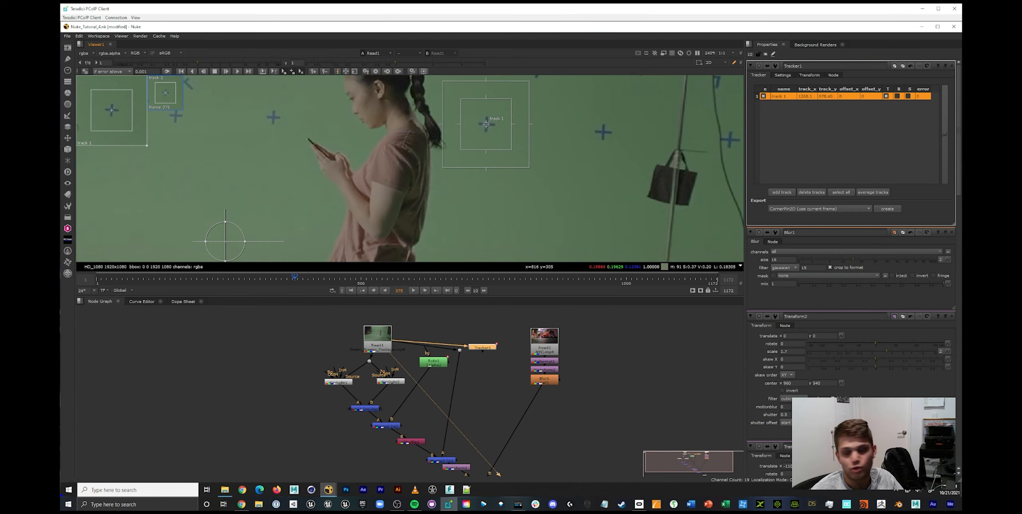
key("f")
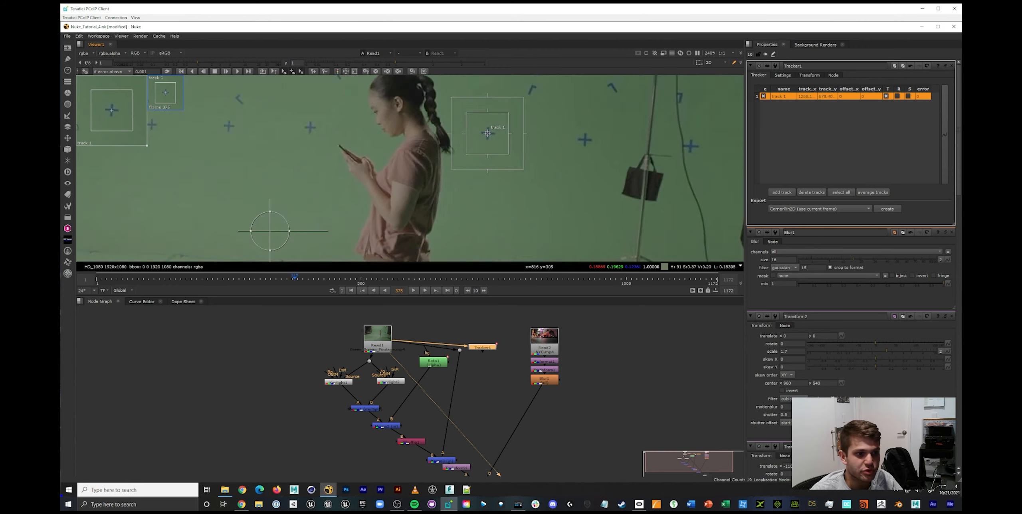
key("ctrl+s")
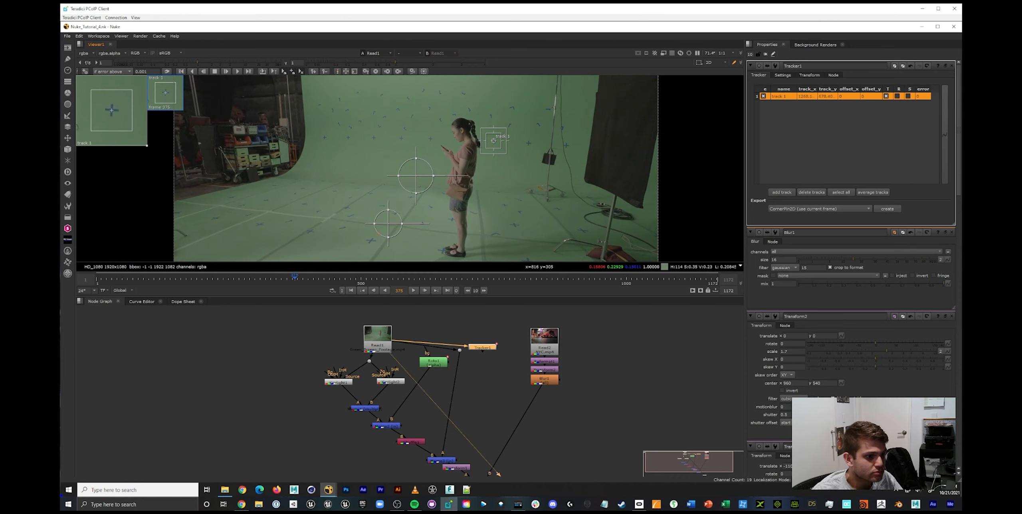
Track the marker forward from the current frame to the end of the clip, and save the script.
left_click(237, 72)
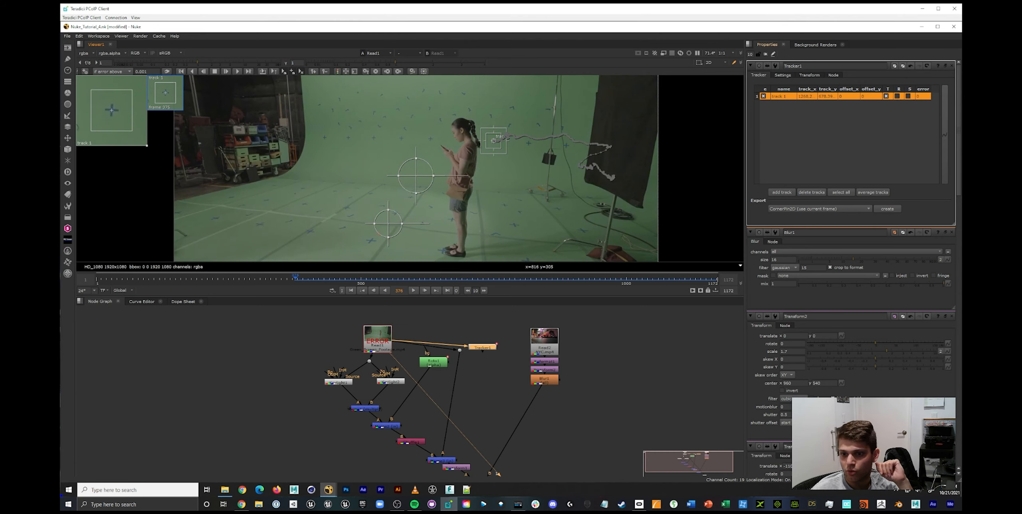
left_click(495, 392)
key("ctrl+s")
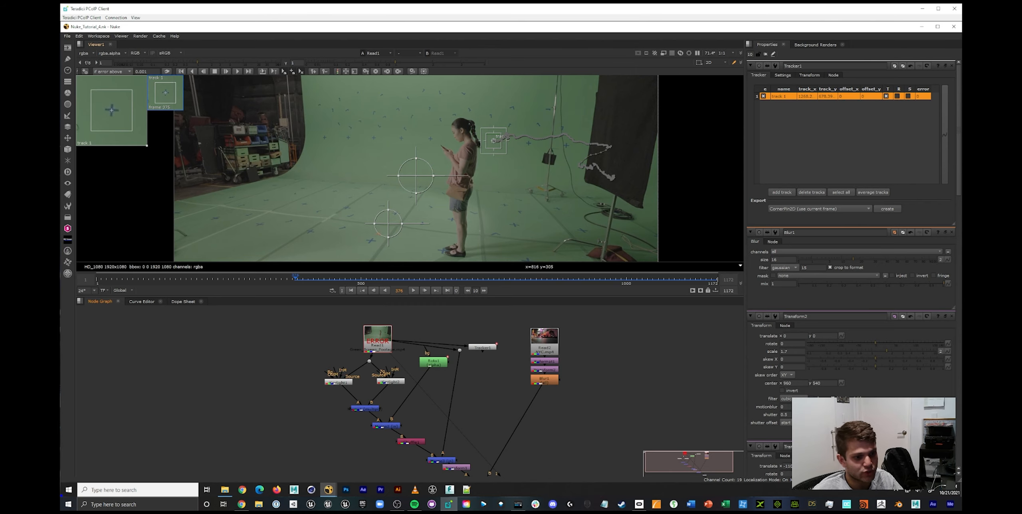
Set the Tracker's export type to Transform (match-move) and create the node.
left_click(482, 347)
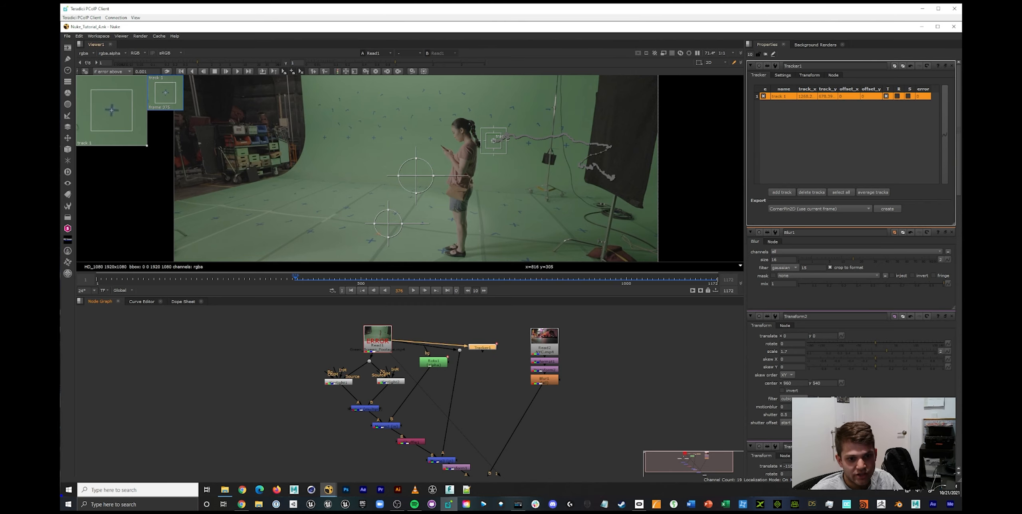
left_click(820, 209)
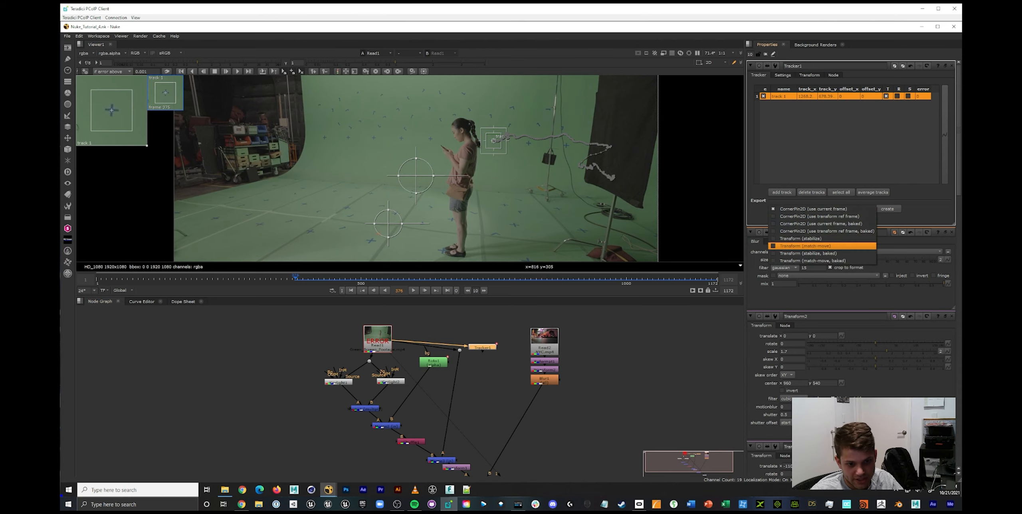
left_click(804, 246)
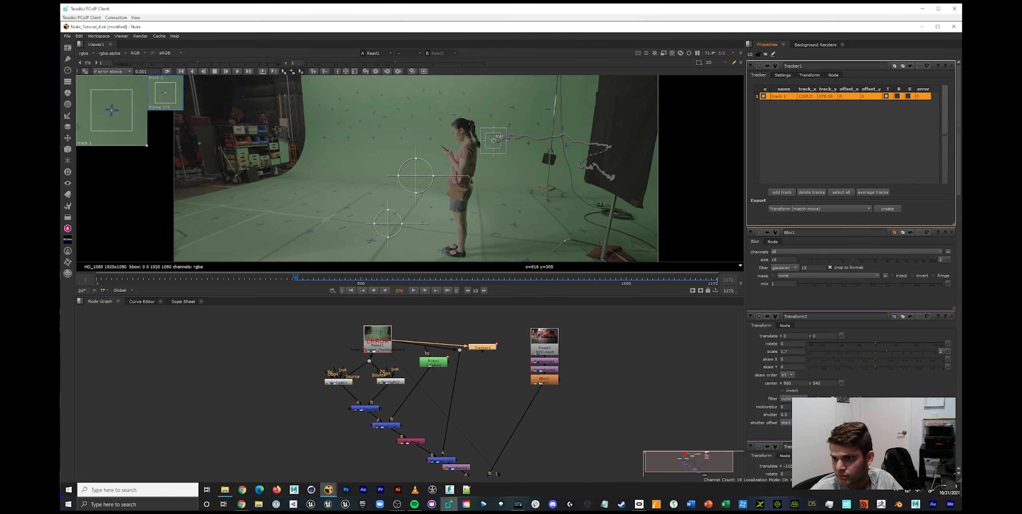
left_click(887, 209)
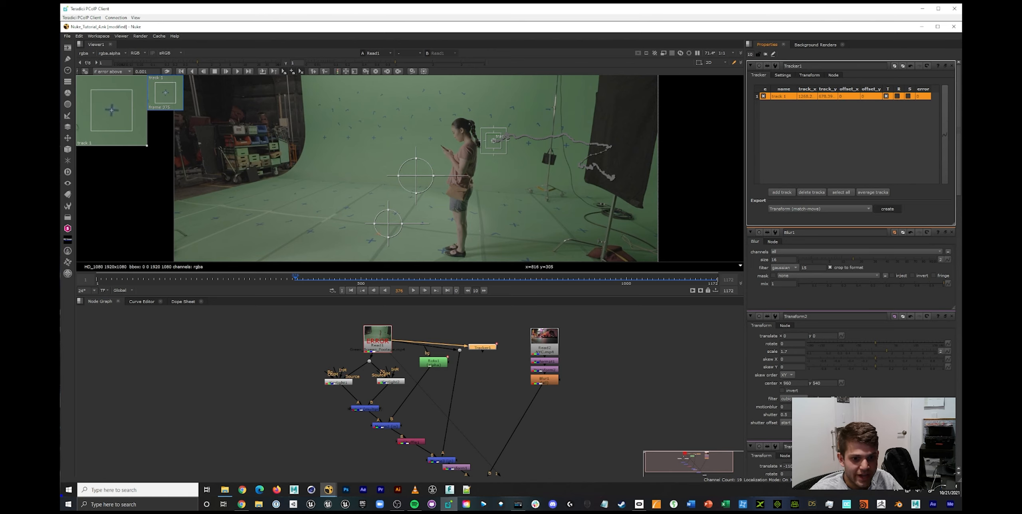
Connect the match-move Transform's input to the background's Blur node and place it below the Blur.
left_click_drag(519, 362, 490, 378)
left_click_drag(515, 348, 553, 315)
left_click_drag(489, 377, 544, 380)
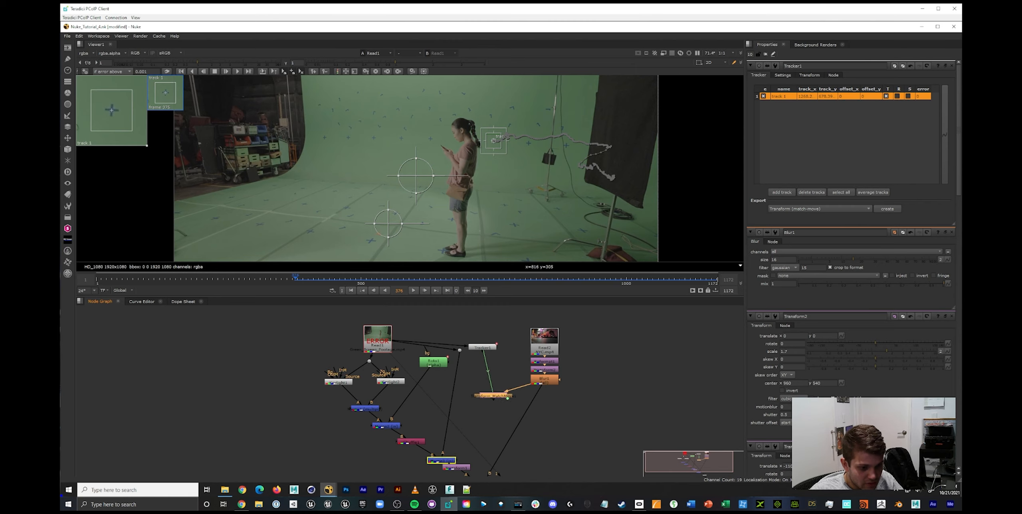
left_click_drag(485, 392, 523, 414)
left_click(545, 346)
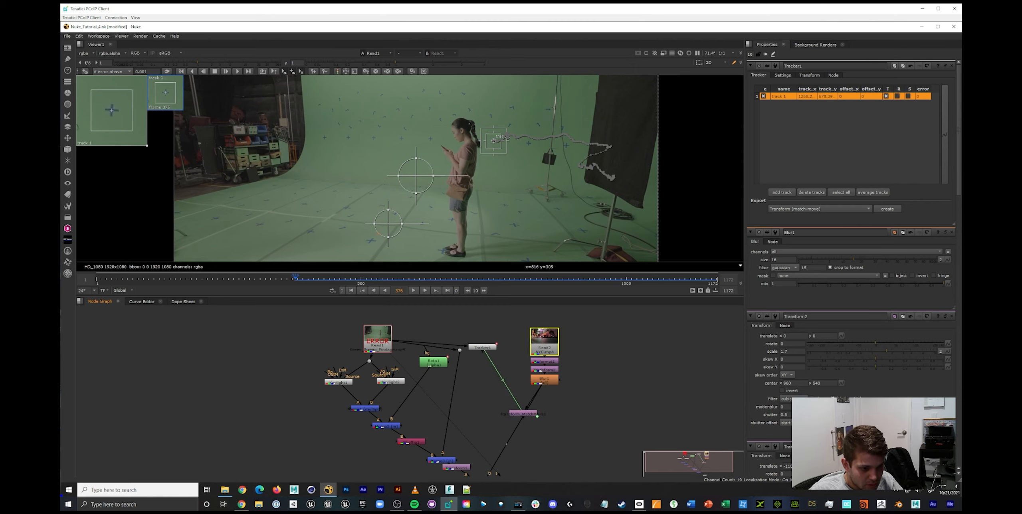
left_click(441, 460)
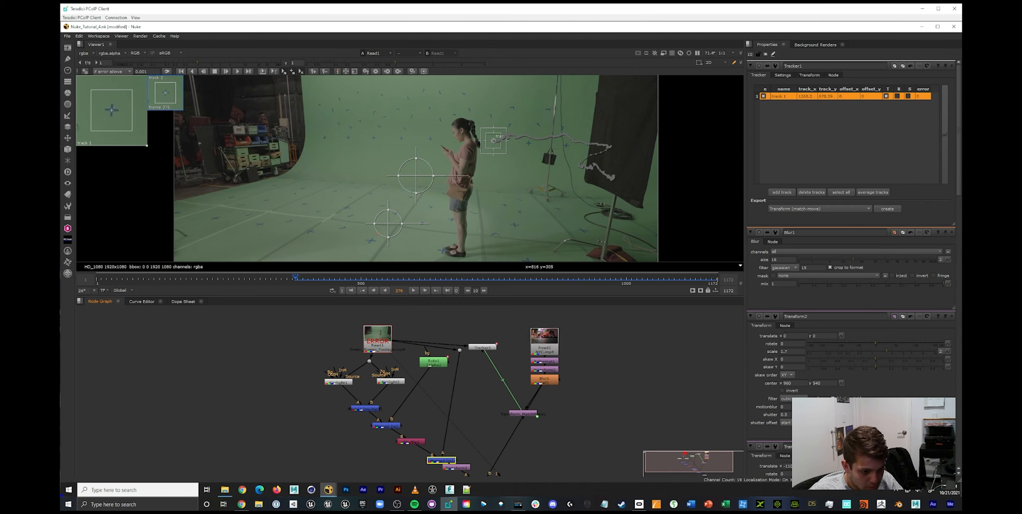
Disconnect the Blur from the last Merge, align the match-move Transform beneath the Blur, and save the script.
middle_click_drag(479, 442, 484, 393)
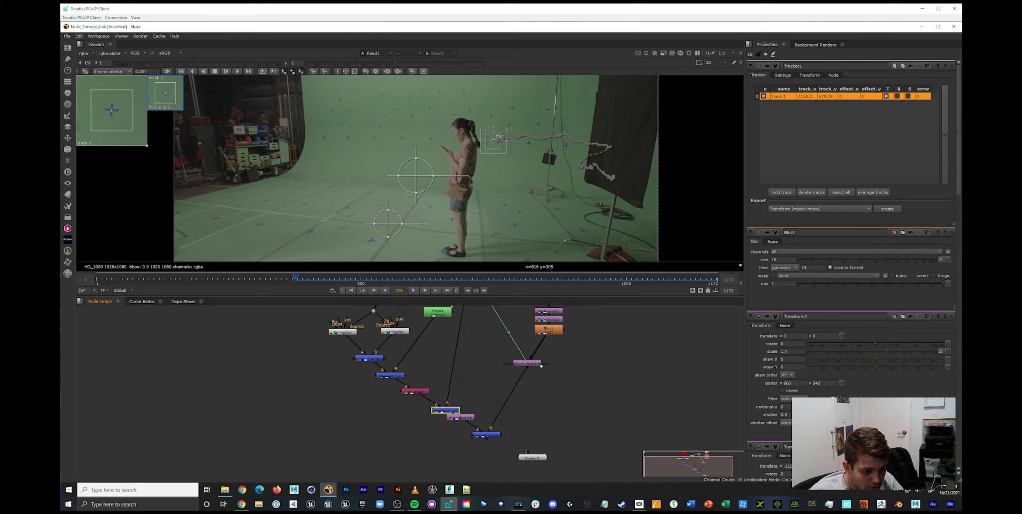
left_click_drag(527, 363, 515, 358)
left_click(519, 379)
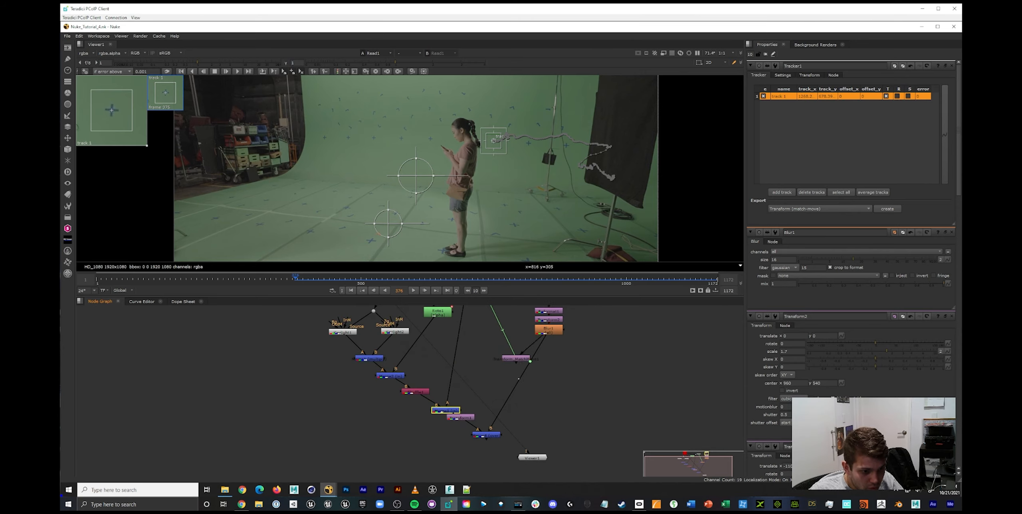
left_click_drag(490, 428, 498, 418)
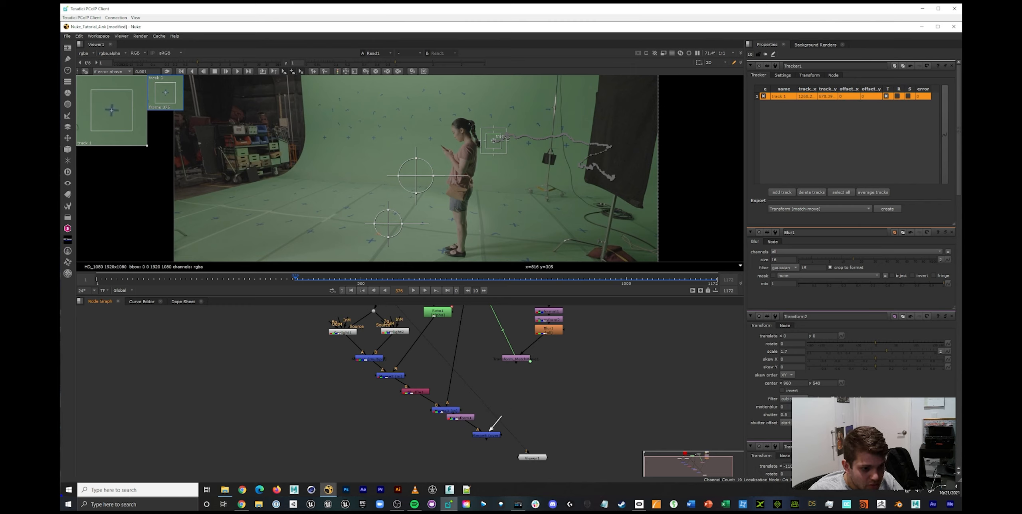
left_click(516, 358)
mouse_move(516, 358)
left_mouse_down()
mouse_move(539, 367)
mouse_move(524, 358)
mouse_move(532, 360)
left_mouse_up()
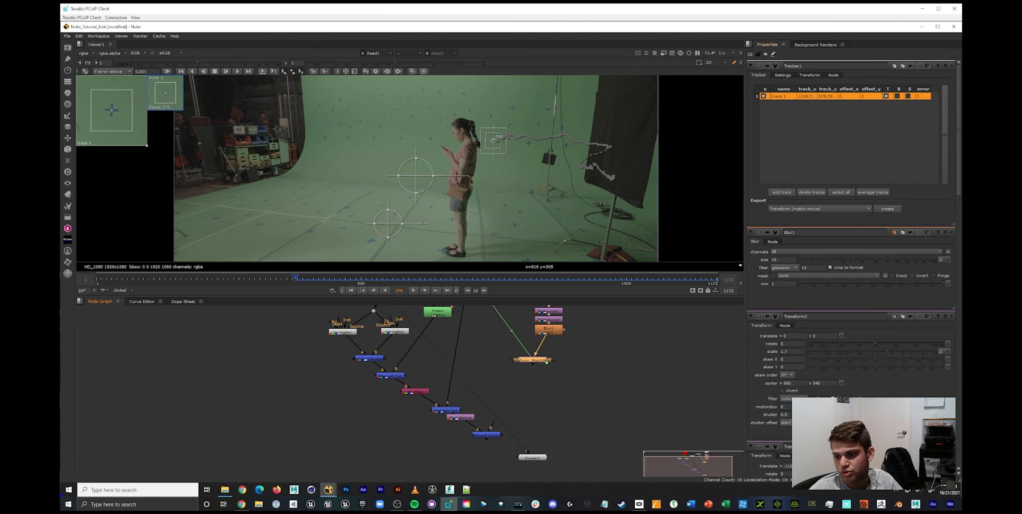
key("ctrl+s")
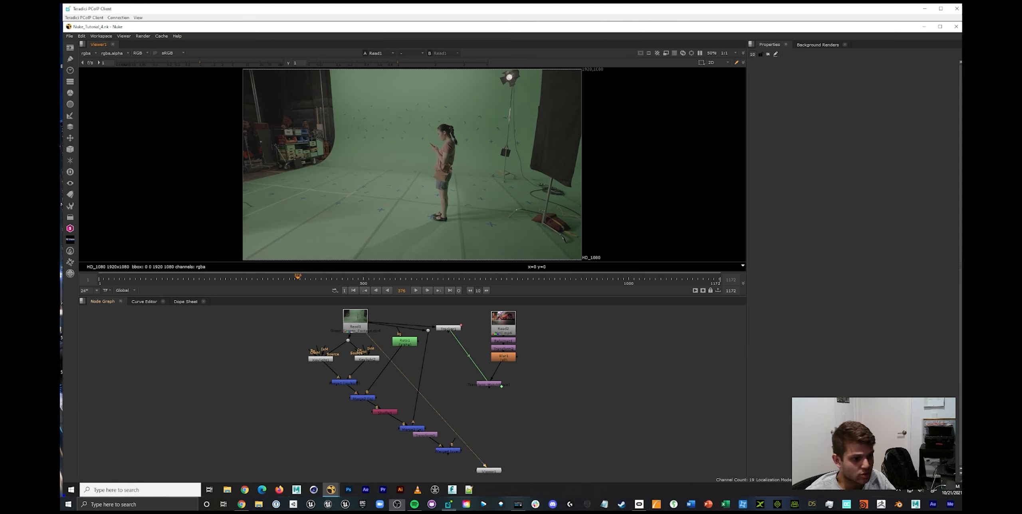
Open the Tracker and match-move Transform properties, and connect the last Merge's open input to the match-move Transform.
middle_click_drag(451, 415, 466, 383)
left_click_drag(517, 355, 505, 354)
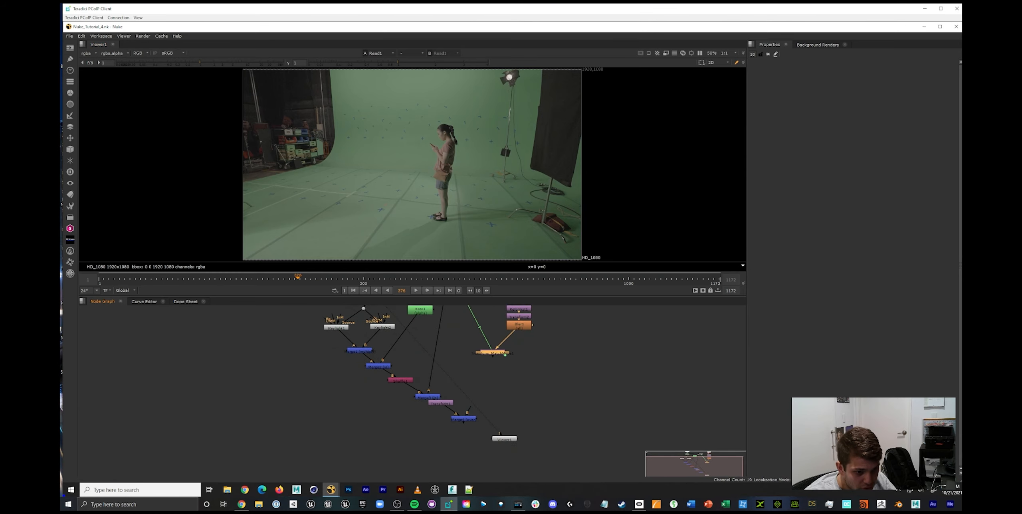
middle_click_drag(475, 345, 467, 389)
double_click(456, 339)
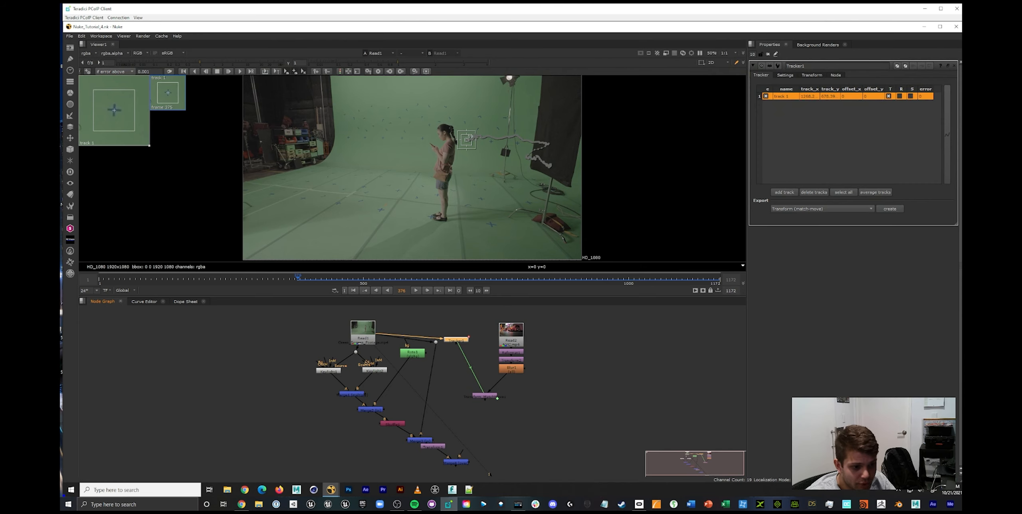
double_click(484, 396)
left_click_drag(461, 452, 484, 397)
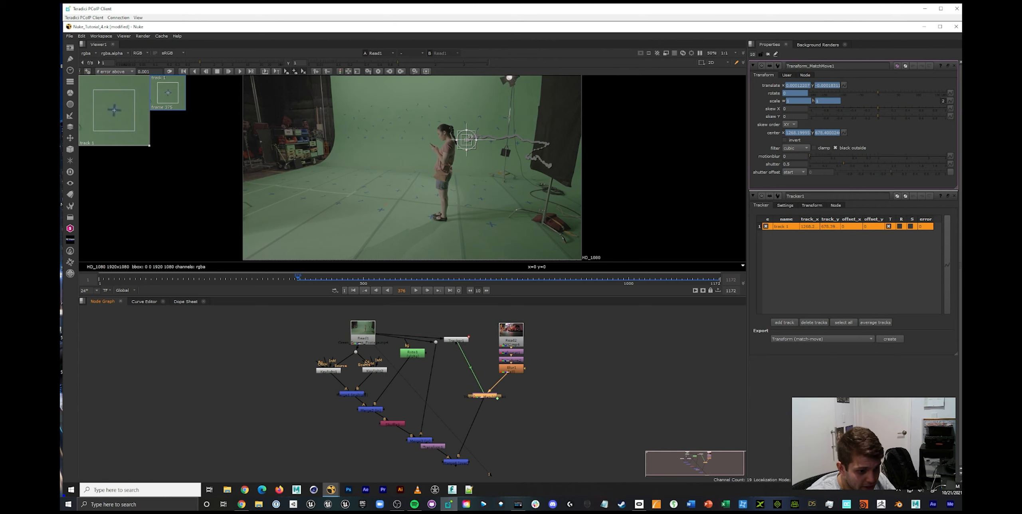
View the last Merge's composite in the Viewer and save the script.
left_click(455, 462)
middle_click_drag(456, 462, 453, 447)
key("1")
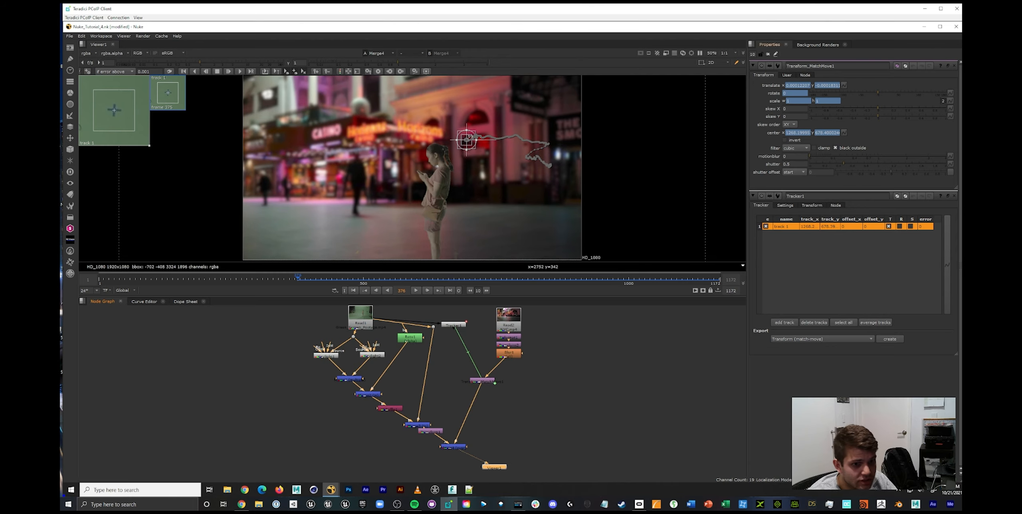
key("ctrl+s")
scroll(434, 151, "down", 3)
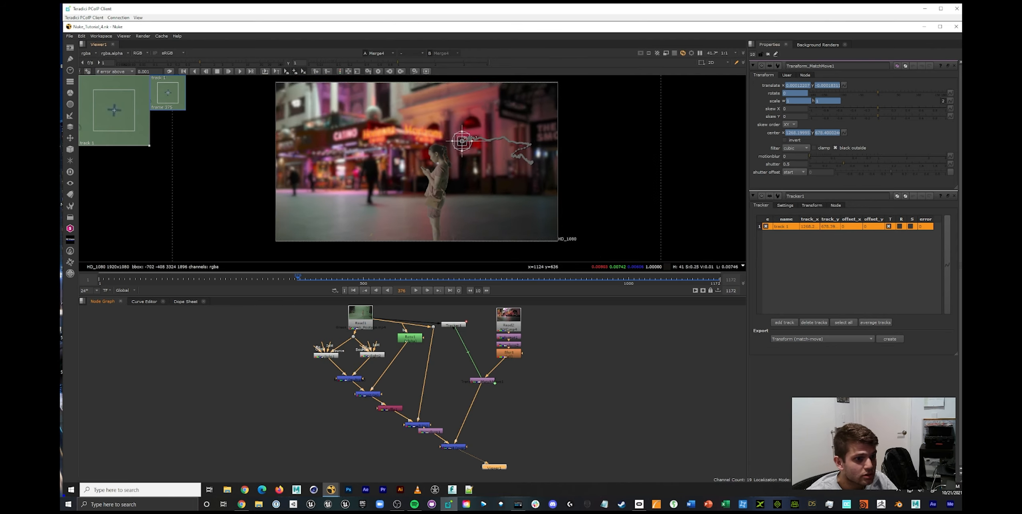
scroll(435, 150, "up", 2)
mouse_move(439, 149)
middle_mouse_down()
mouse_move(462, 167)
mouse_move(455, 157)
middle_mouse_up()
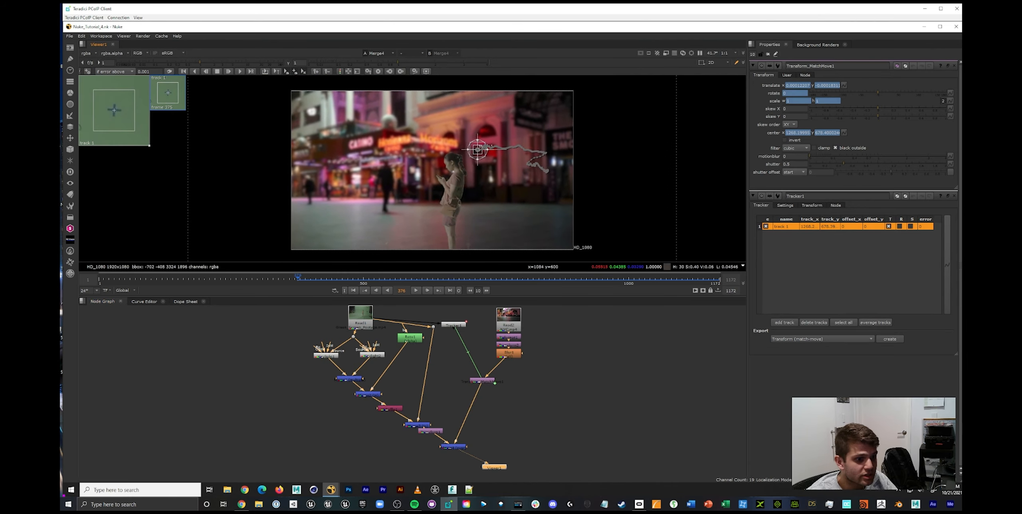
Reduce the Viewer resolution to 1:4, play the composite, and close all node properties.
left_click(415, 290)
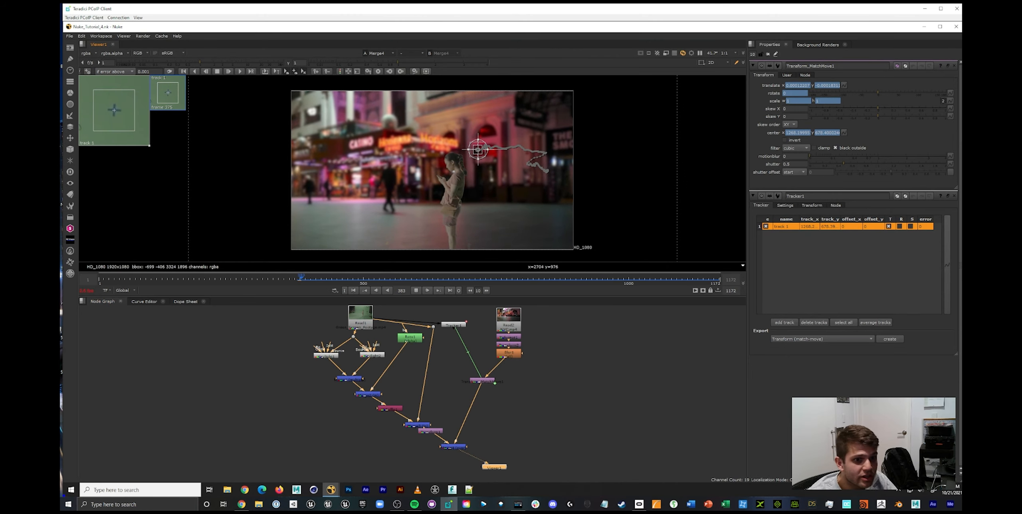
left_click(416, 290)
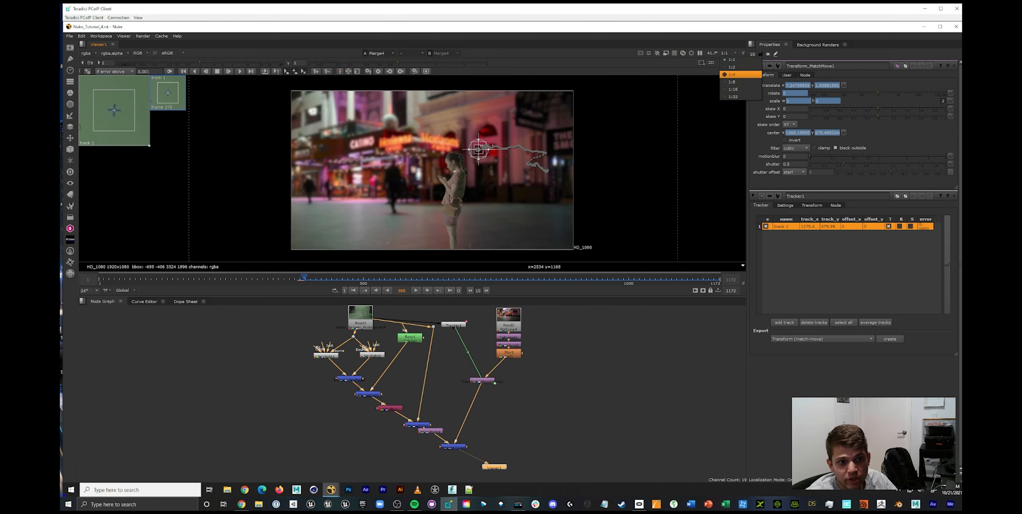
left_click(416, 290)
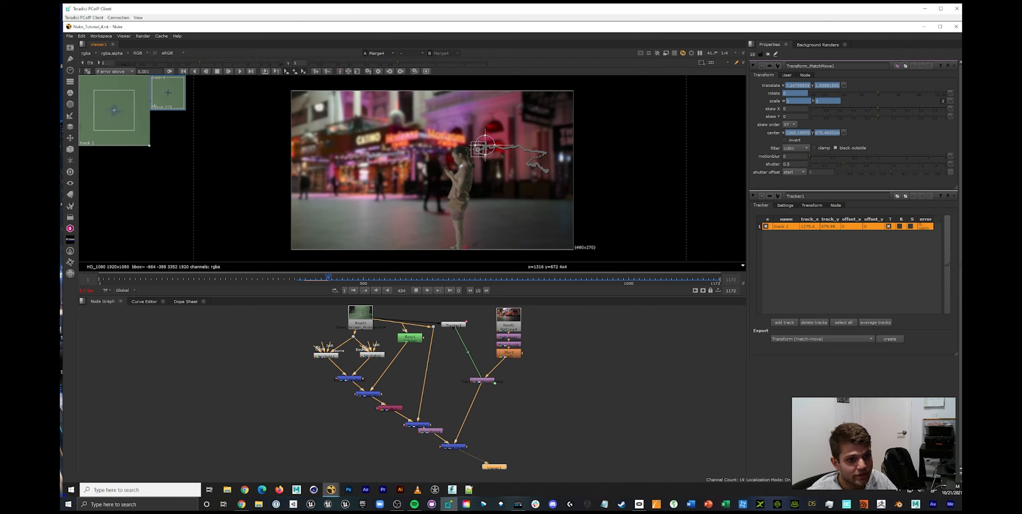
key("ctrl+shift+a")
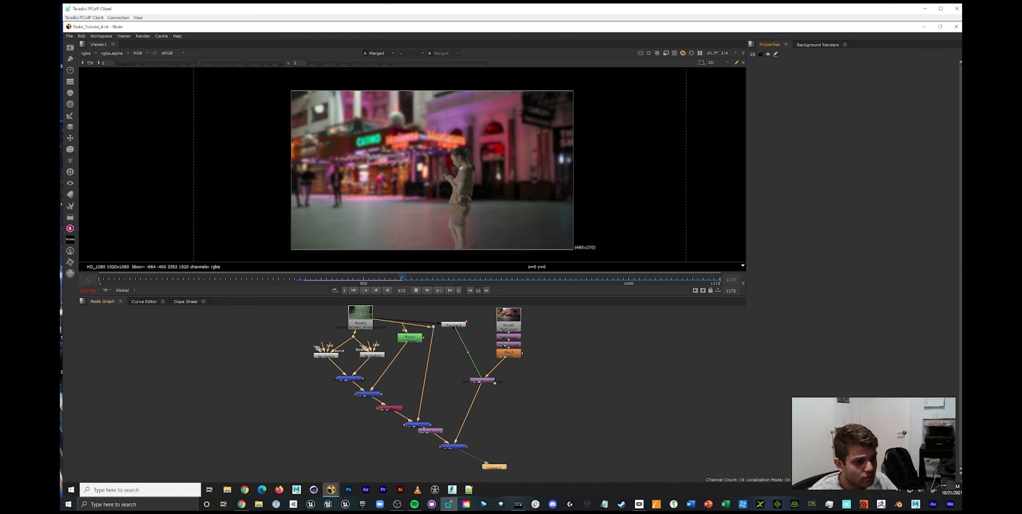
Pause and resume playback past frame 600 to check the background's movement against the woman.
key("k")
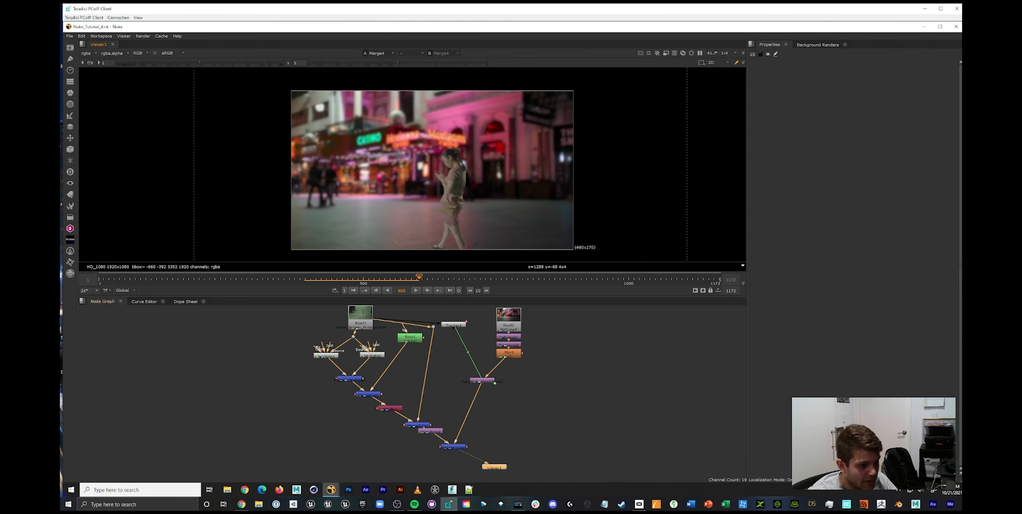
key("l")
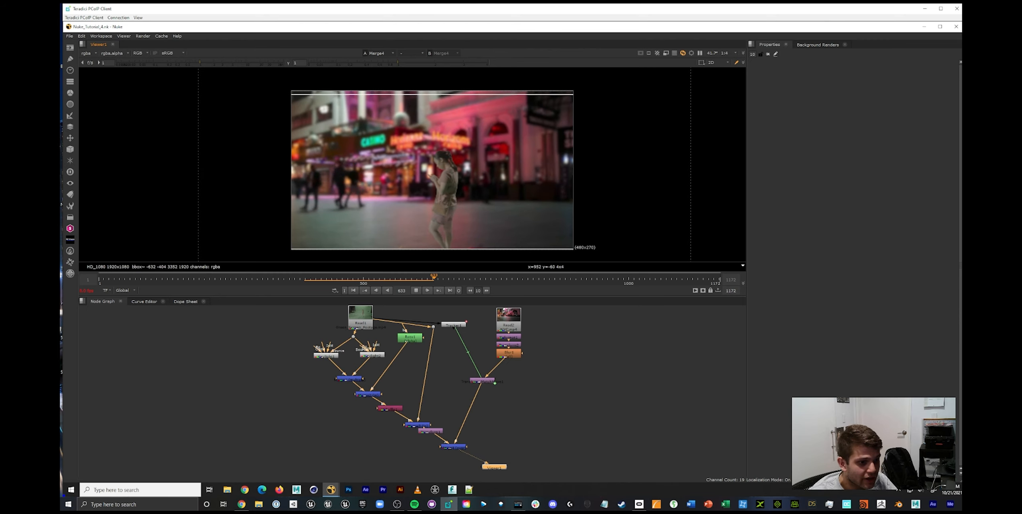
key("k")
Open the first Keylight node's properties and lower its Screen Gain to 1.13.
double_click(326, 356)
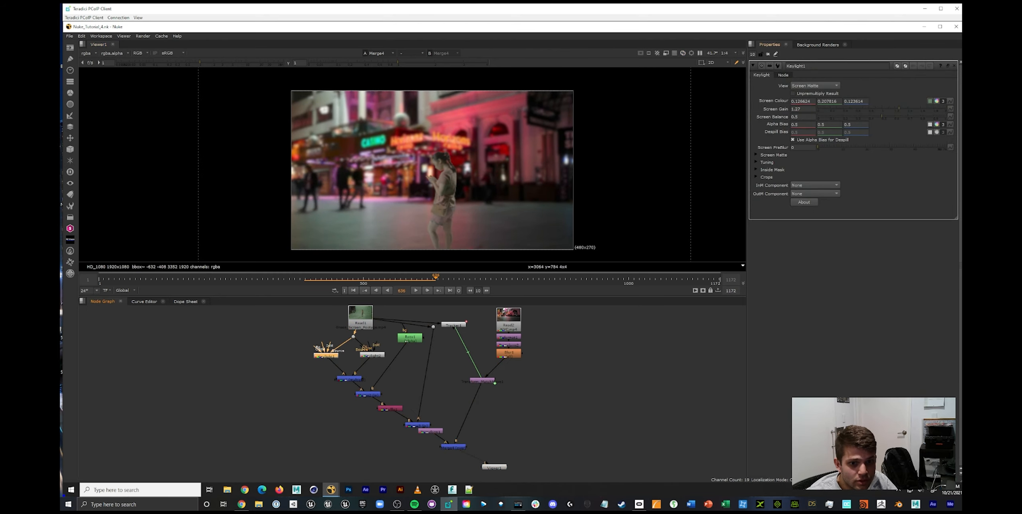
mouse_move(899, 108)
left_mouse_down()
mouse_move(938, 108)
mouse_move(864, 109)
mouse_move(890, 108)
left_mouse_up()
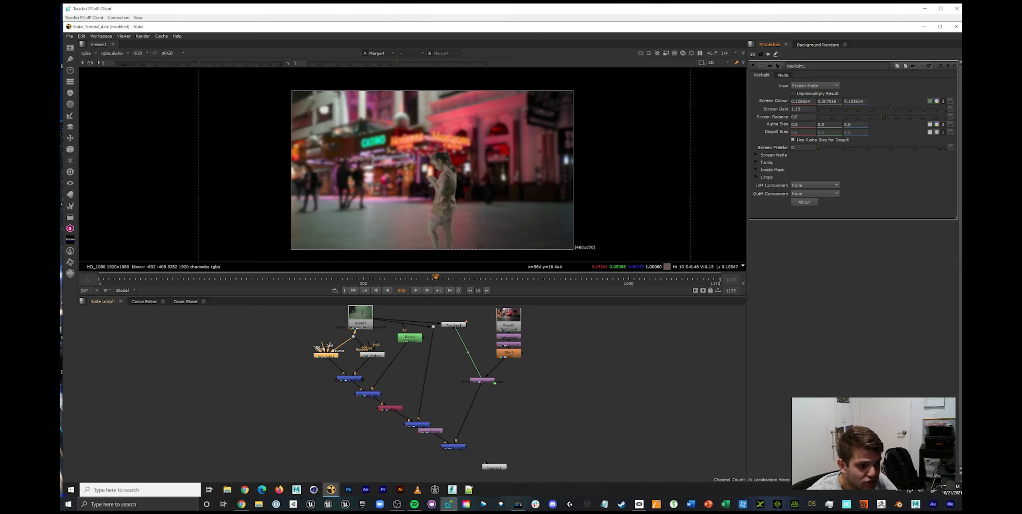
Open the second Keylight node's properties, lower its Screen Gain to about 1.7, and save the script.
left_click(365, 353)
double_click(372, 355)
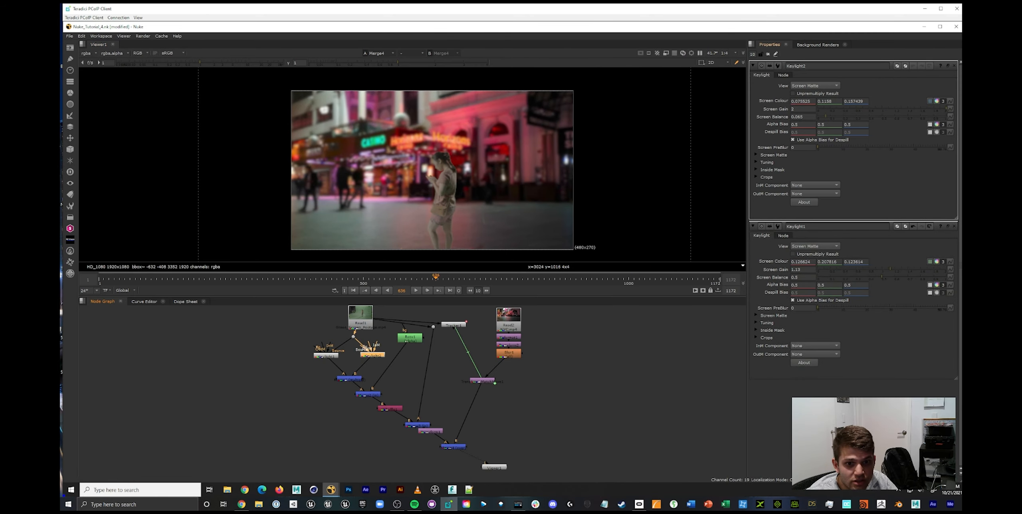
left_click(904, 109)
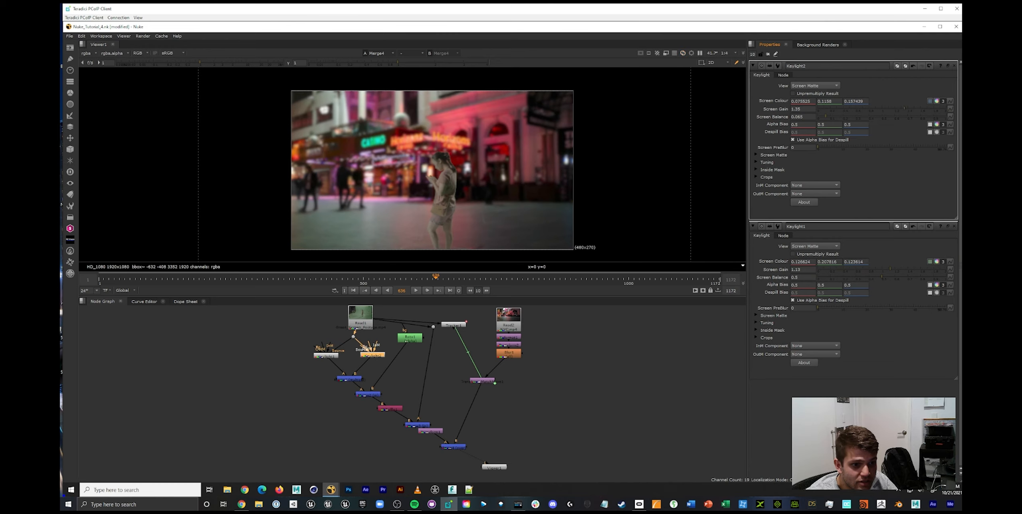
mouse_move(904, 109)
left_mouse_down()
mouse_move(847, 109)
mouse_move(911, 109)
mouse_move(889, 109)
left_mouse_up()
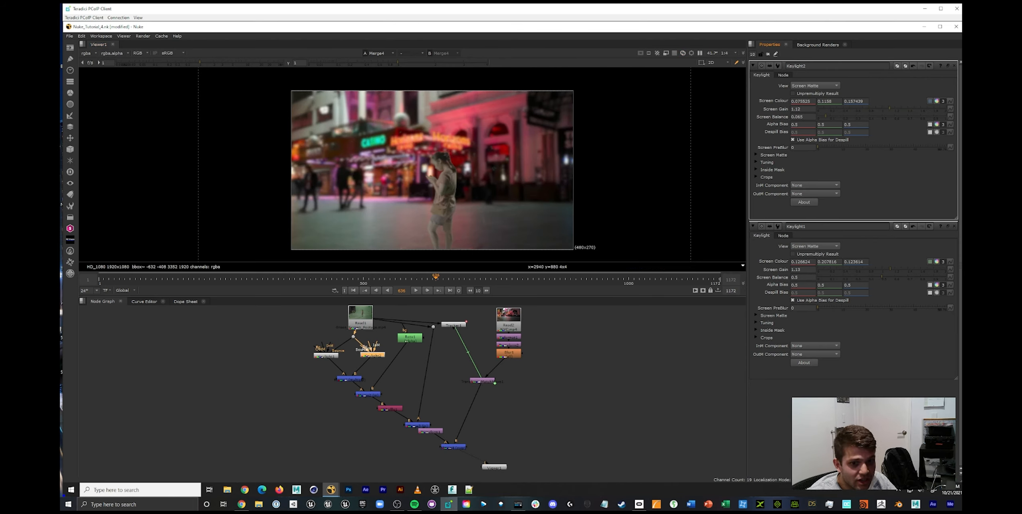
left_click_drag(890, 109, 927, 109)
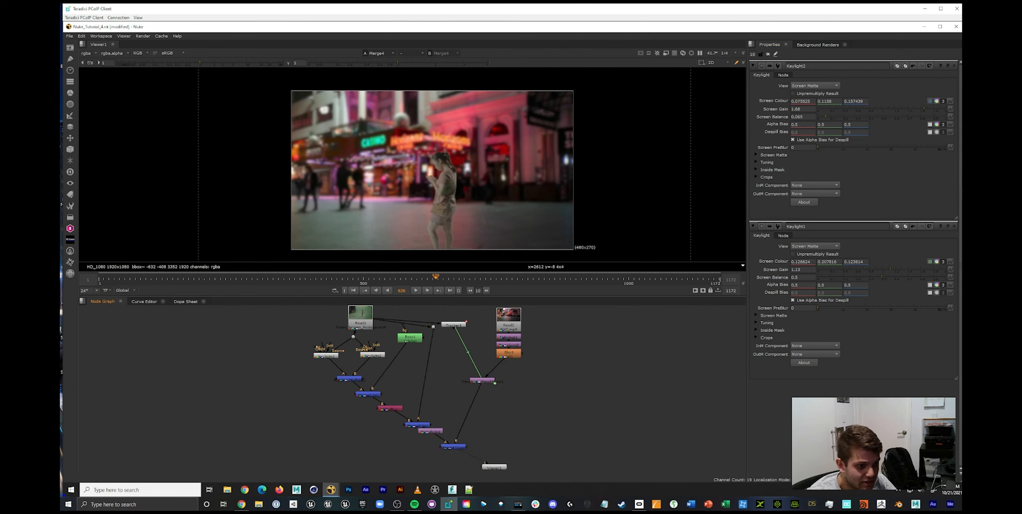
key("ctrl+s")
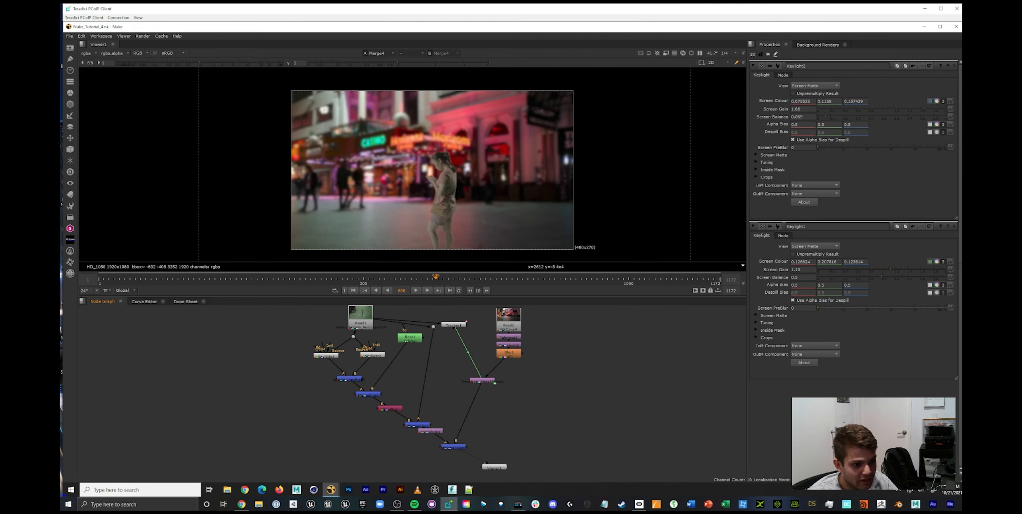
Select the last Merge node and play the composite to about frame 710 to check the key.
left_click(453, 447)
left_click(415, 291)
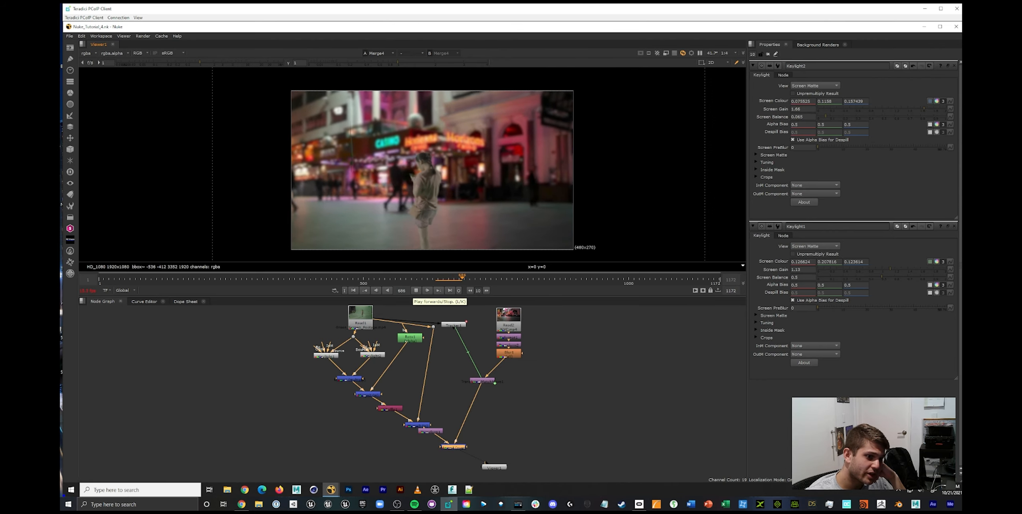
left_click(416, 291)
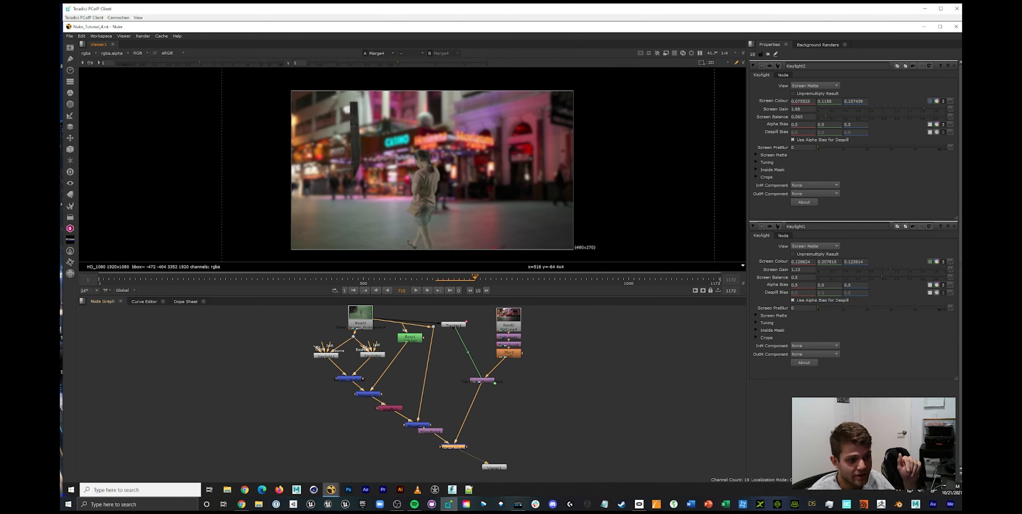
Open the Roto node, select Bezier1, and move its two left-hand points inward to exclude the dark strip beside the woman.
double_click(410, 338)
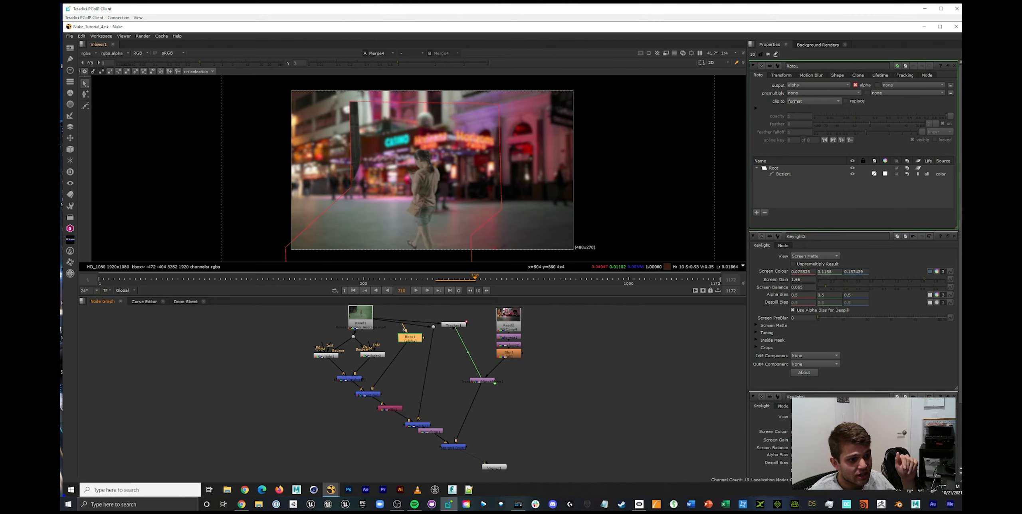
left_click(783, 174)
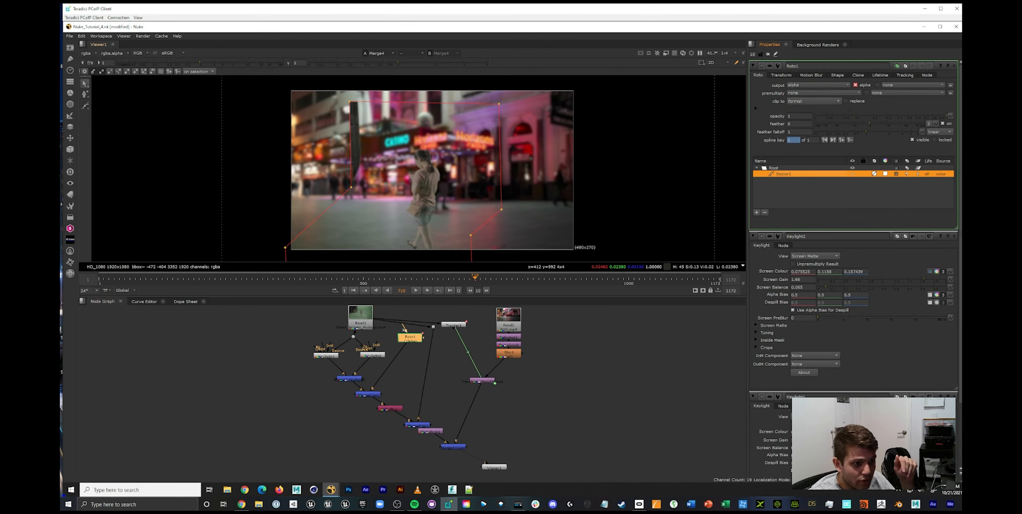
left_click_drag(349, 102, 369, 100)
left_click_drag(350, 187, 366, 186)
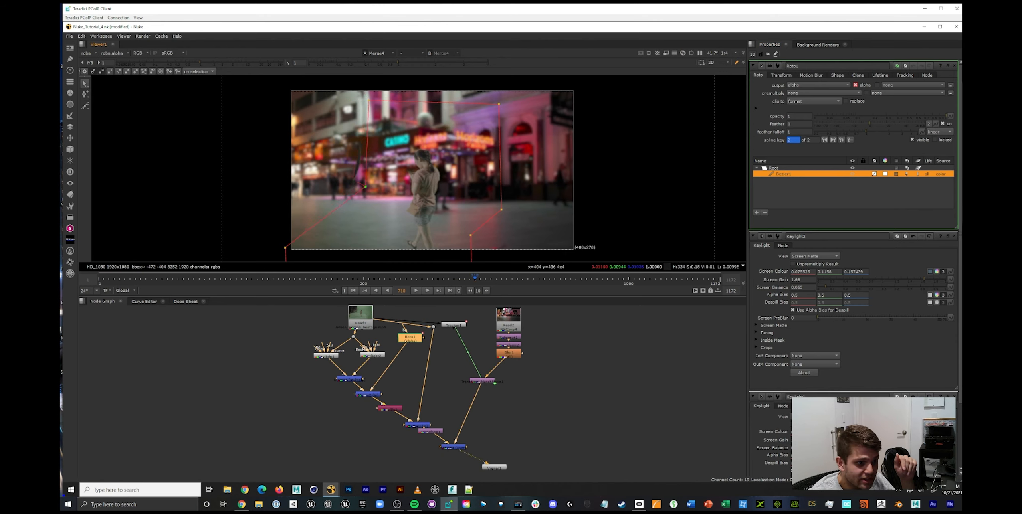
Play and scrub the composite between about frames 620 and 840 to check the adjusted roto mask.
key("l")
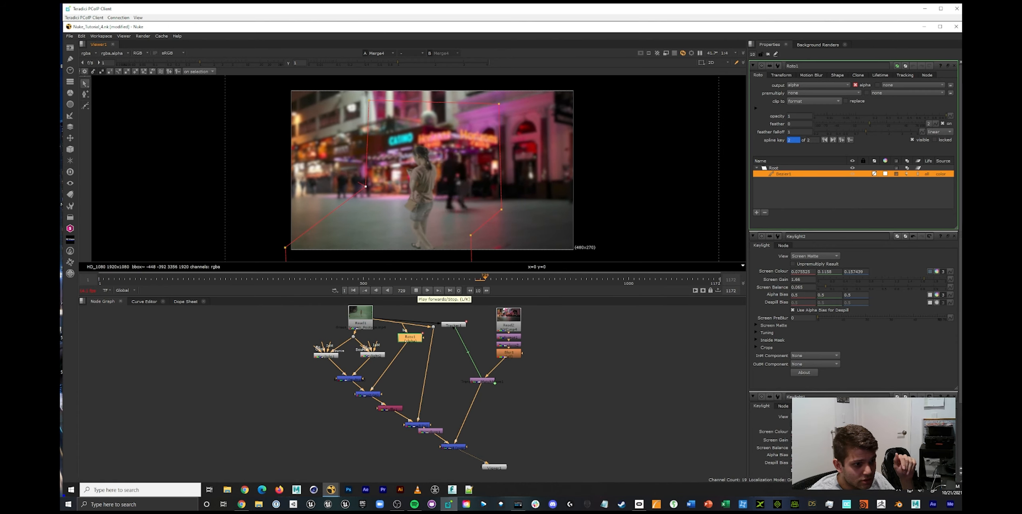
left_click(416, 290)
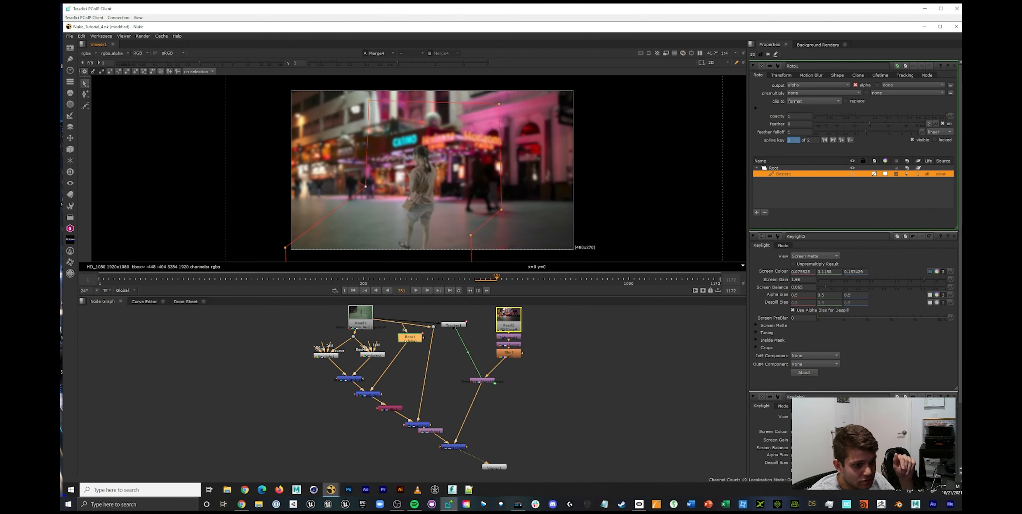
left_click_drag(495, 278, 427, 278)
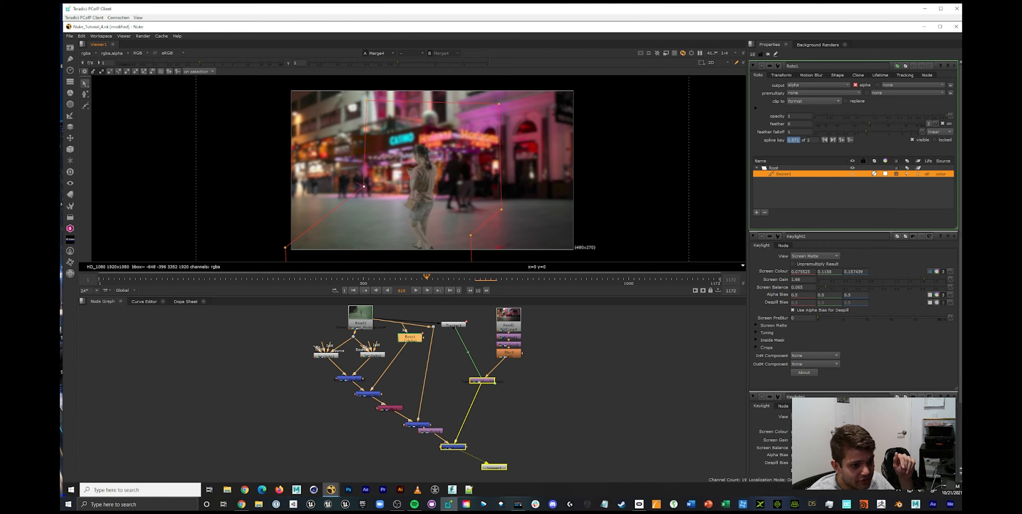
key("l")
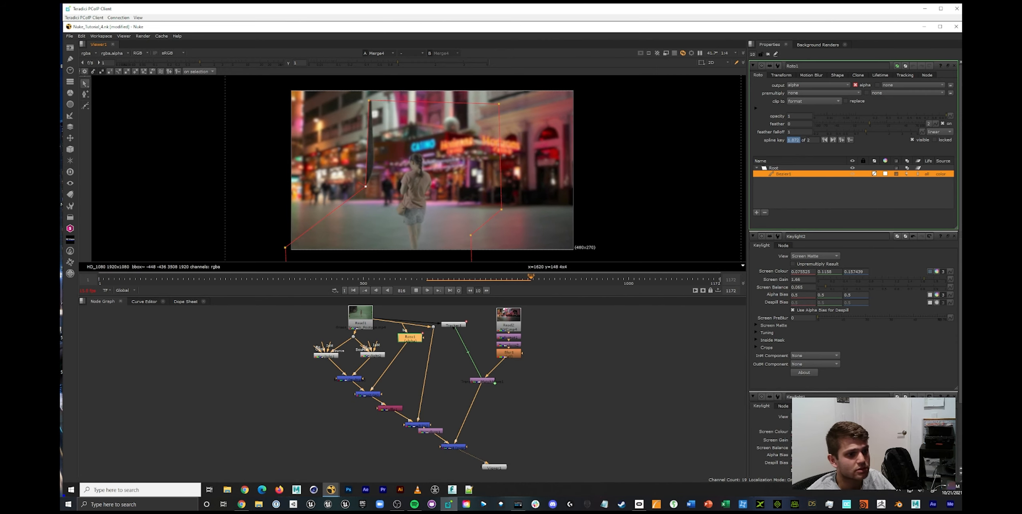
key("k")
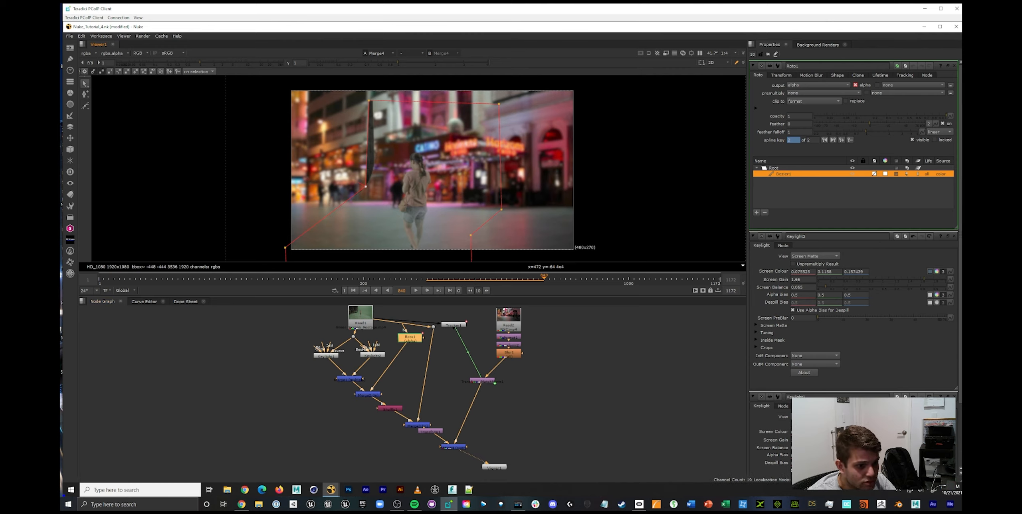
left_click(454, 278)
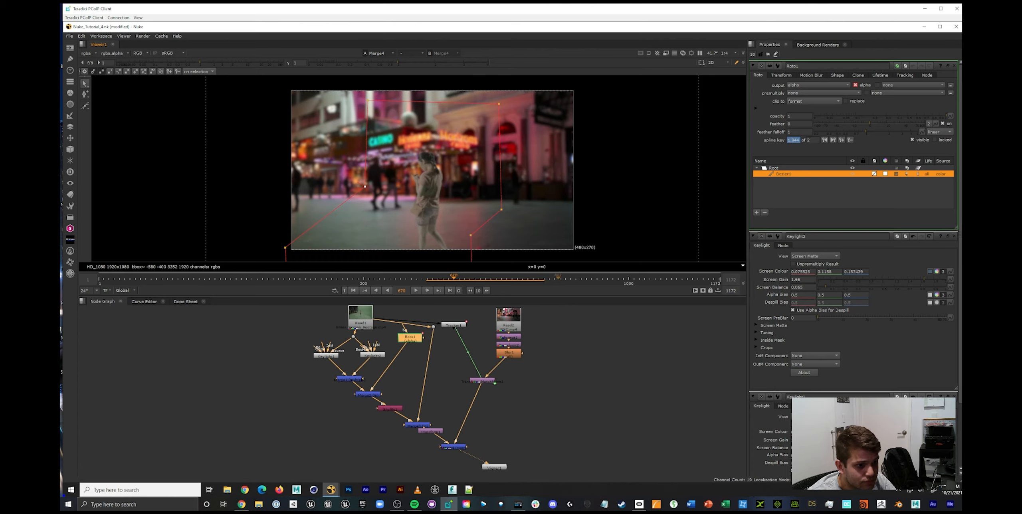
Save the script and move the Viewer node farther from the last Merge to make room in the node graph.
middle_click_drag(559, 395, 563, 370)
key("ctrl+s")
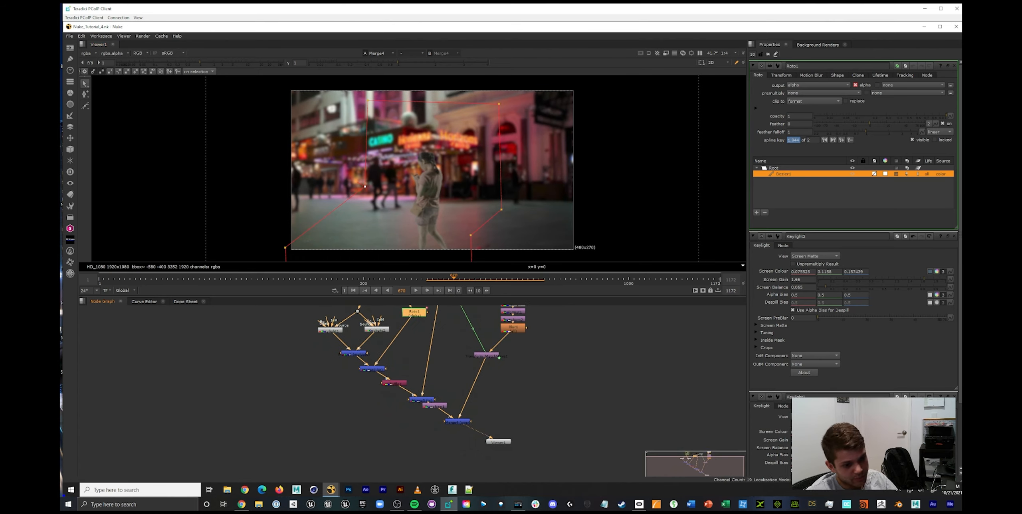
left_click_drag(498, 442, 530, 456)
middle_click_drag(530, 456, 543, 489)
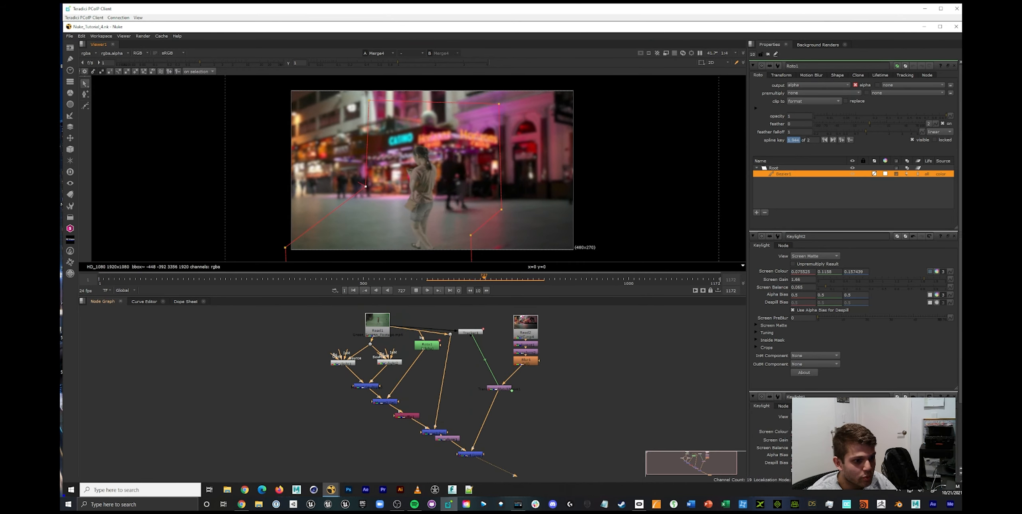
middle_click_drag(539, 475, 541, 403)
Add a Write node after the last Merge and place it between the Merge and the Viewer node.
left_click(472, 382)
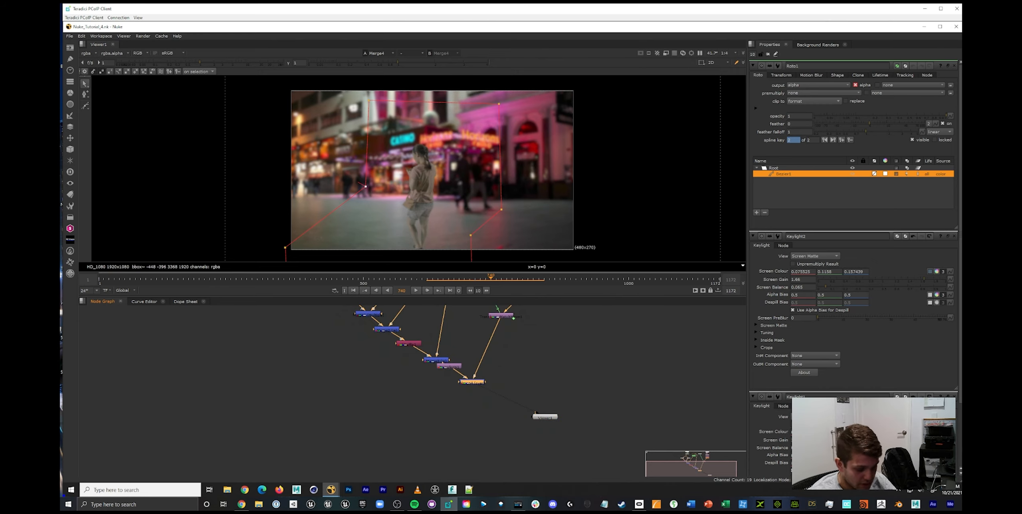
key("Tab")
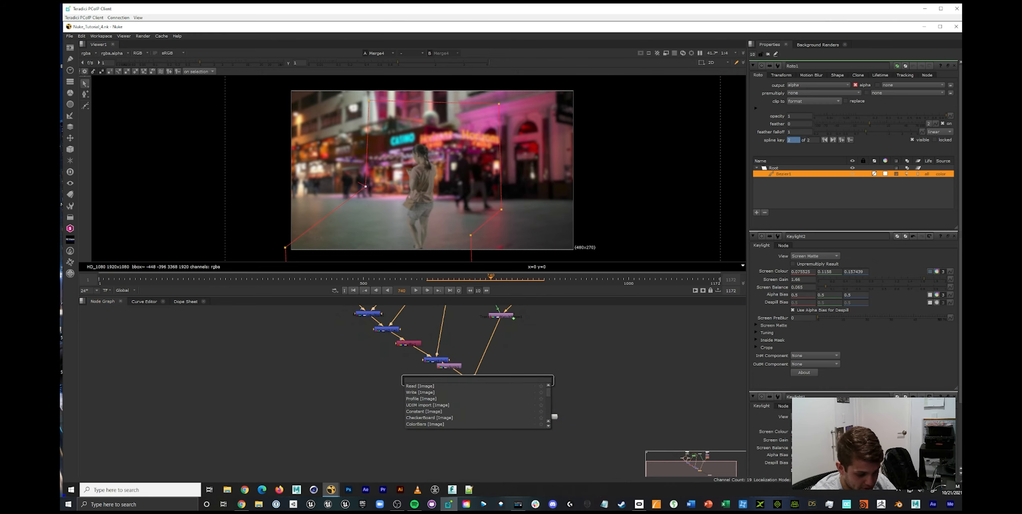
type("wri")
key("Return")
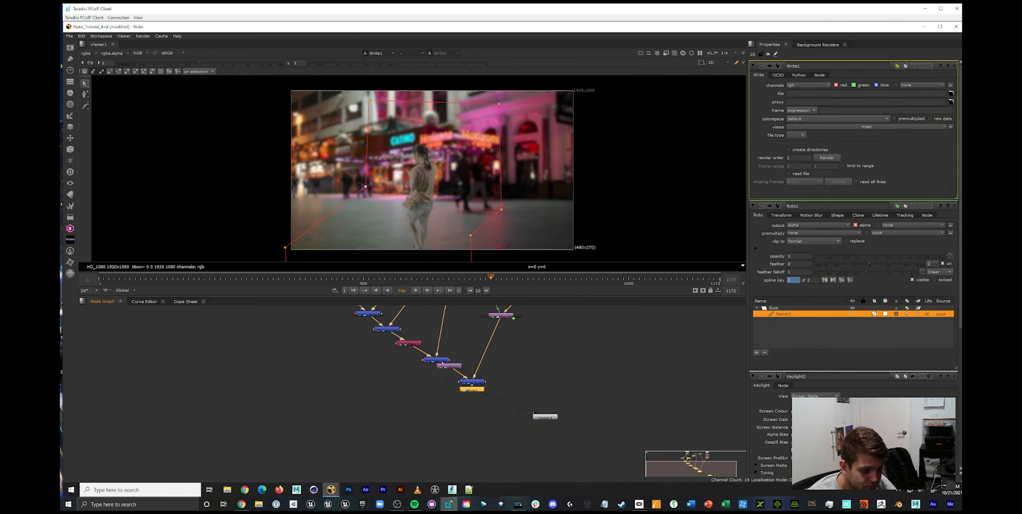
left_click_drag(472, 389, 504, 398)
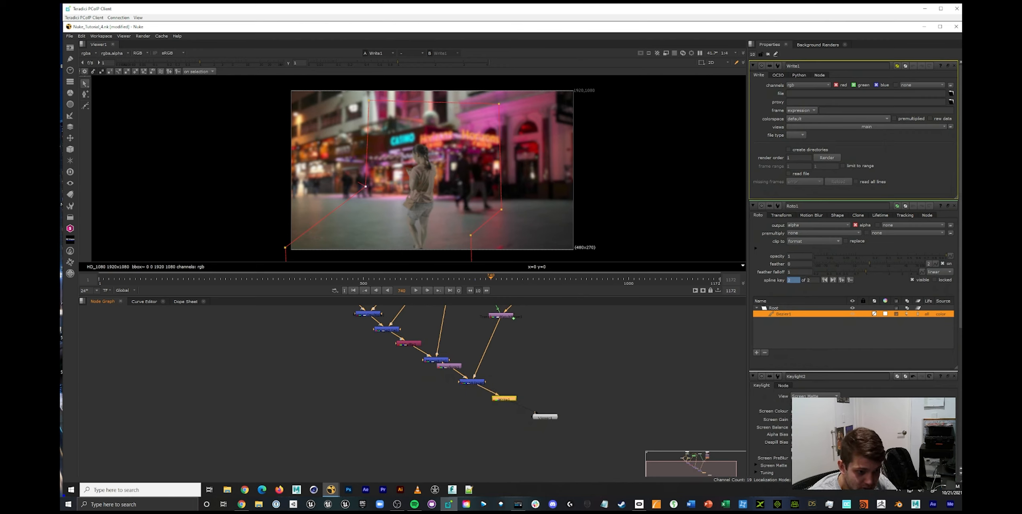
Set the Write node's output file to Tutorial4_Render_1.mov in the Desktop folder.
left_click(951, 94)
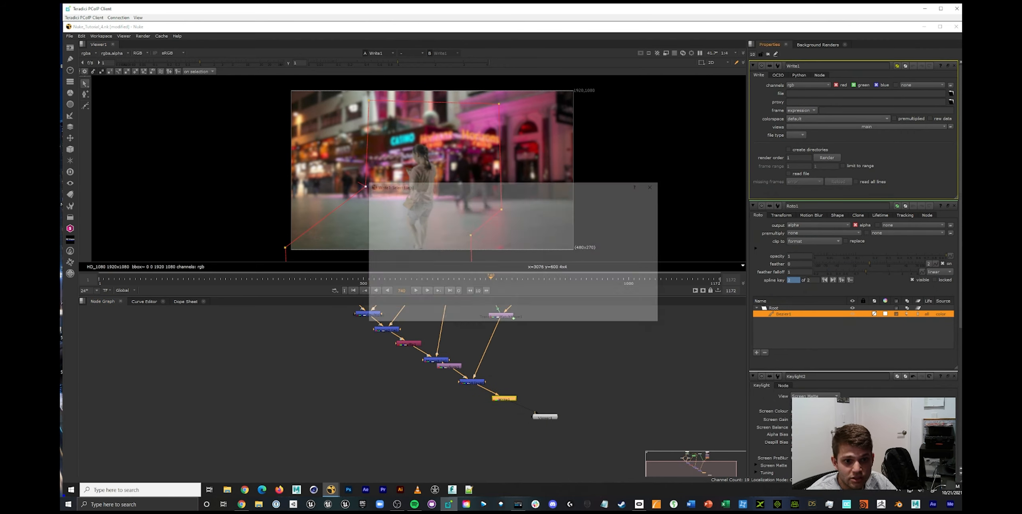
key("End")
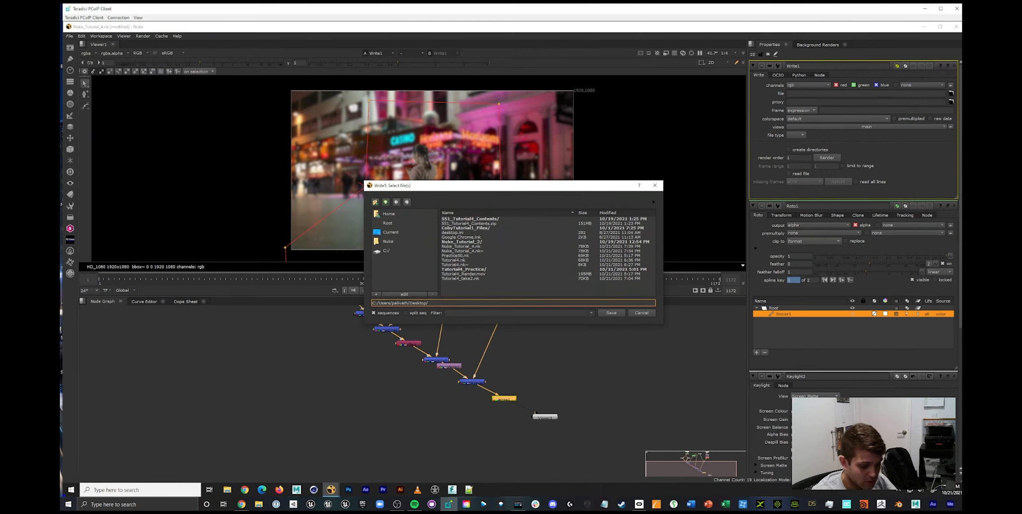
type("Tutorial4")
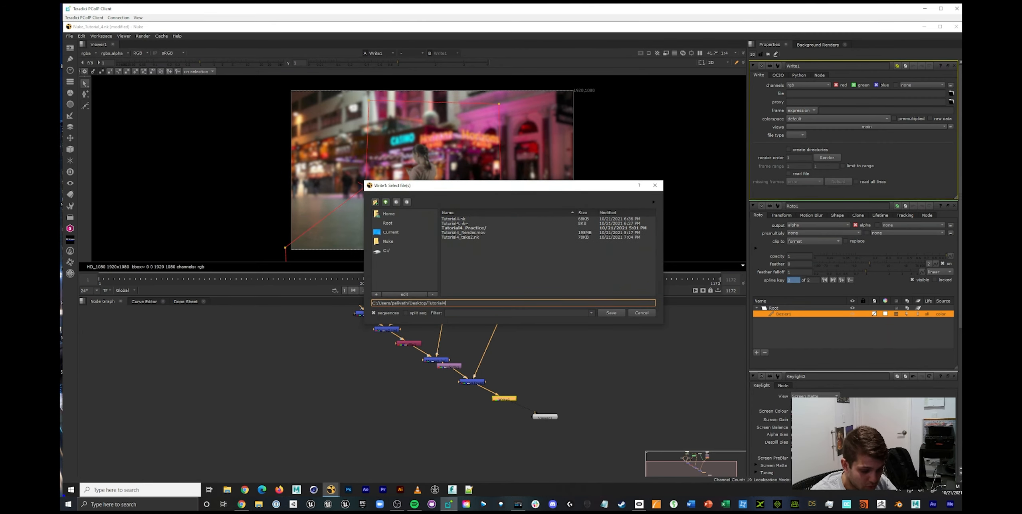
type("+_")
key("BackSpace")
key("BackSpace")
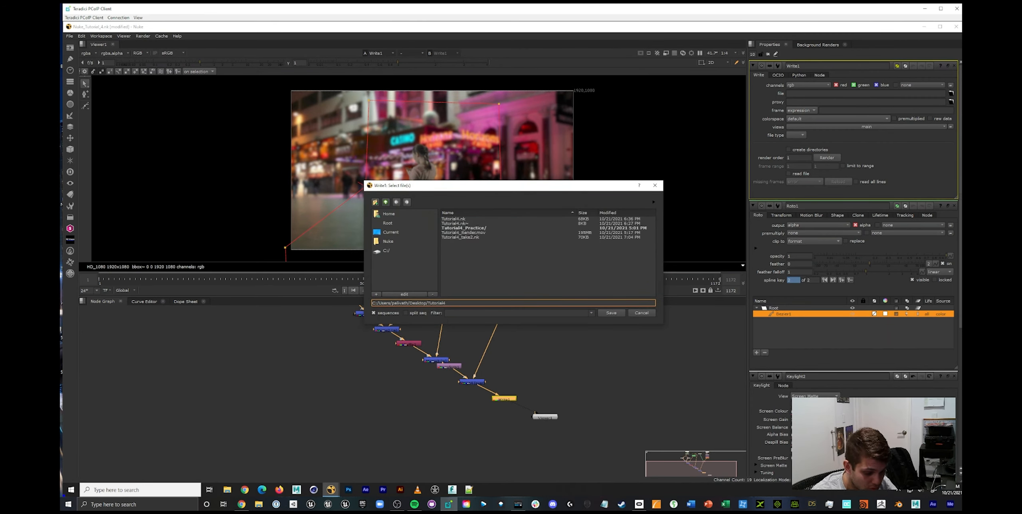
type("_Render)1")
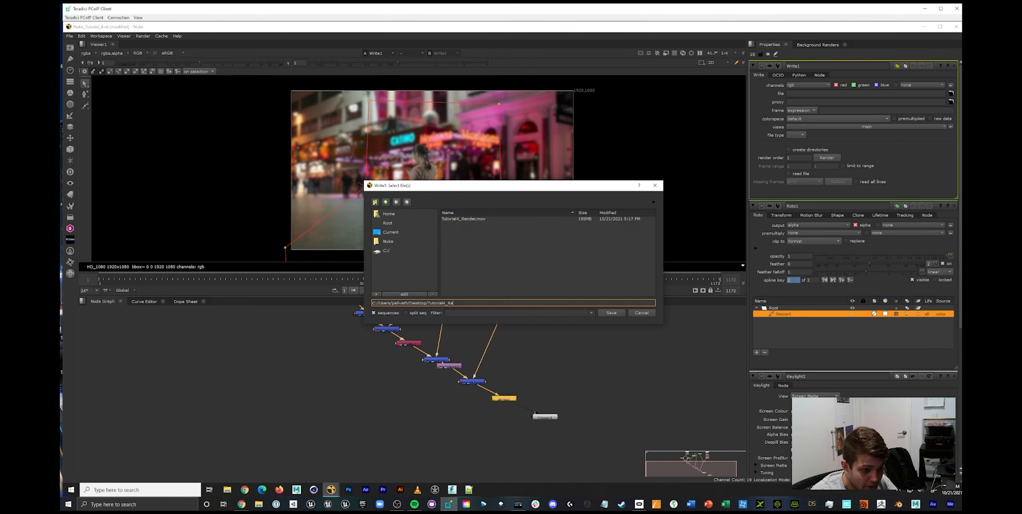
key("BackSpace")
key("BackSpace")
type("_1.")
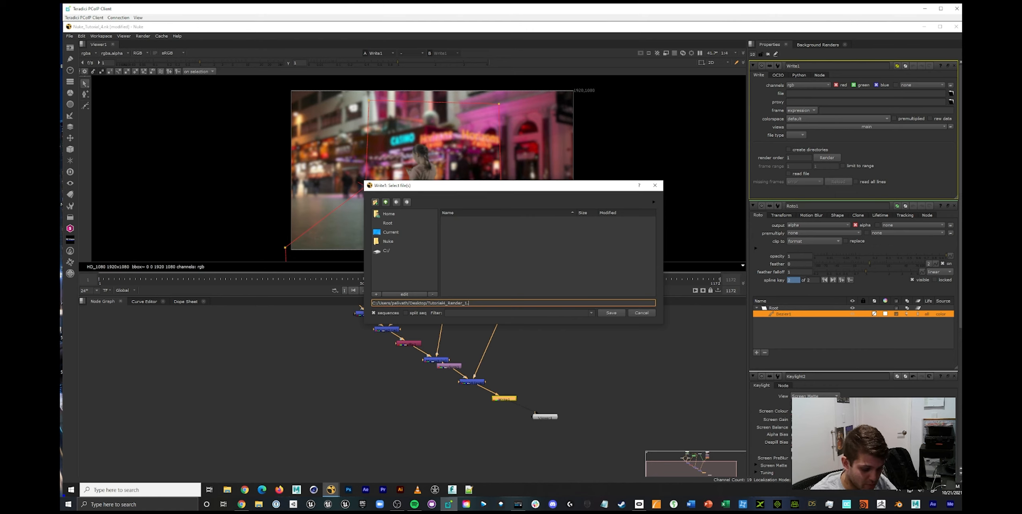
type("mov")
key("Return")
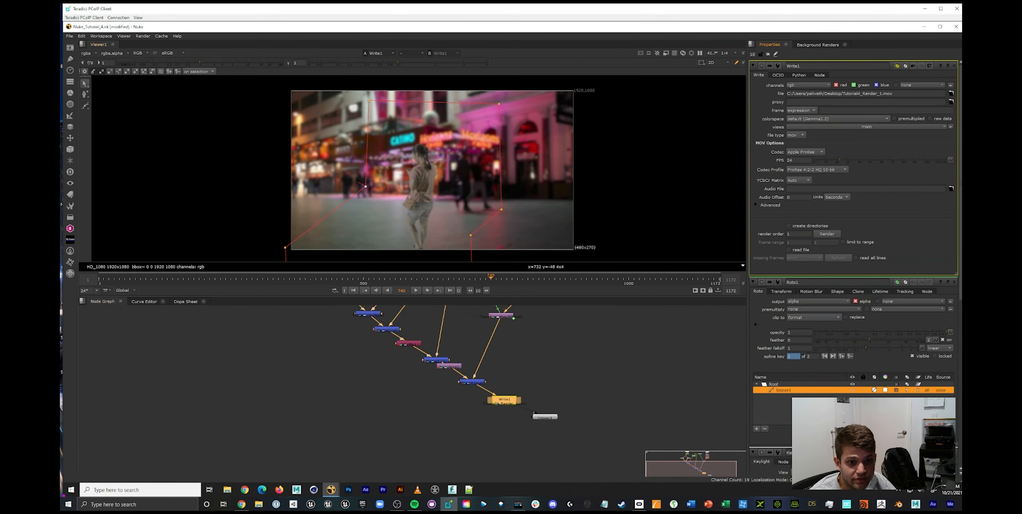
Render the Write node's output for the frame range 375-750.
left_click(827, 234)
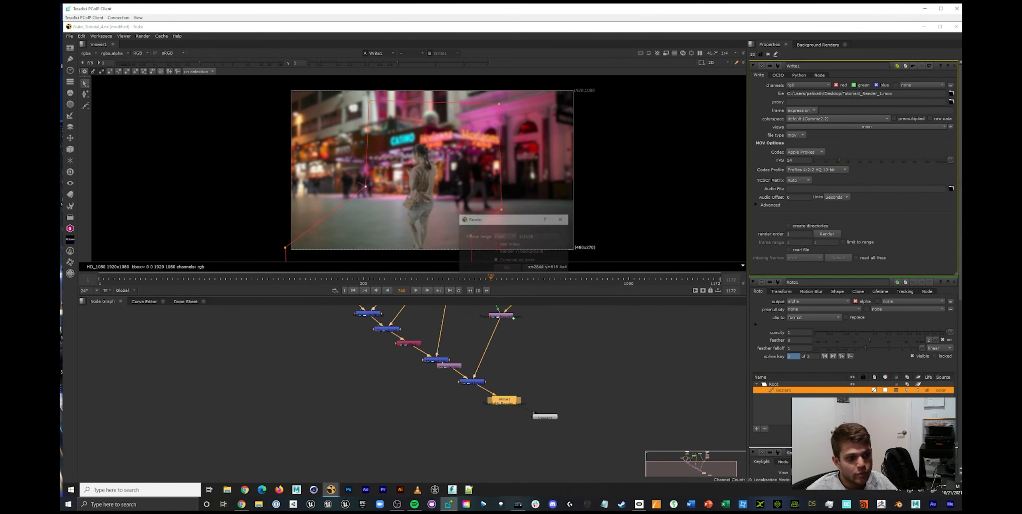
left_click(540, 237)
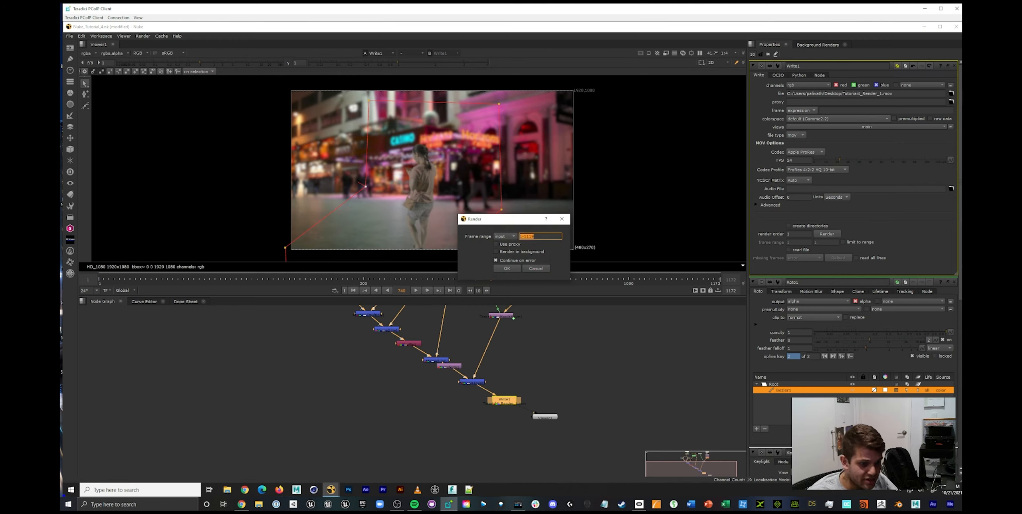
type("375-750")
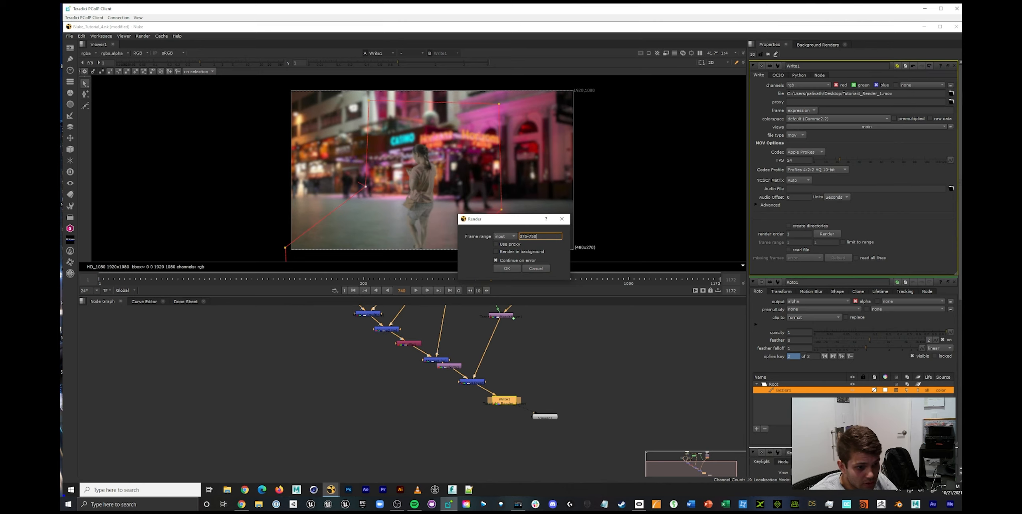
key("Return")
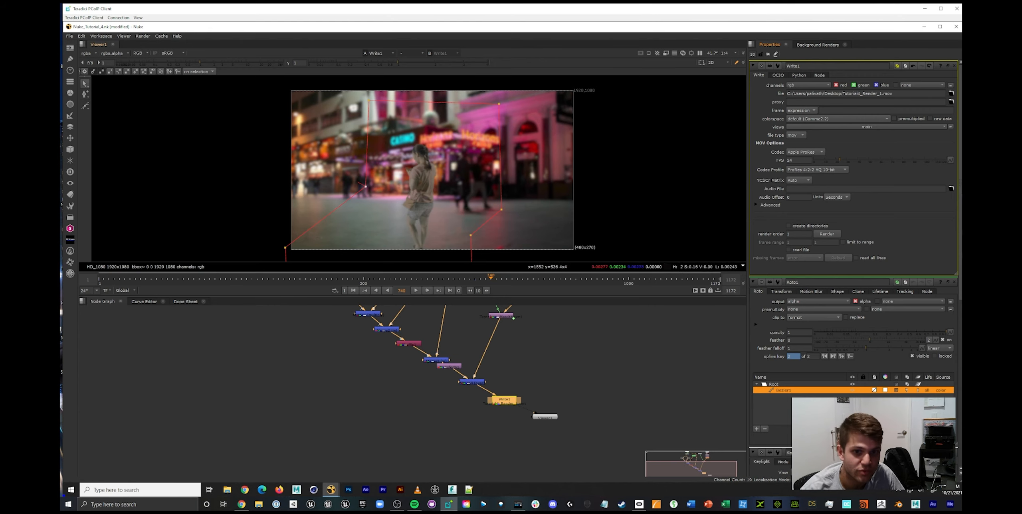
Minimize Nuke, play the rendered movie from the desktop in VLC, and close the player.
left_click(924, 27)
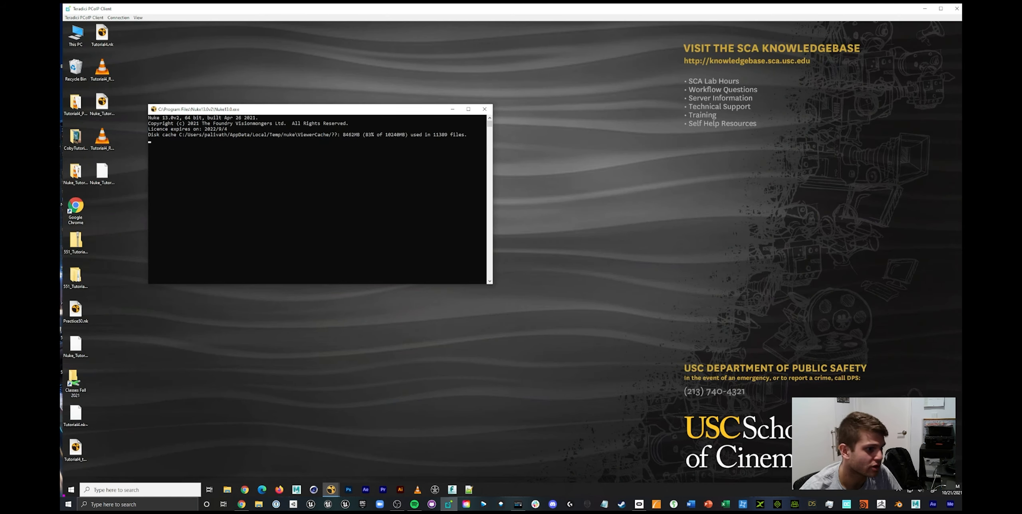
left_click(102, 137)
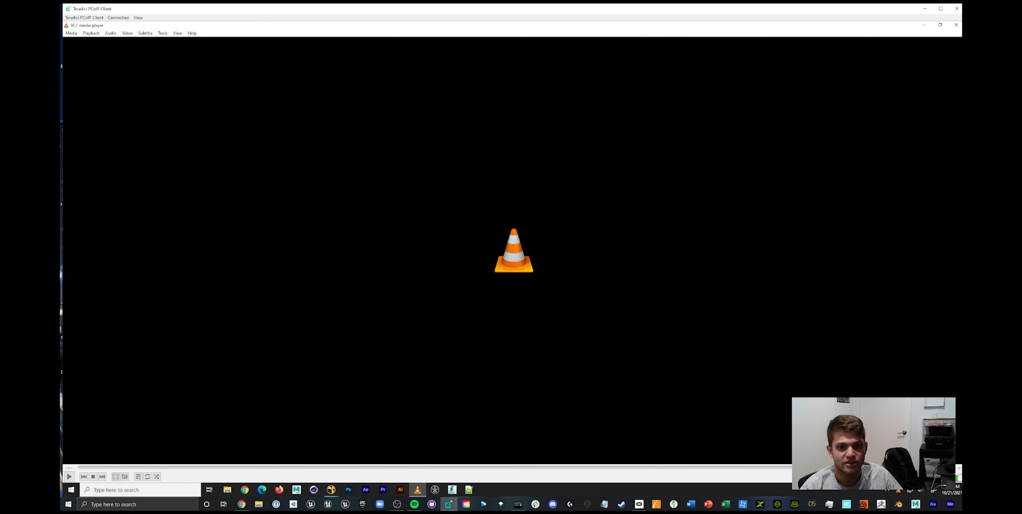
left_click(956, 25)
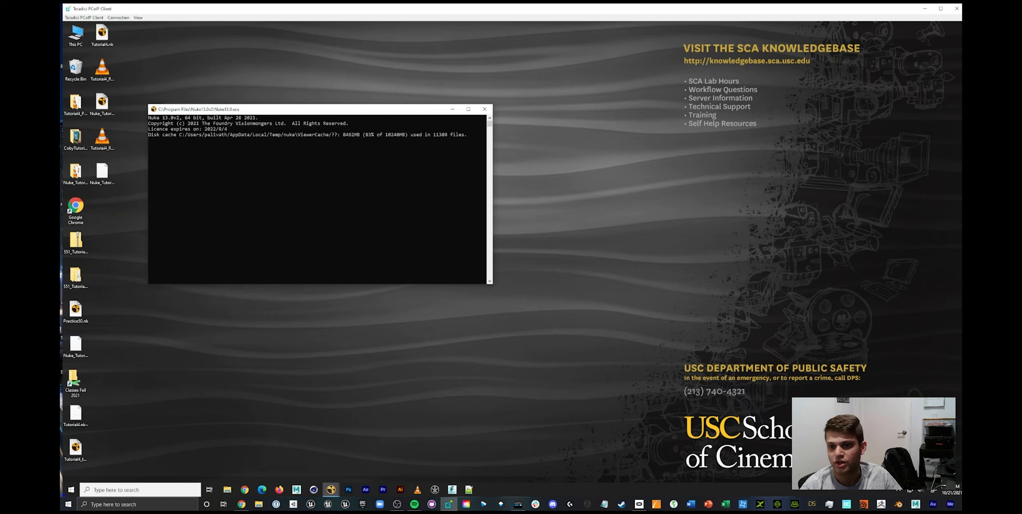